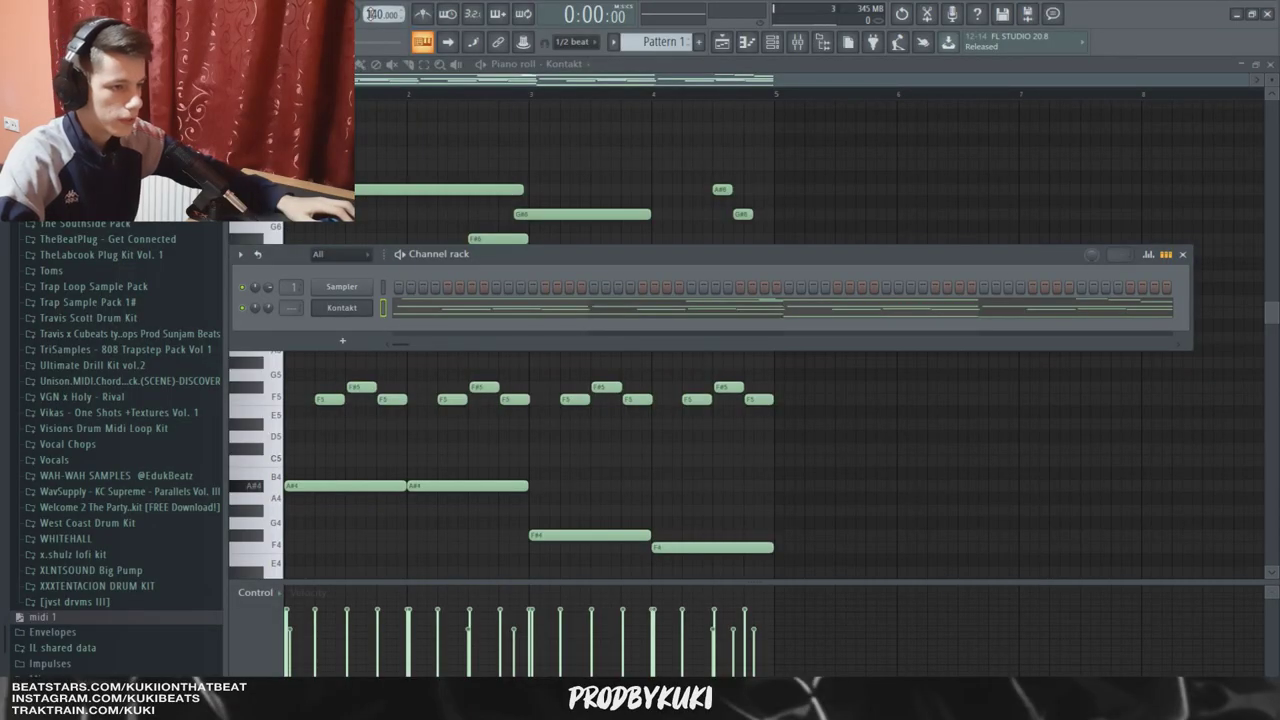
Lower the project tempo to 120 BPM and hide the channel rack so the piano roll is unobstructed.
drag(371, 14, 371, 31)
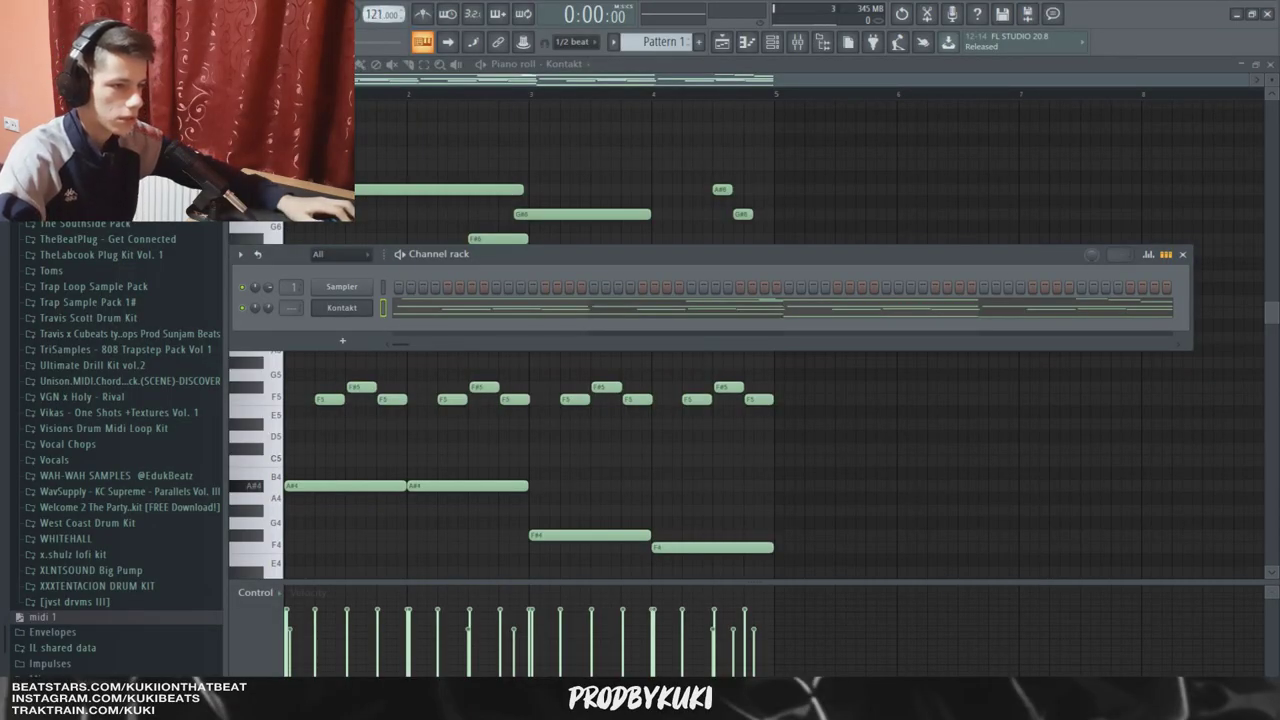
key(F6)
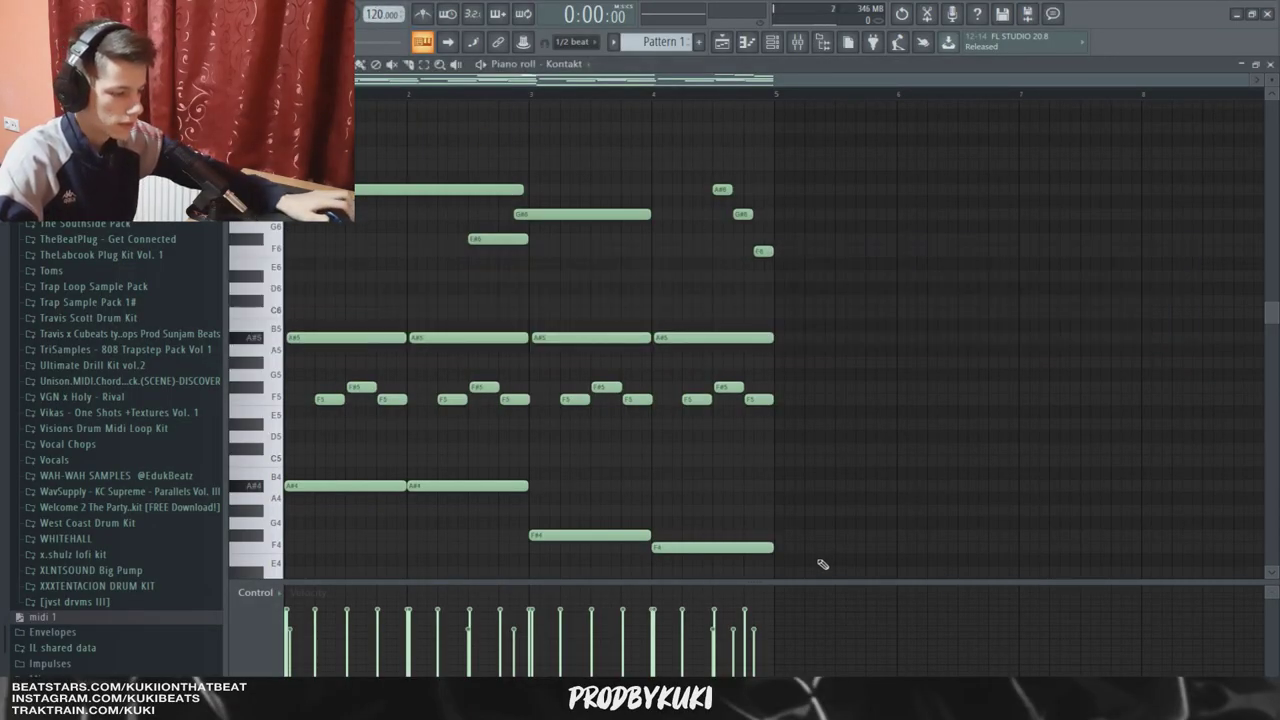
drag(822, 564, 365, 130)
click(529, 127)
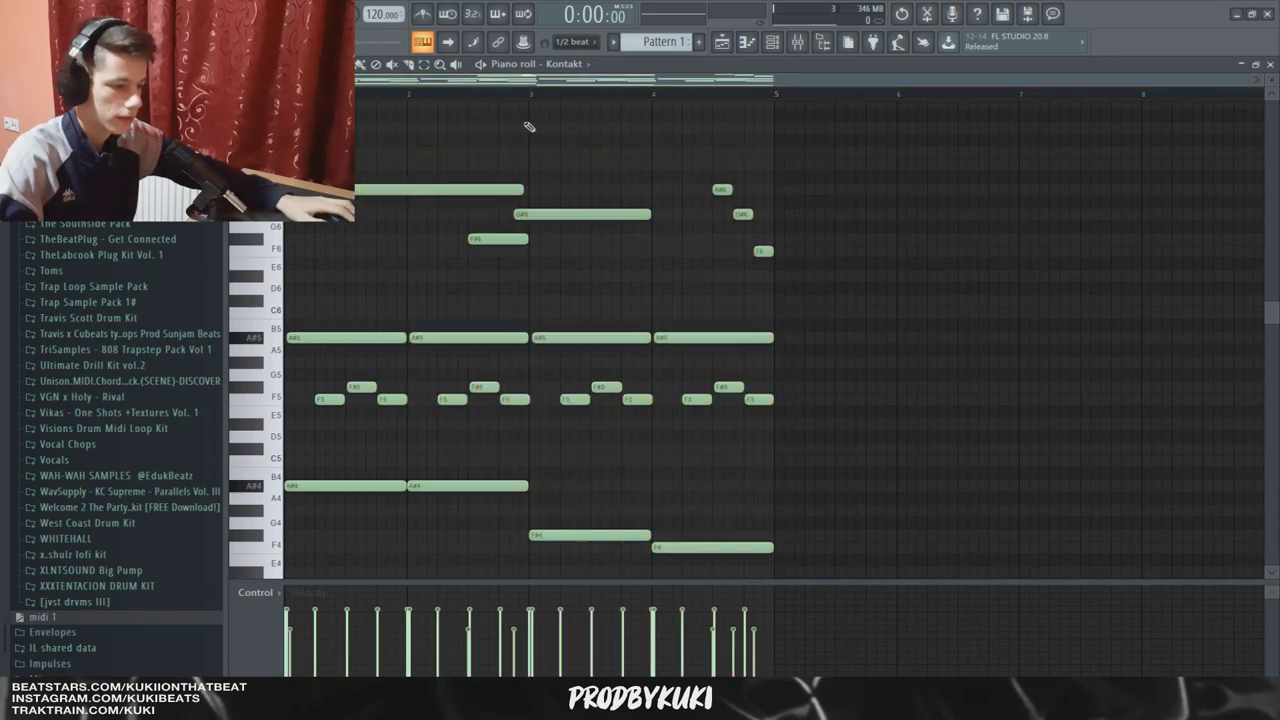
Check the John's Guitar instrument loaded in Kontakt and play back the four-bar melody.
click(771, 46)
click(352, 308)
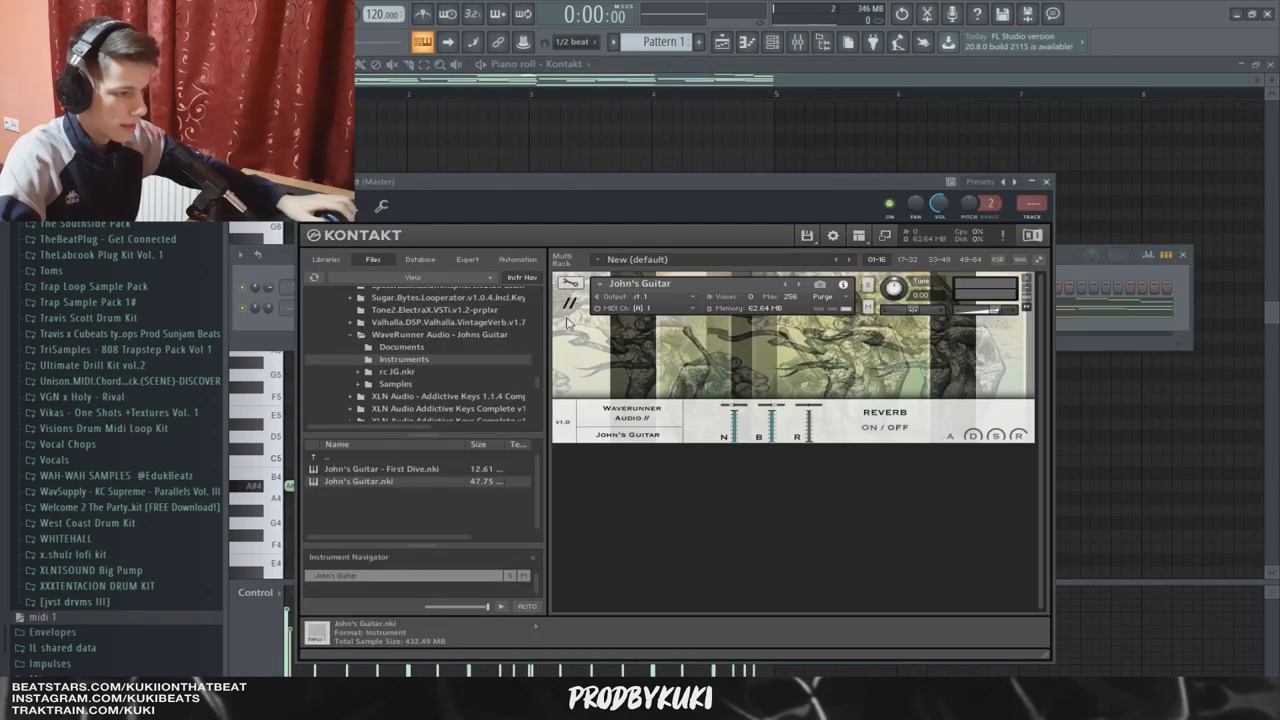
drag(860, 76, 886, 57)
click(666, 8)
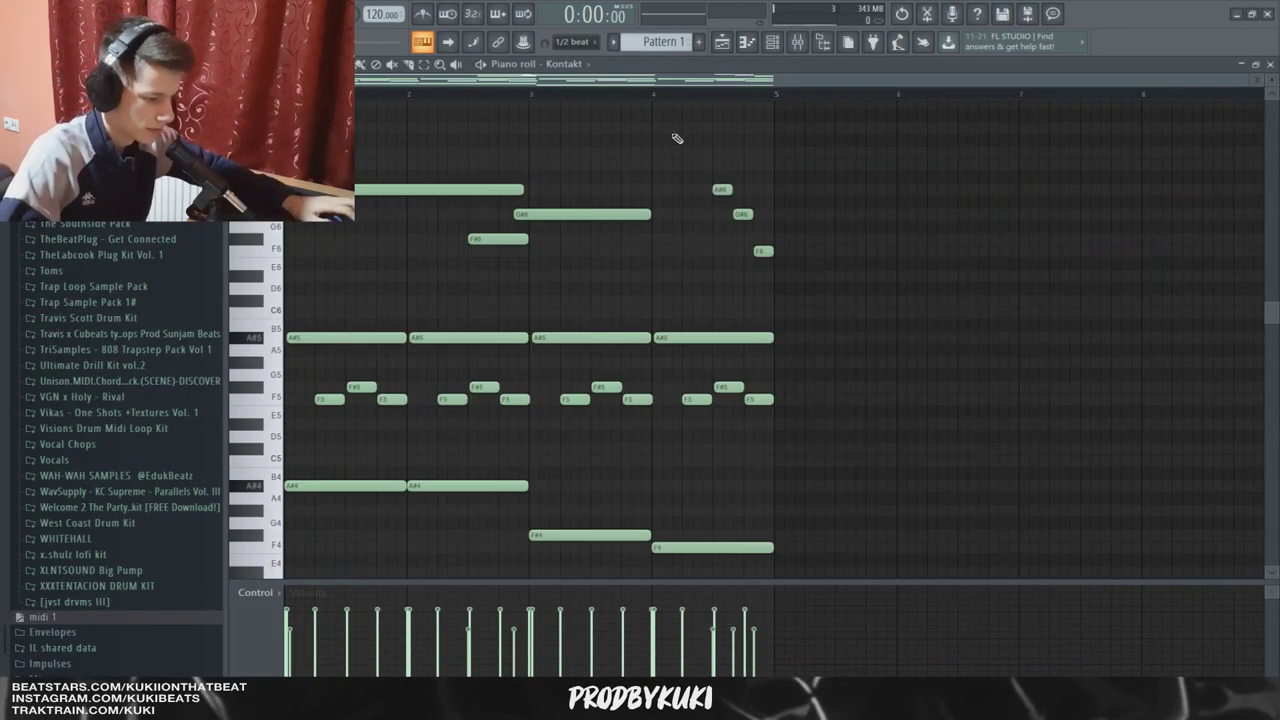
key(space)
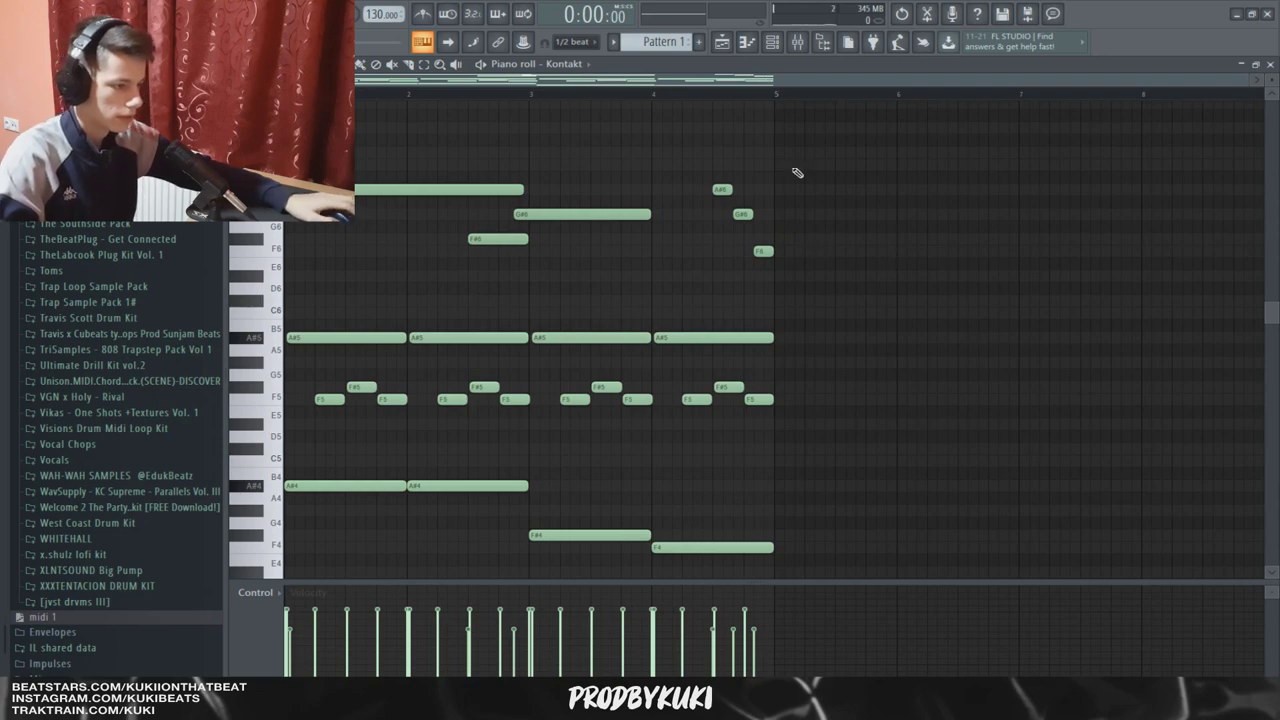
Duplicate the four-bar melody so the copy fills bars 5 to 8.
key(ctrl+b)
scroll(750, 318, down, 1)
key(ctrl+d)
scroll(590, 268, up, 4)
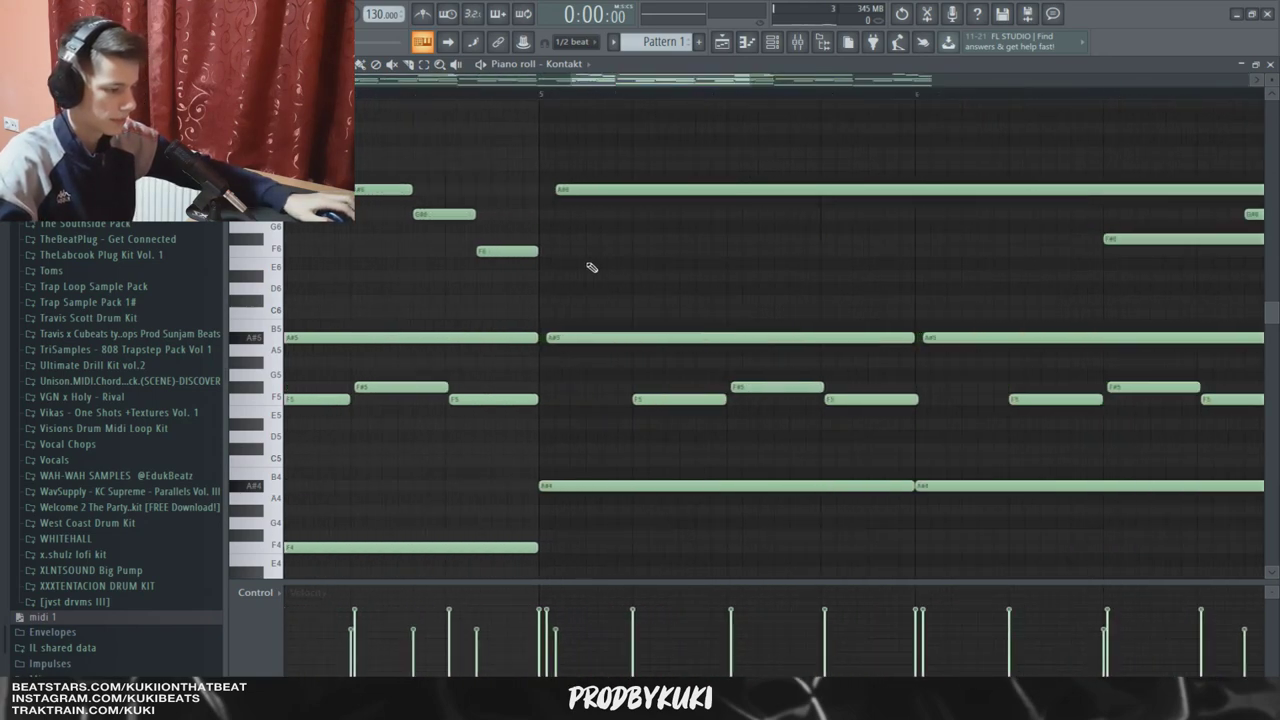
scroll(590, 272, down, 4)
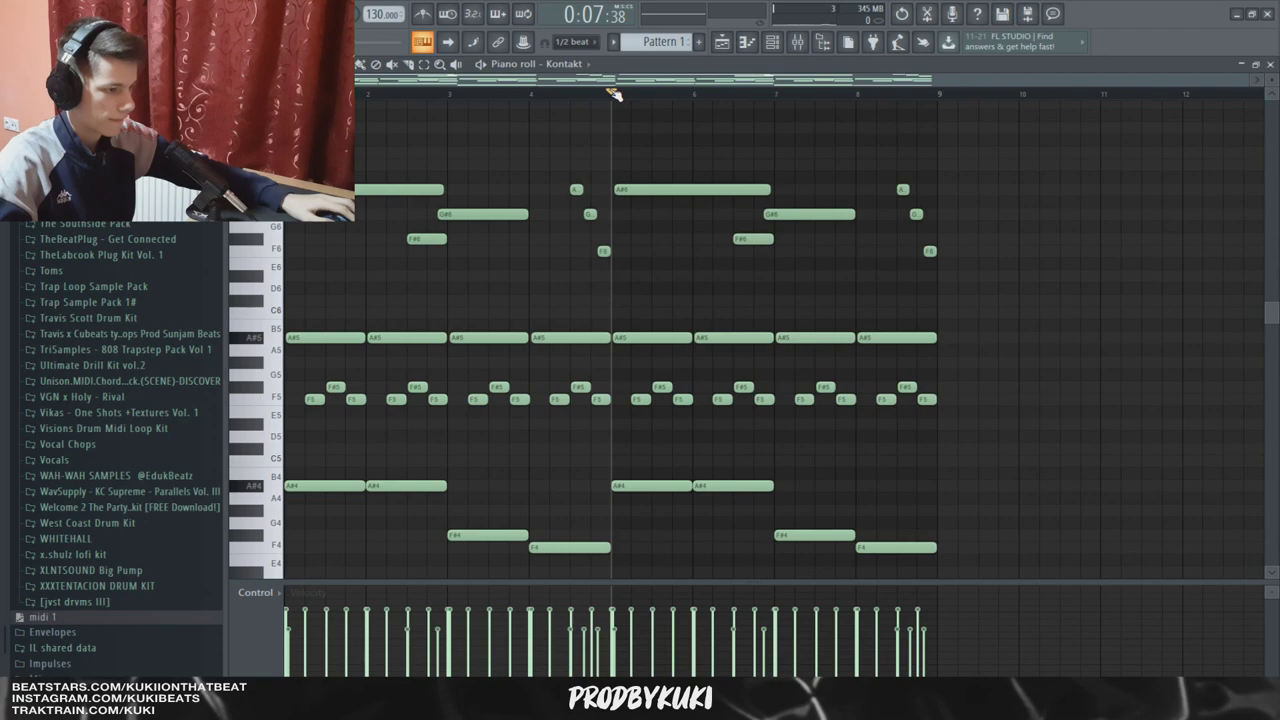
Play the copied section from bar 5 and move the long G#6 note leading into bar 7 down to F6.
key(space)
scroll(703, 266, up, 2)
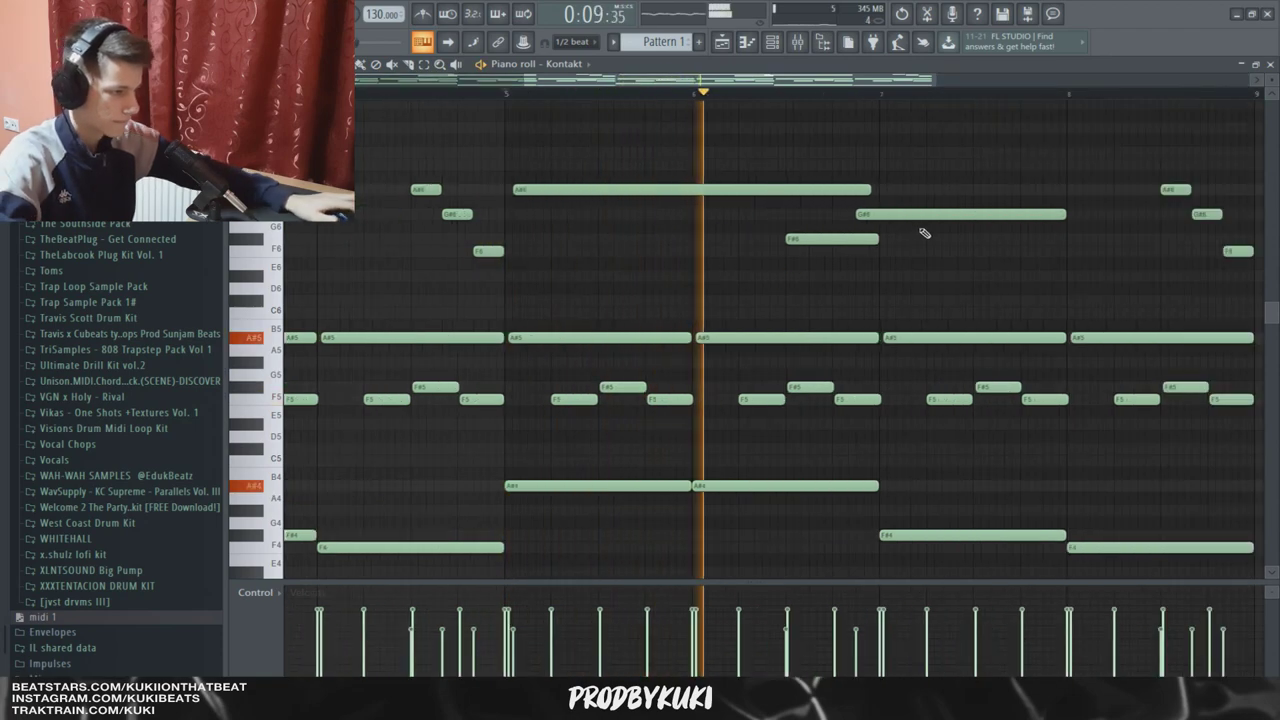
key(space)
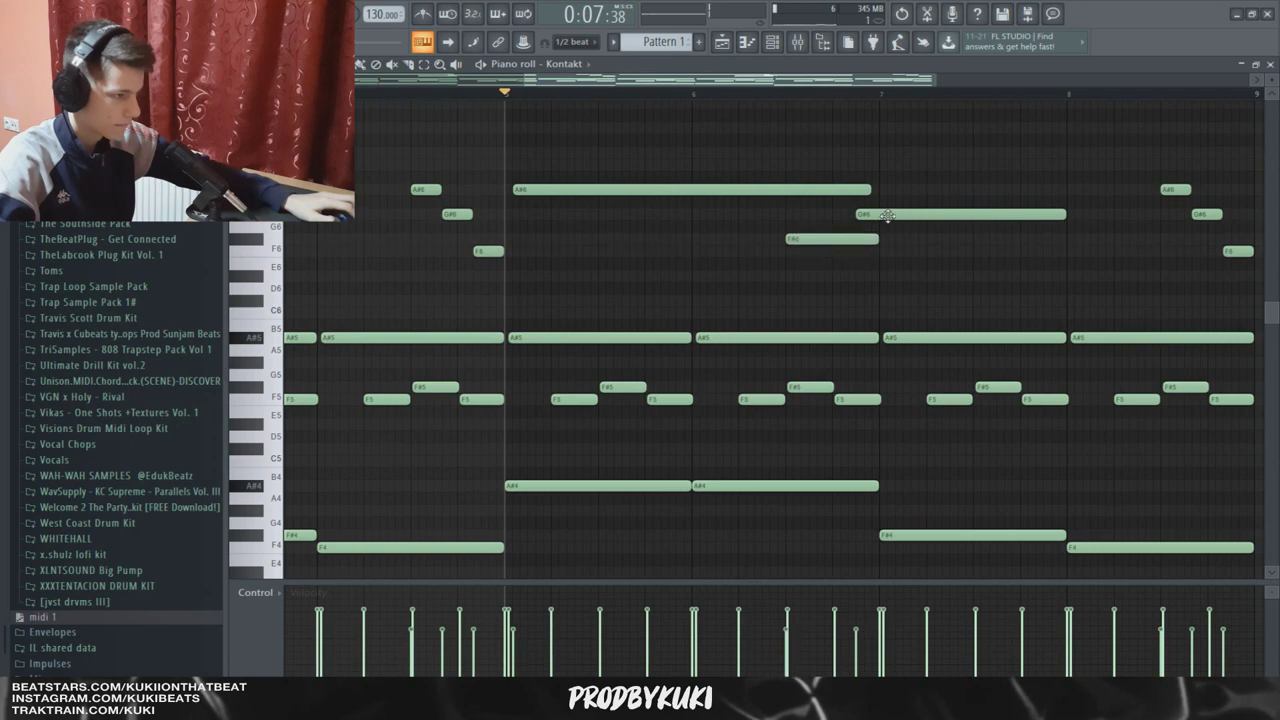
key(space)
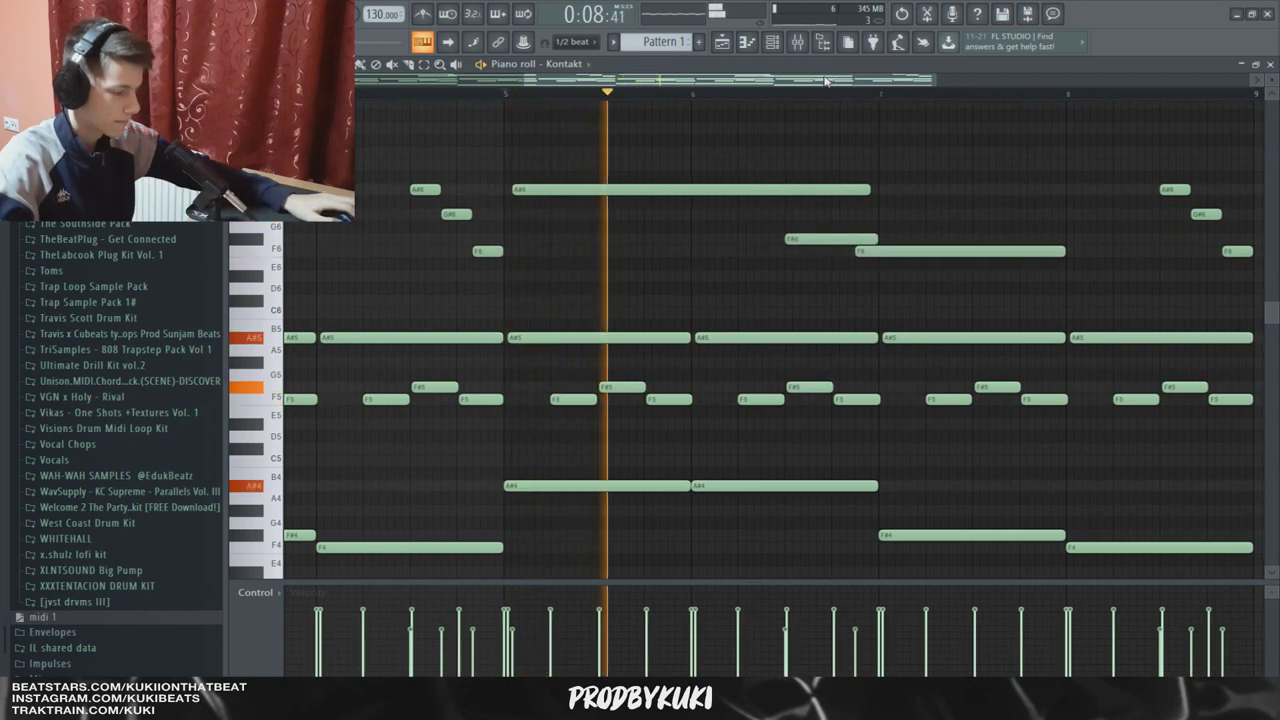
Add a long A#6 note in the second half of bar 7 and a short F#6 note just before bar 8.
scroll(910, 215, down, 2)
scroll(929, 181, up, 2)
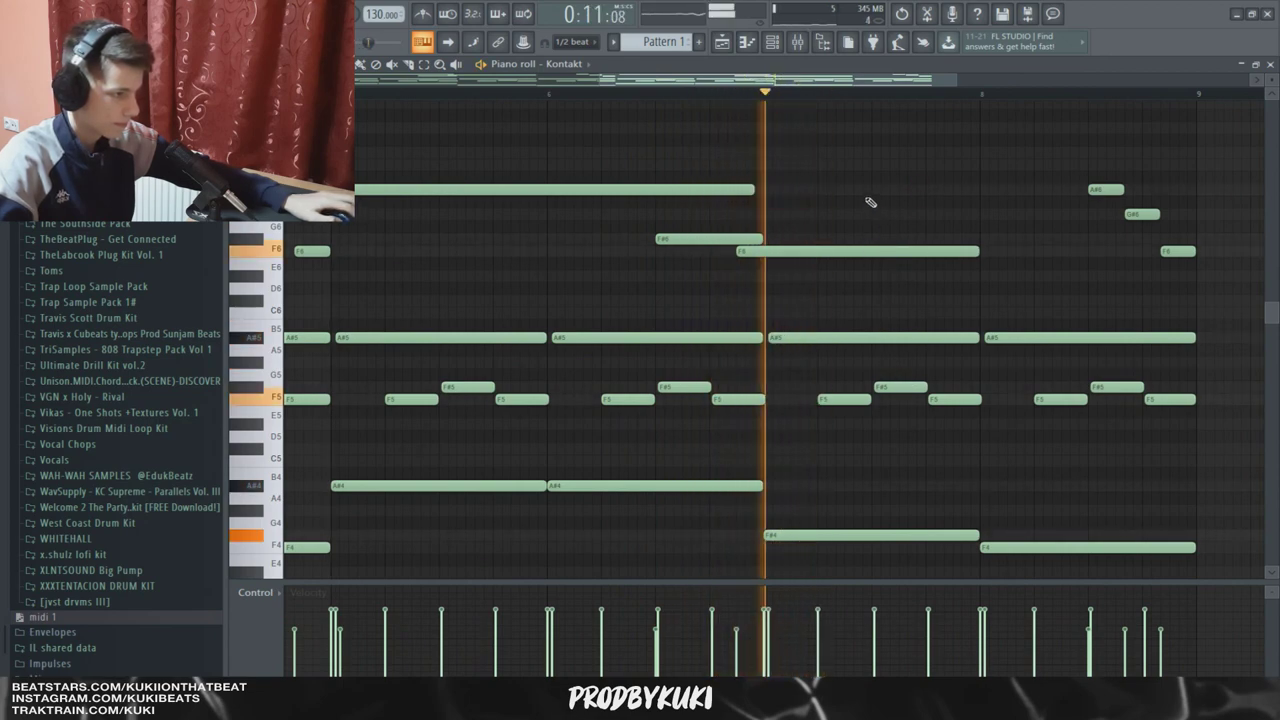
click(902, 189)
key(space)
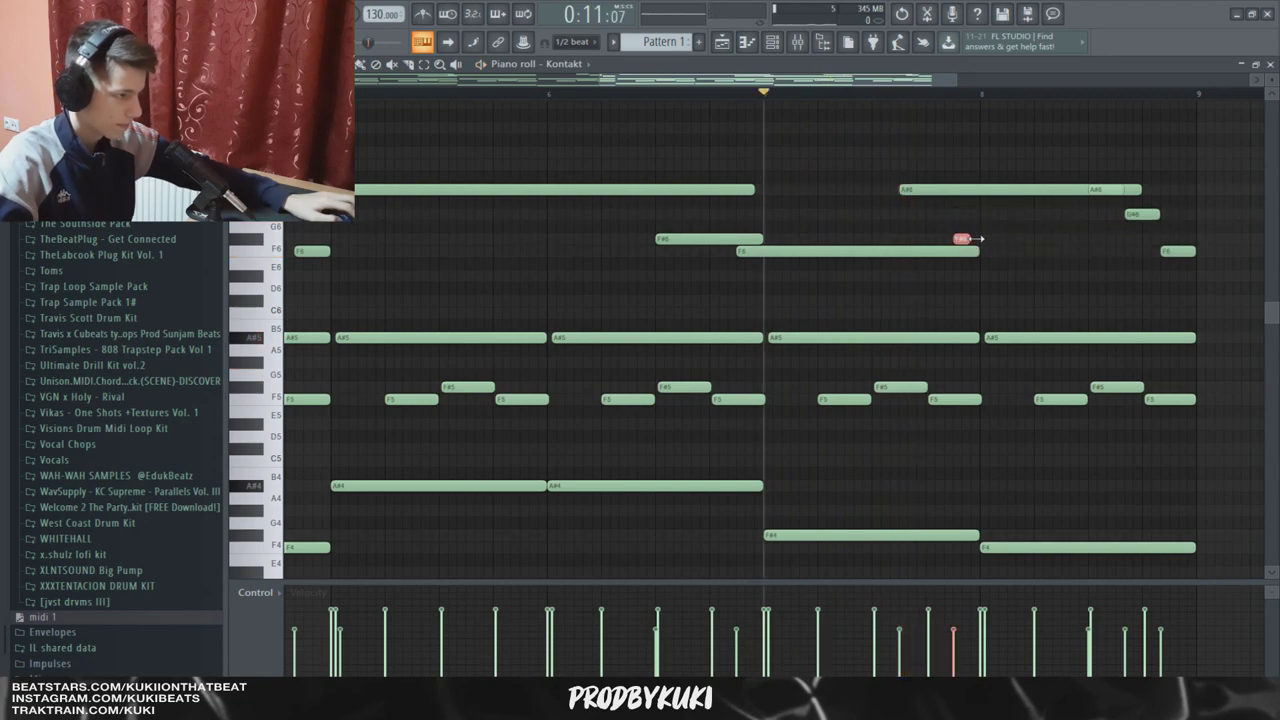
Chop the short F#6 note before bar 8 into four pieces, give them rising velocities, and play the section.
key(alt+u)
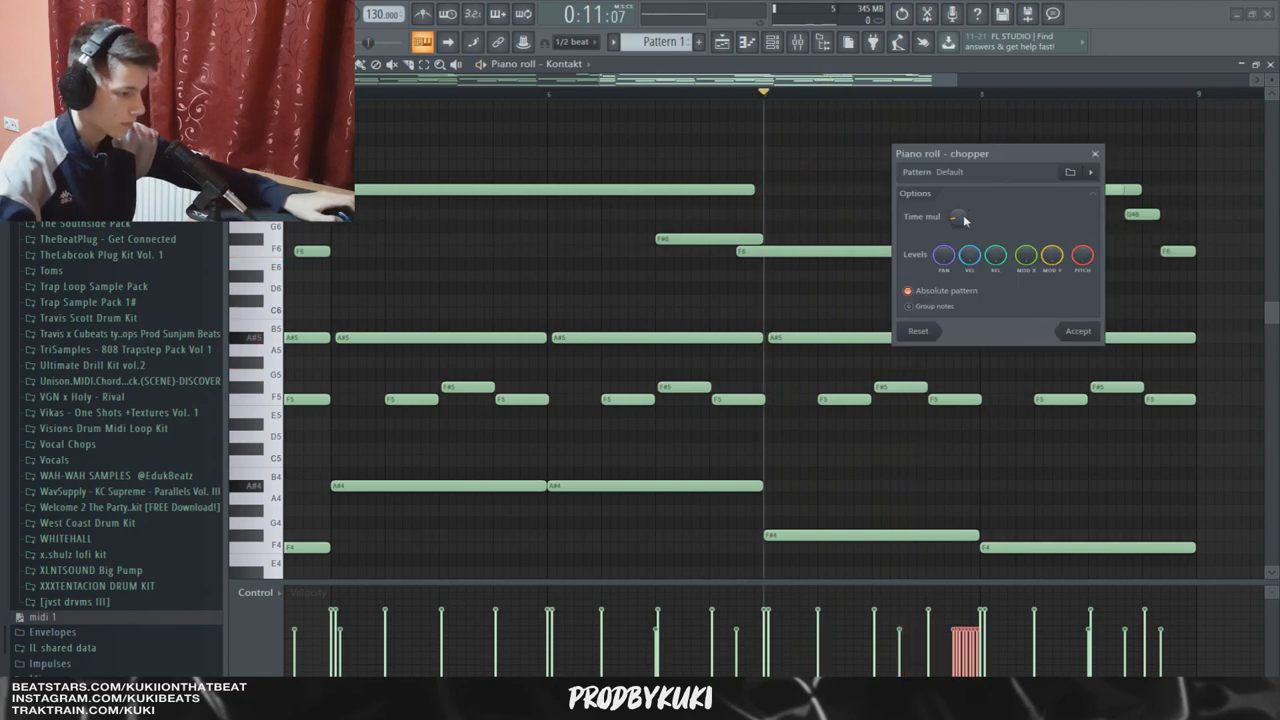
click(1077, 331)
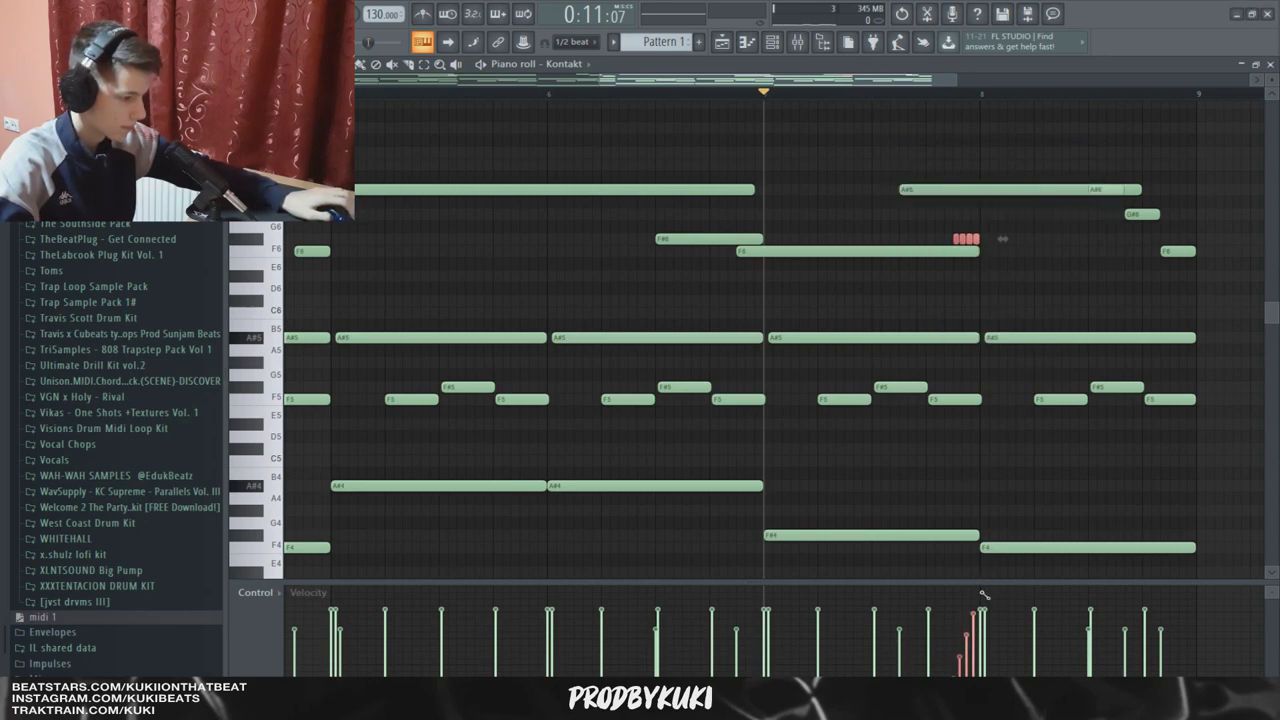
key(space)
ctrl+click(1028, 274)
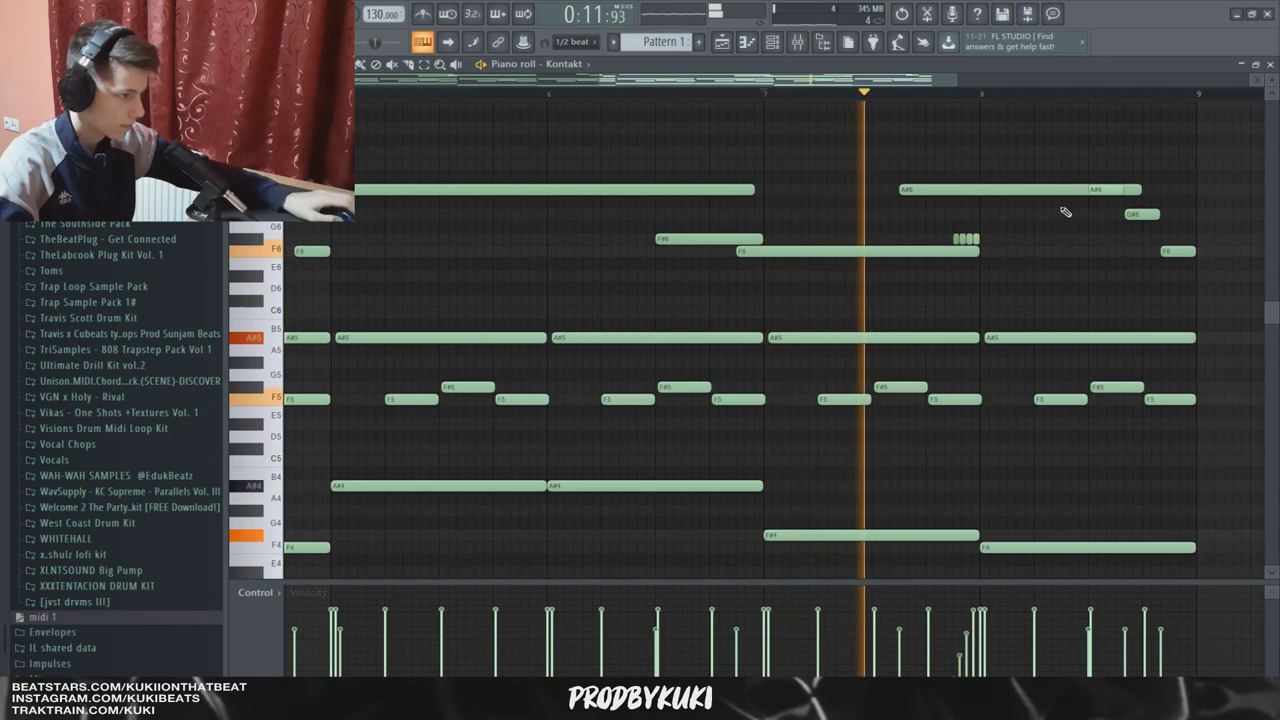
Shorten the added A#6 note to just past the start of bar 8 and add an F6 note at the start of bar 8.
click(1022, 186)
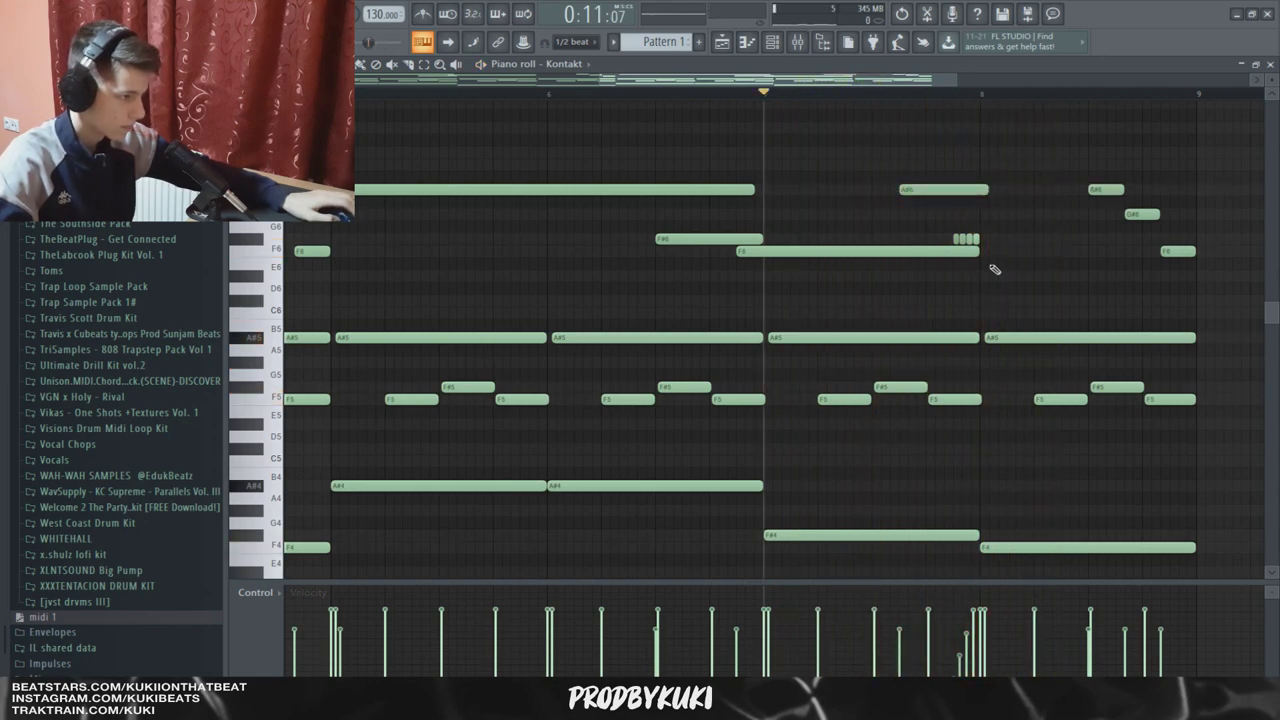
key(space)
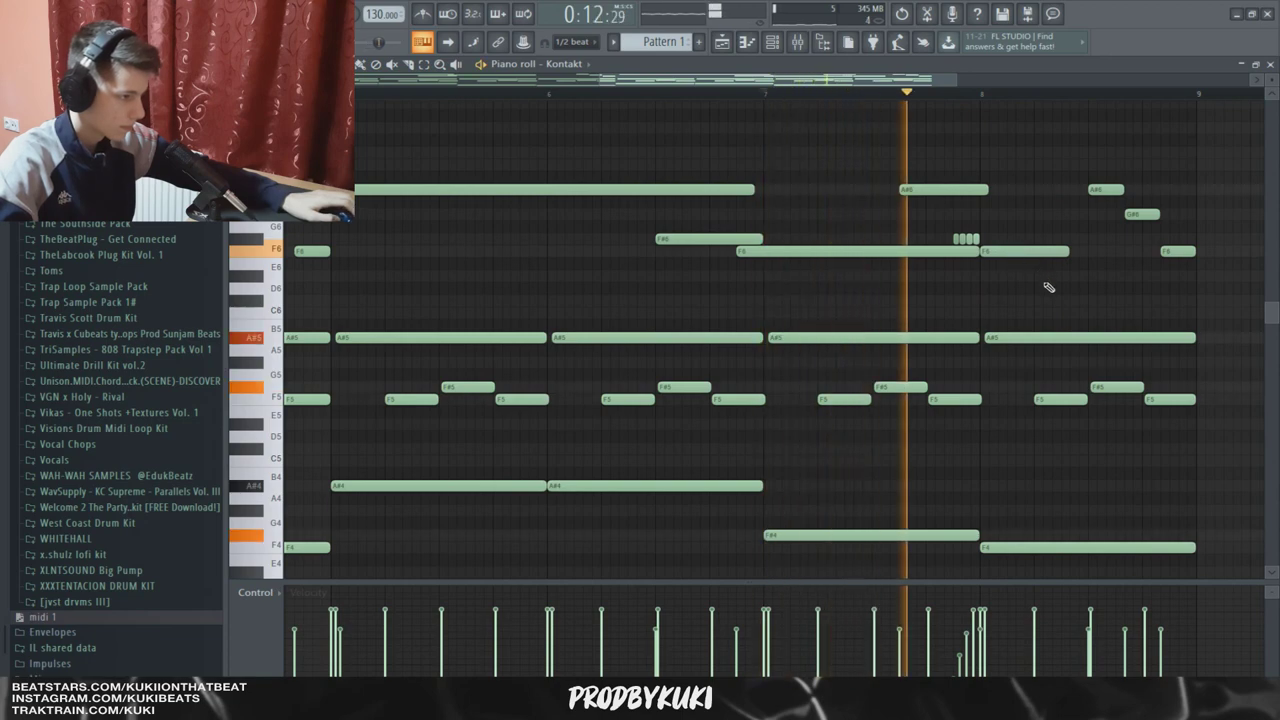
drag(1068, 252, 1079, 253)
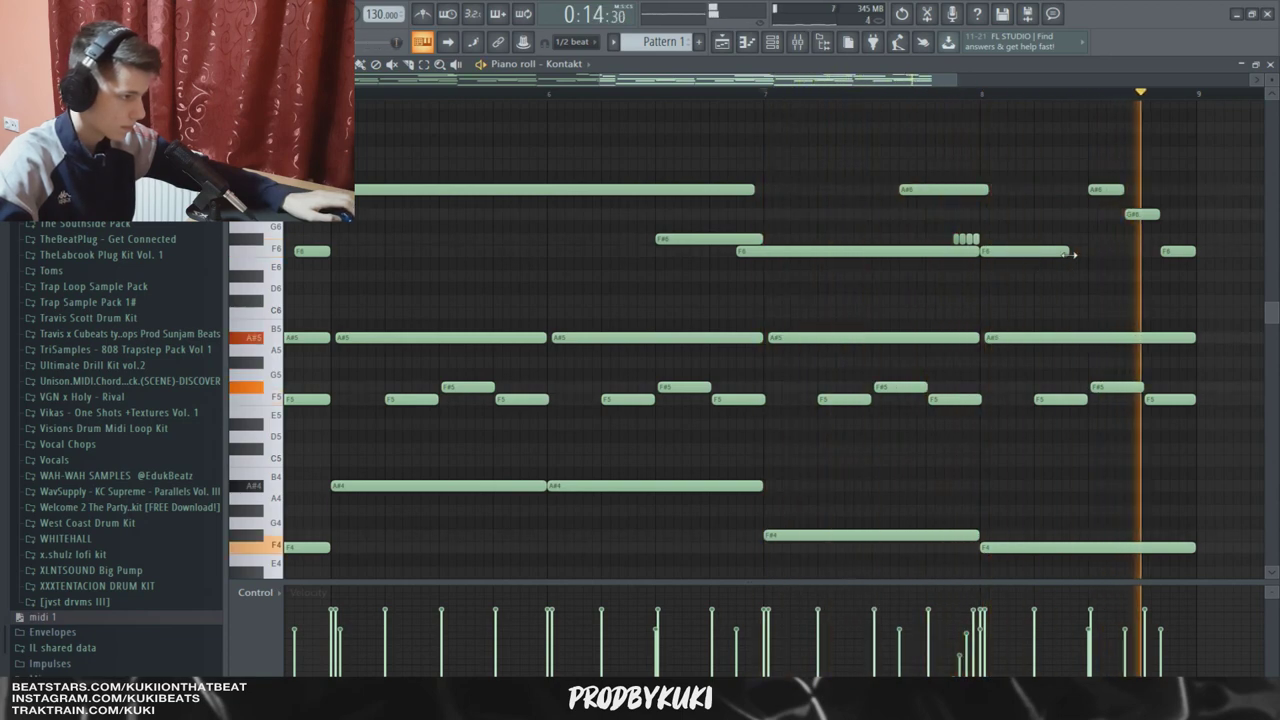
scroll(1088, 267, down, 3)
key(space)
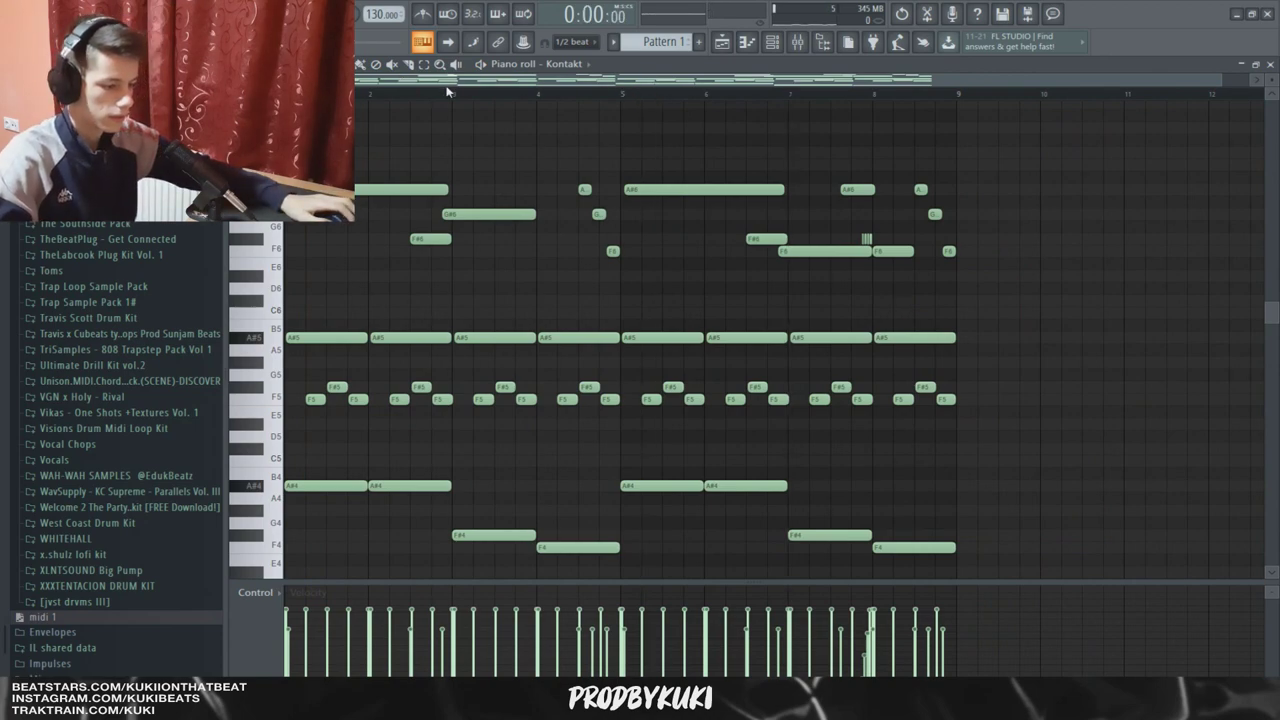
Enlarge the velocity lane, slightly randomize the velocities of all notes with the Randomizer, and shrink the lane again.
drag(619, 594, 612, 508)
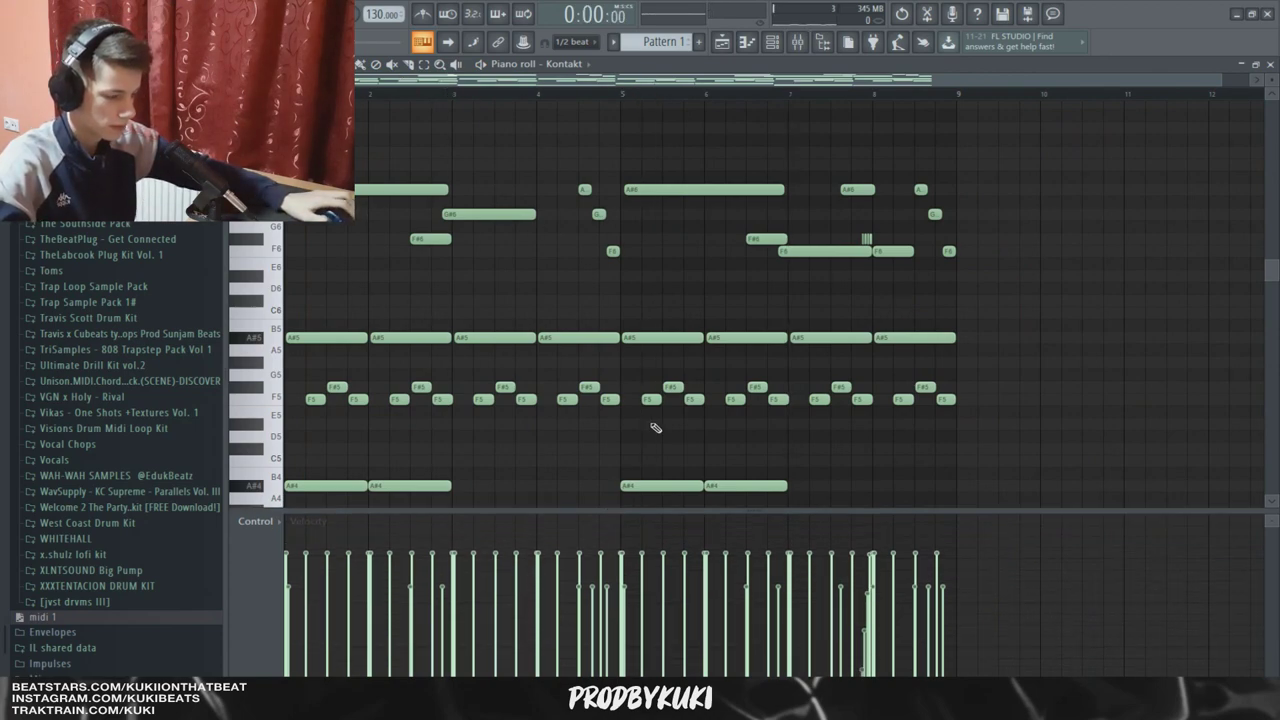
key(alt+r)
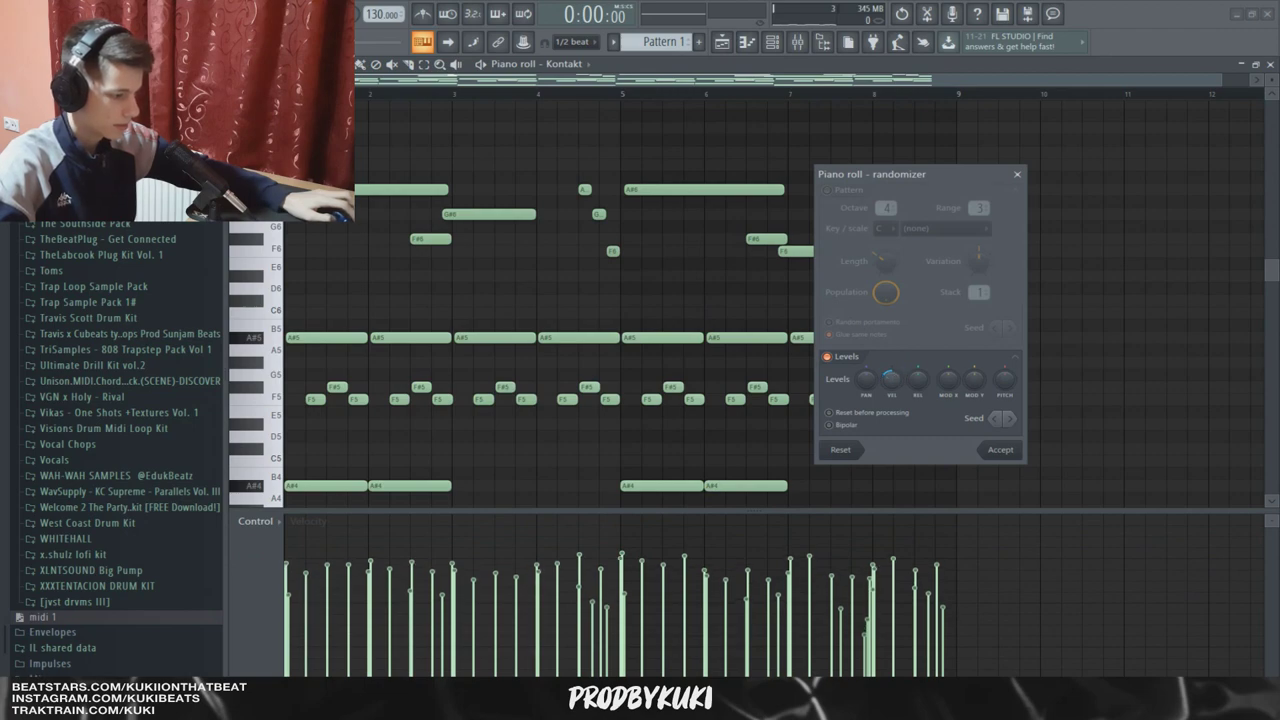
click(1000, 450)
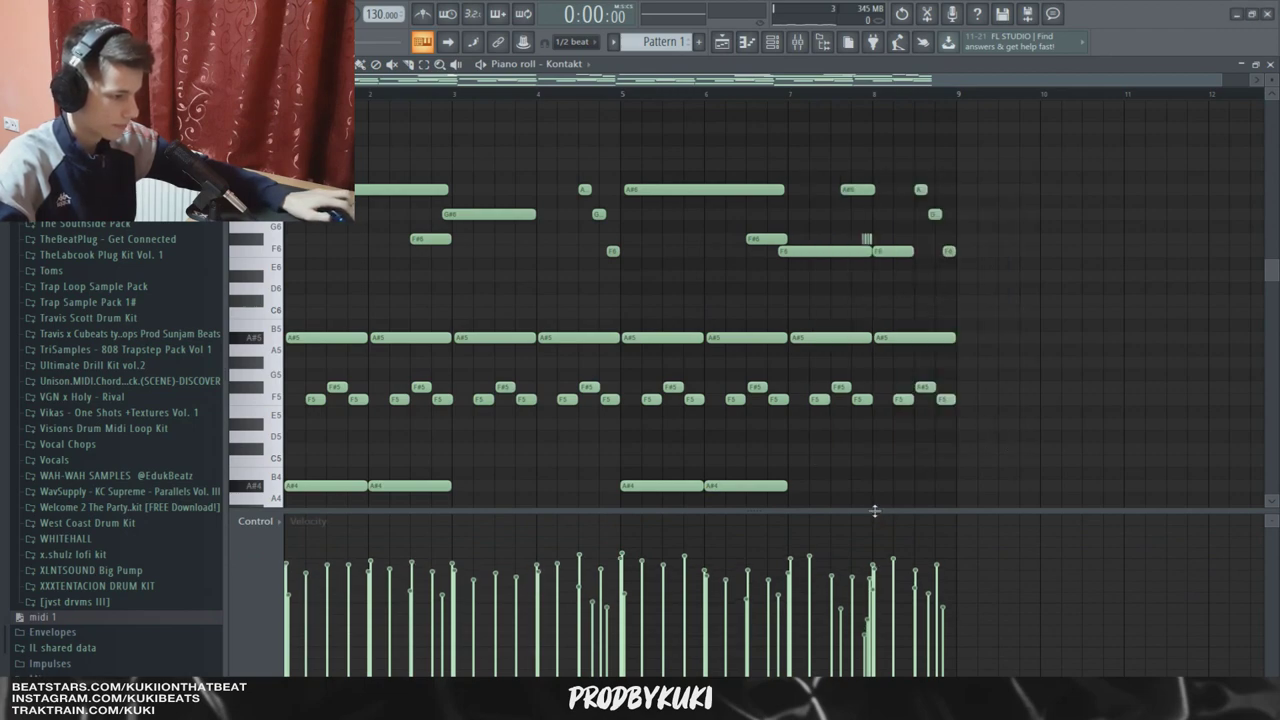
drag(874, 511, 876, 592)
Play back the eight-bar pattern and examine the low A#4, F#4 and F4 bass notes by selecting them.
scroll(913, 575, down, 1)
drag(885, 490, 286, 420)
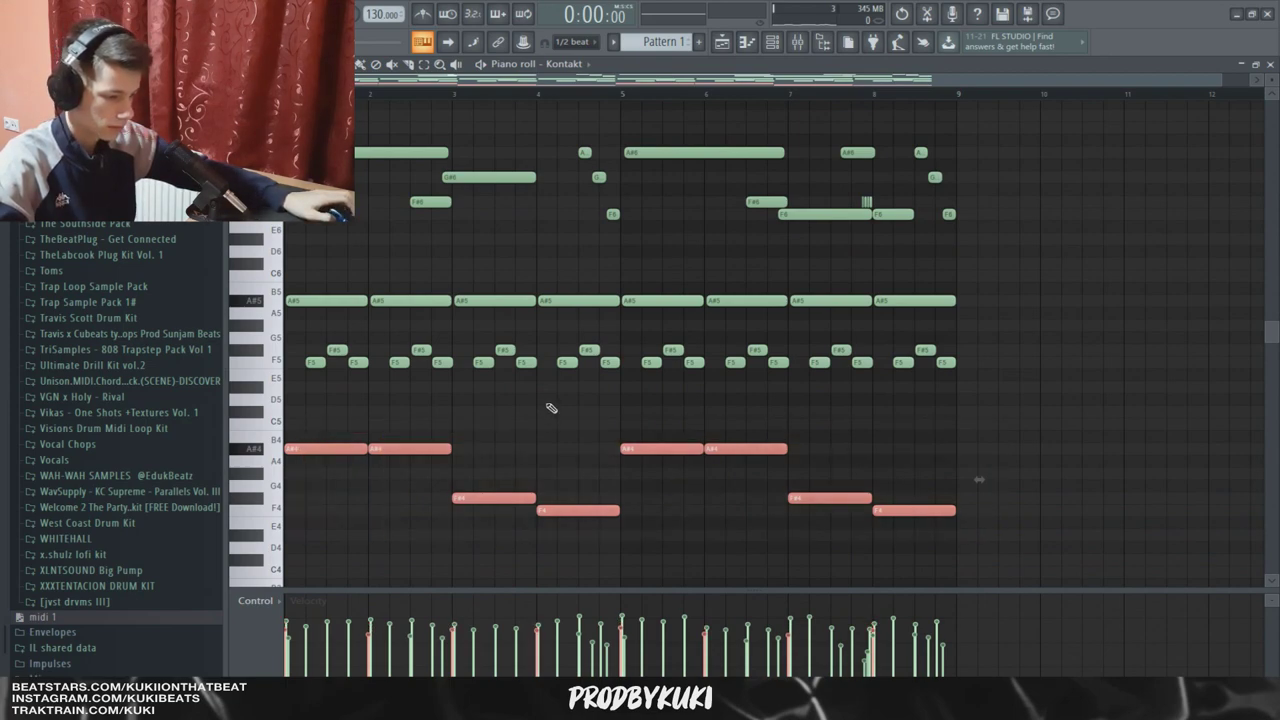
scroll(600, 405, up, 2)
scroll(634, 408, down, 1)
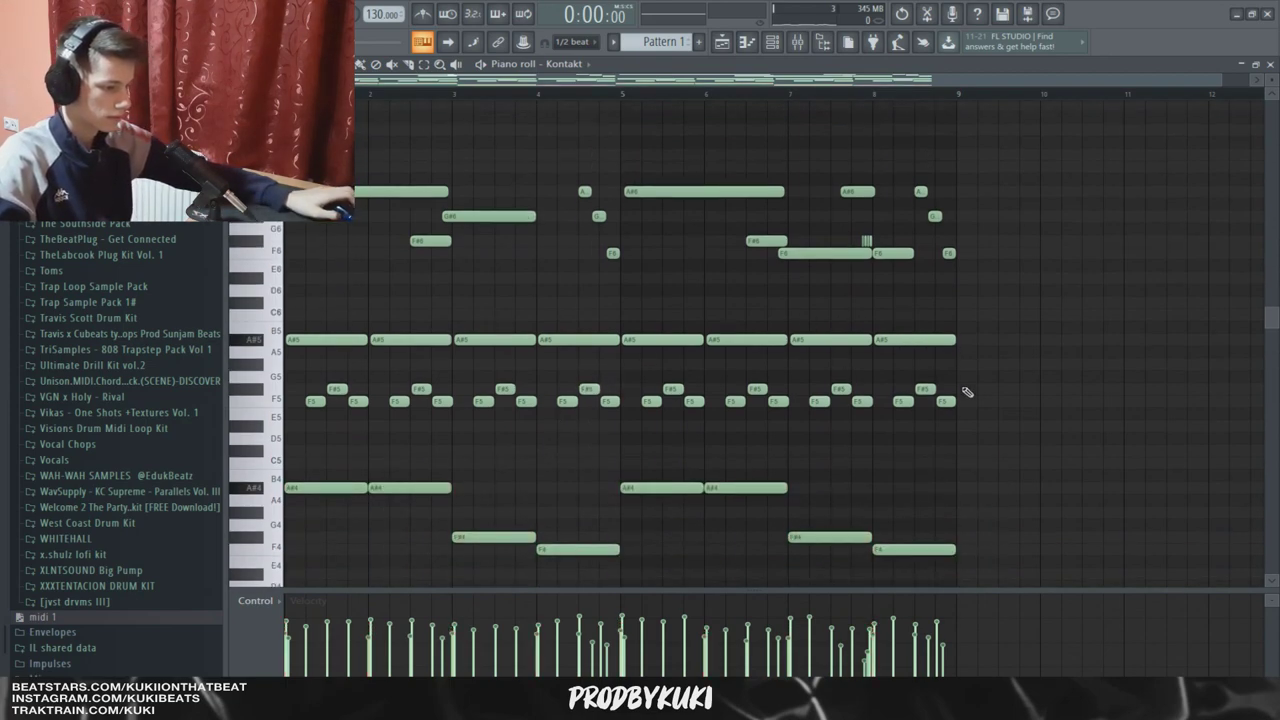
key(space)
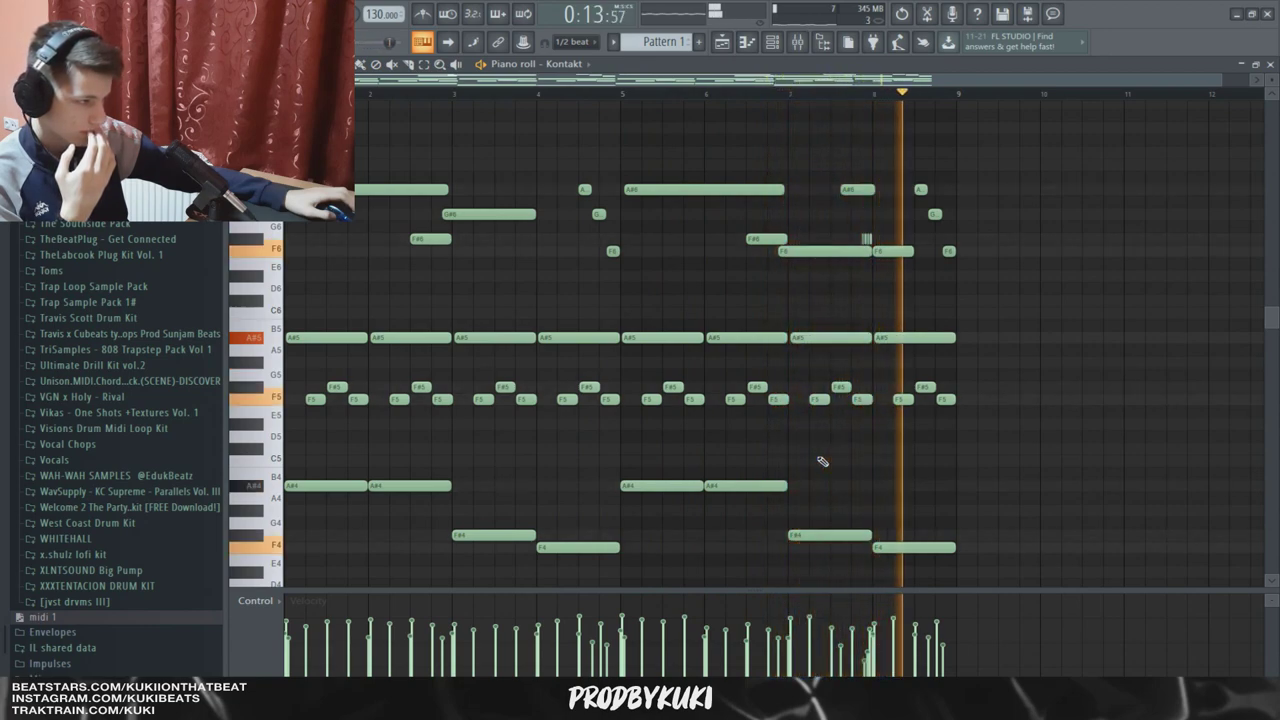
key(space)
scroll(980, 472, down, 1)
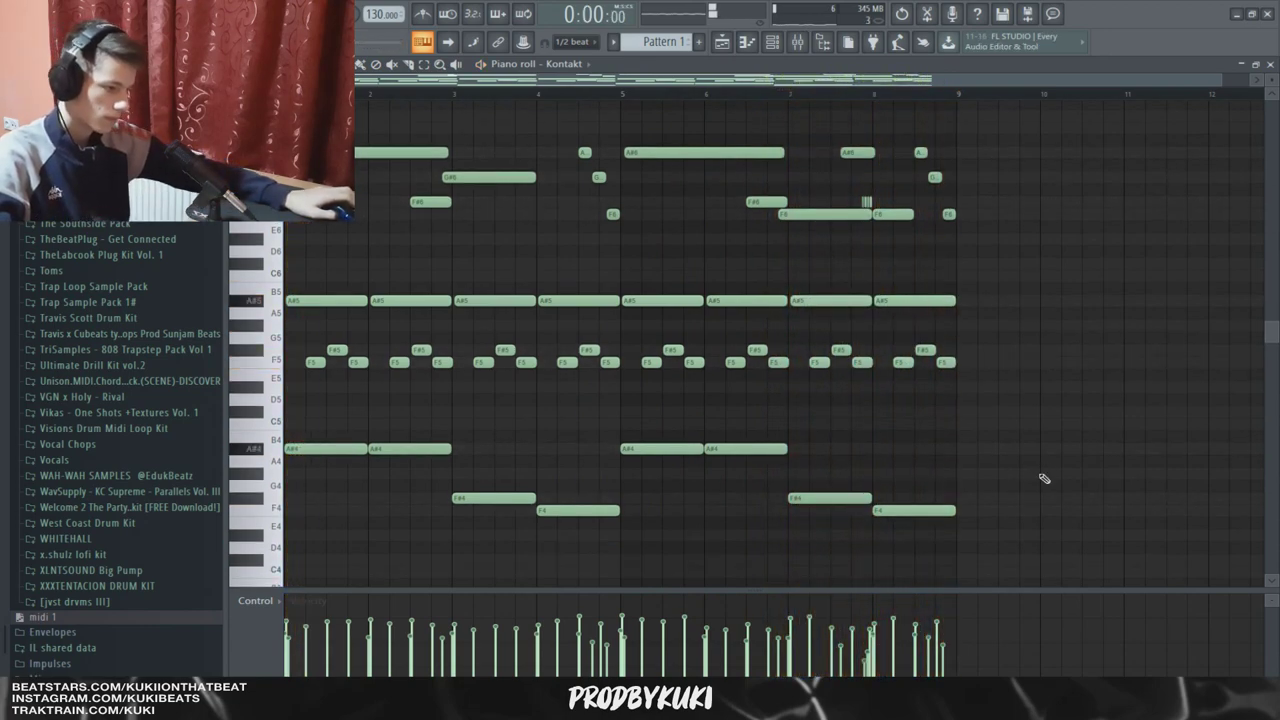
drag(995, 563, 342, 393)
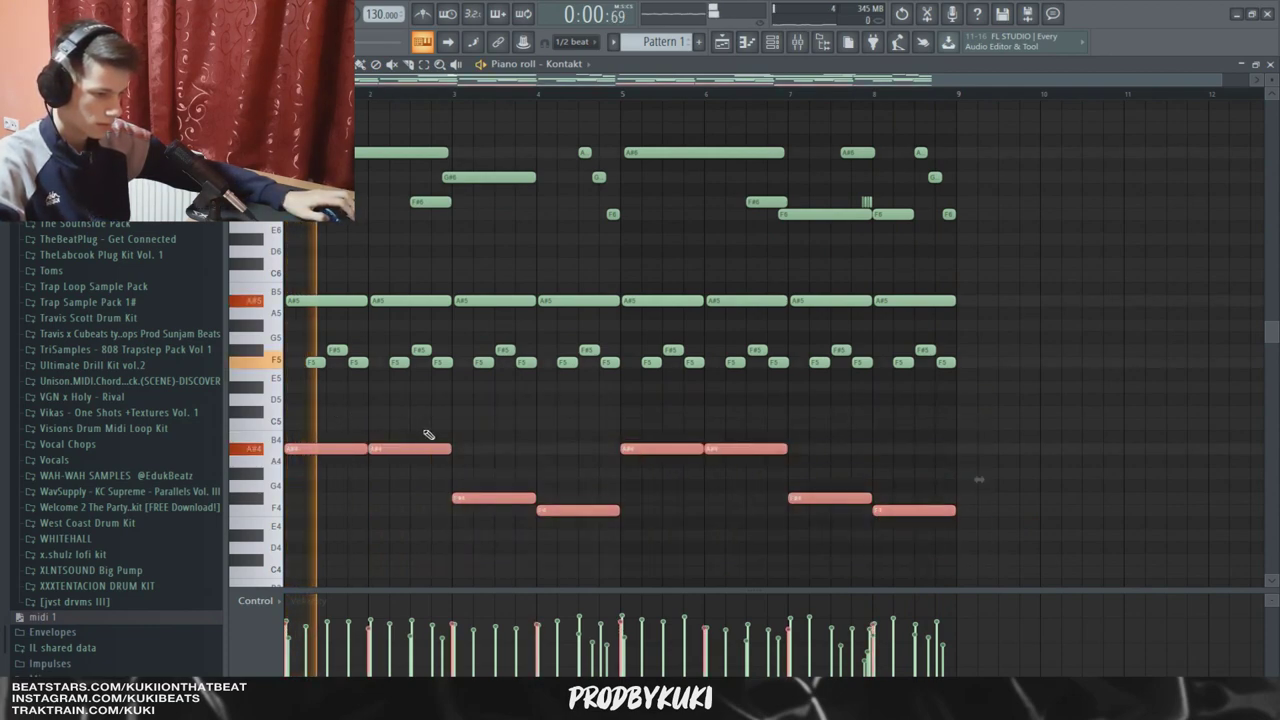
key(space)
key(ctrl+d)
scroll(663, 298, up, 1)
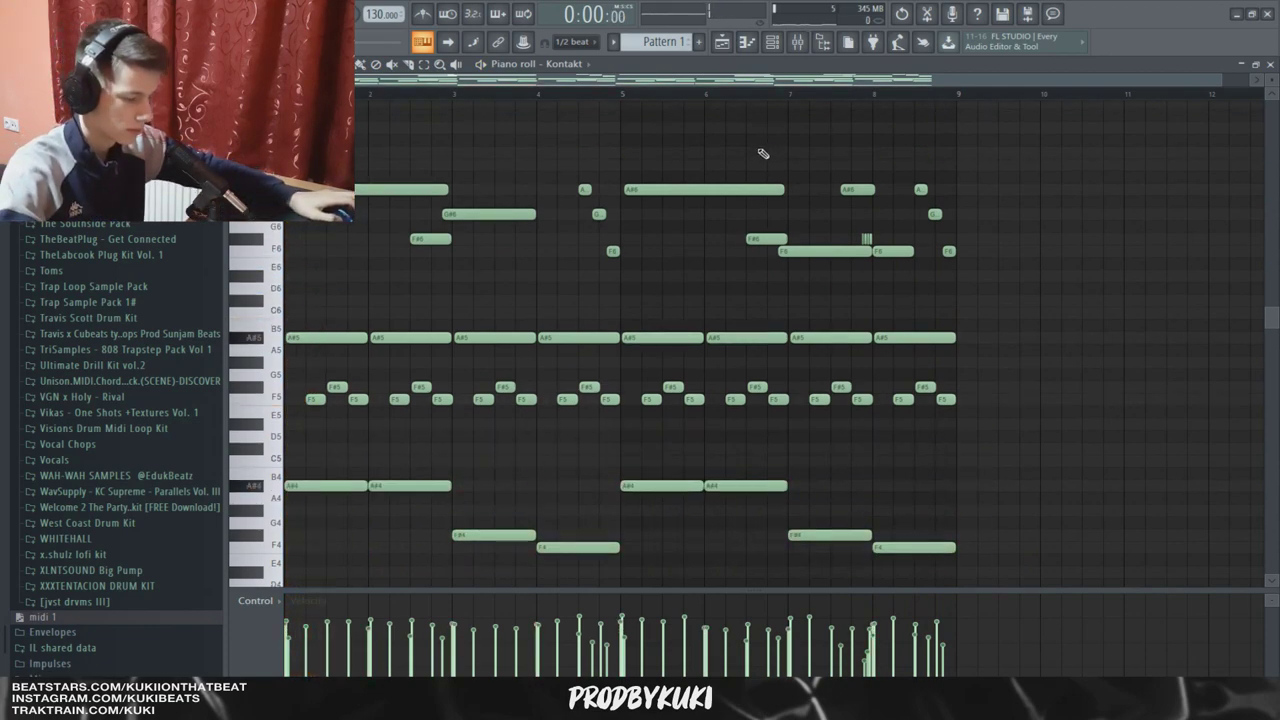
Load RC-20 Retro Color into the first effect slot of the Kontakt mixer track, using the Vinyl 1 preset.
click(797, 42)
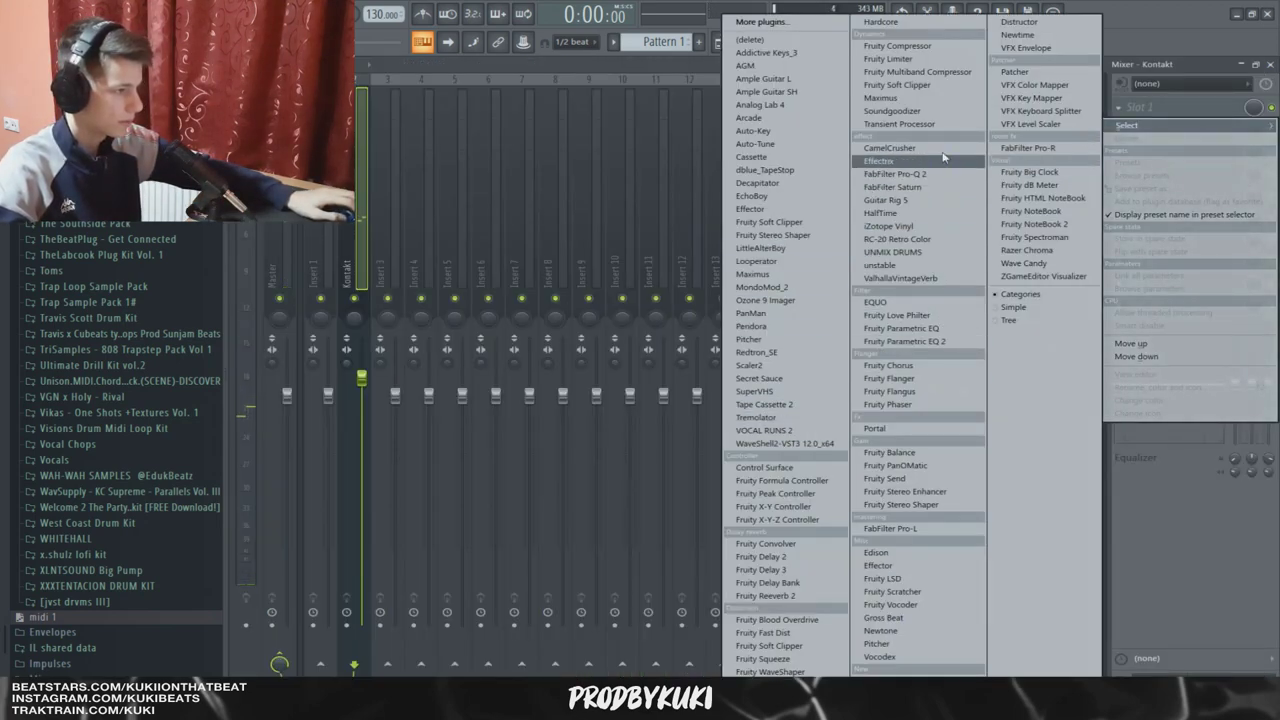
click(897, 212)
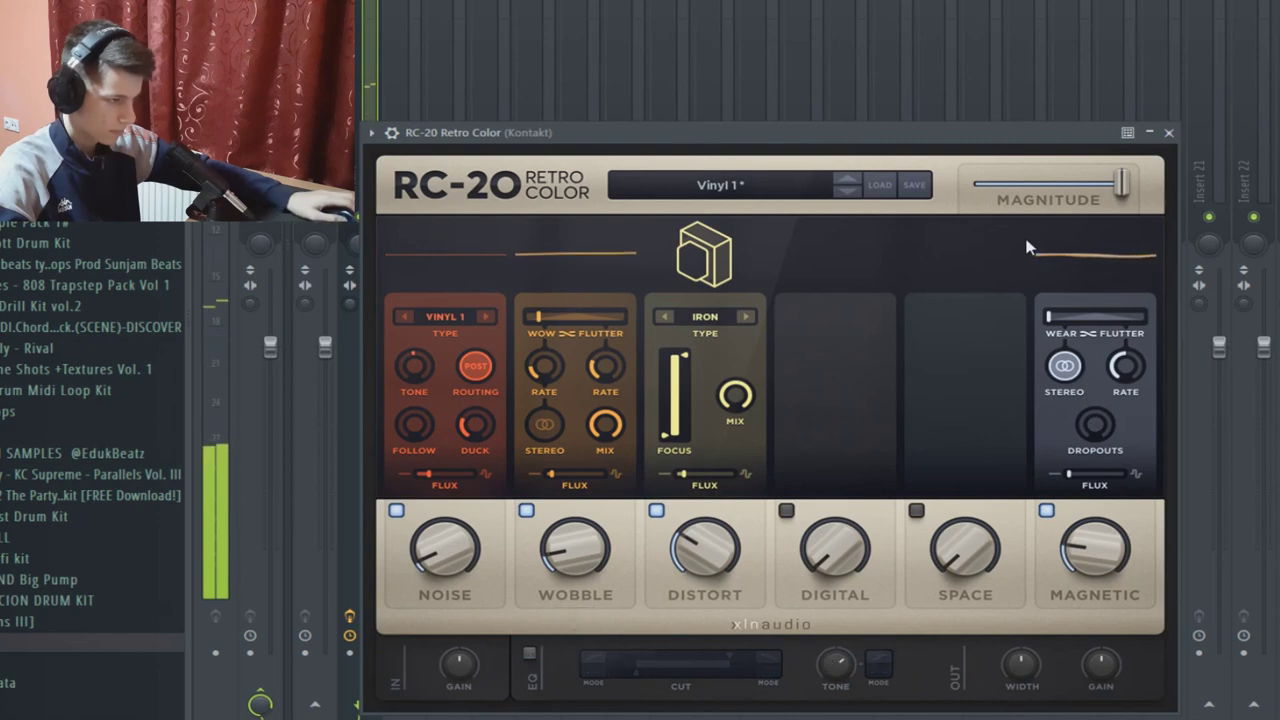
click(1168, 133)
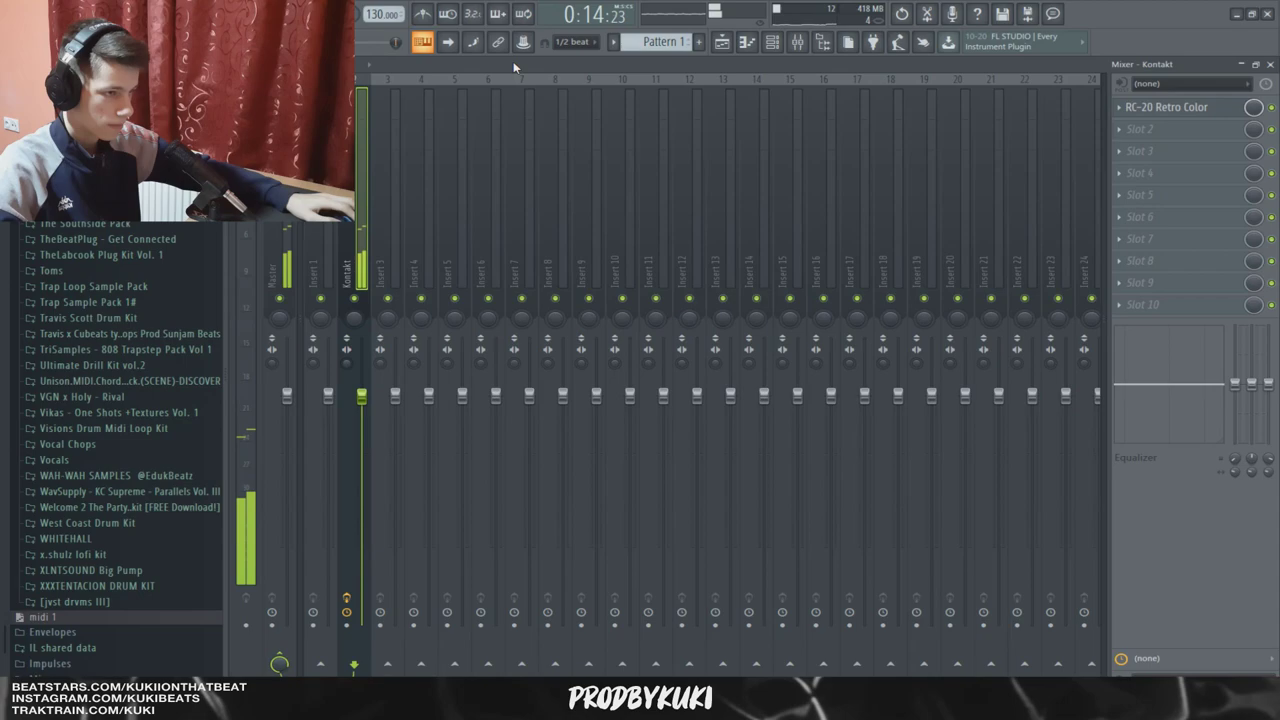
key(space)
Load ValhallaVintageVerb into the second effect slot of the Kontakt track and choose the Thin Plate preset.
click(1140, 129)
click(938, 287)
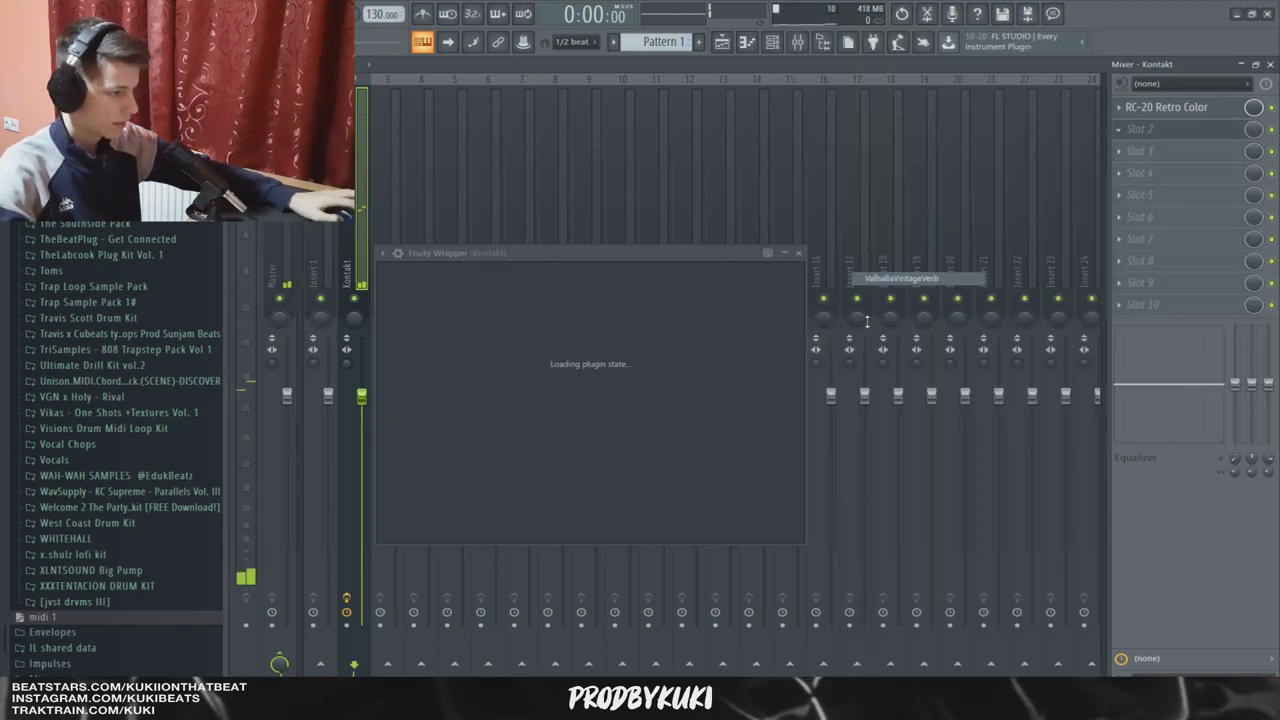
click(938, 500)
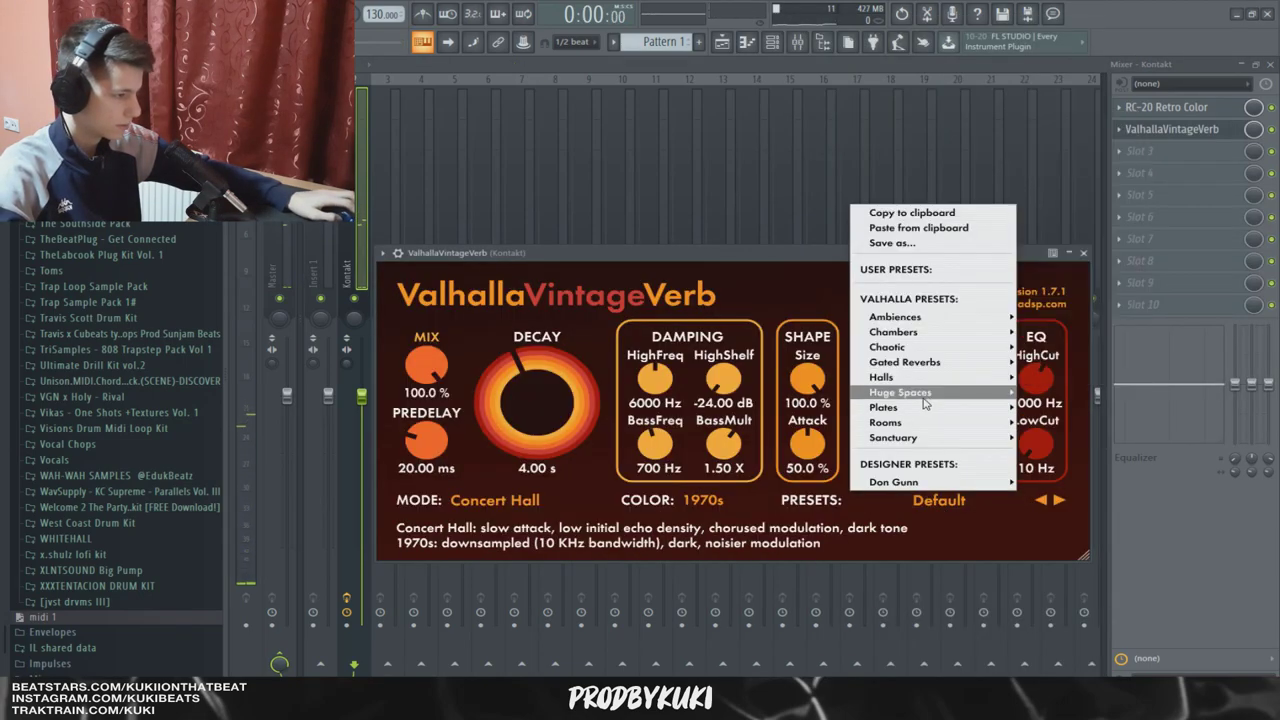
mouse_move(935, 410)
click(1058, 362)
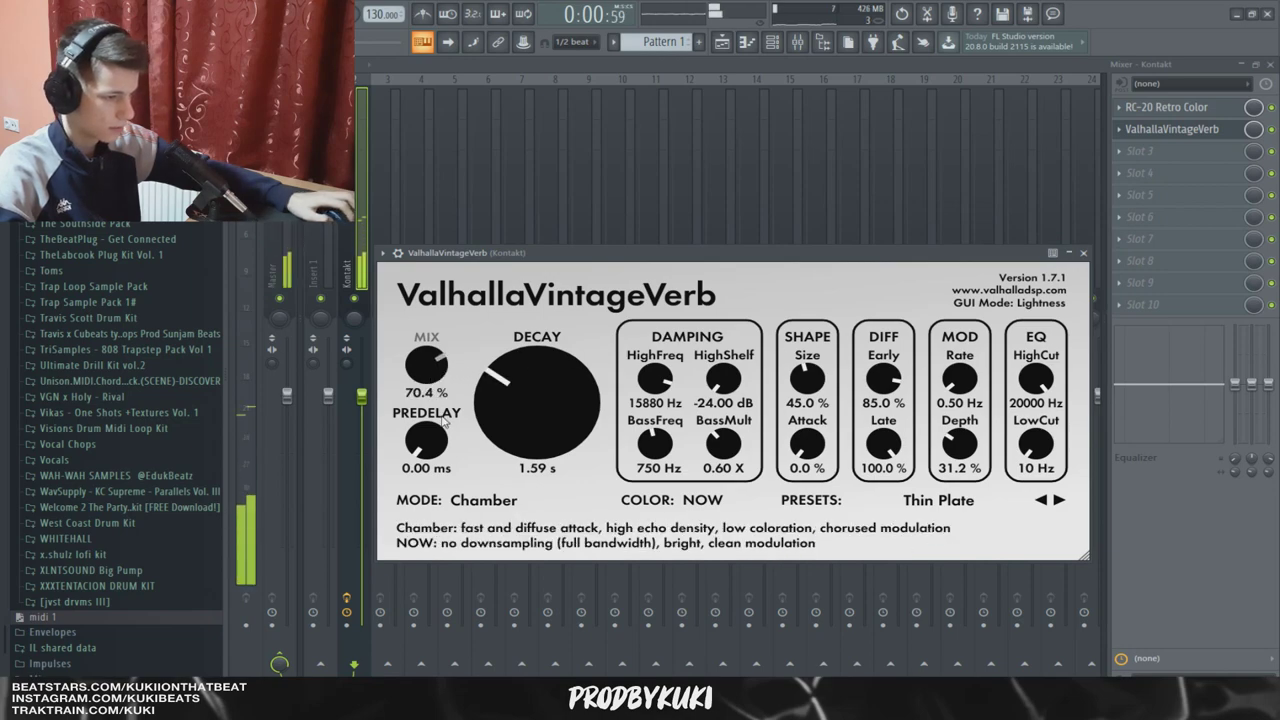
Set the ValhallaVintageVerb mix on the Kontakt track to 36 % and close the reverb.
drag(425, 369, 428, 390)
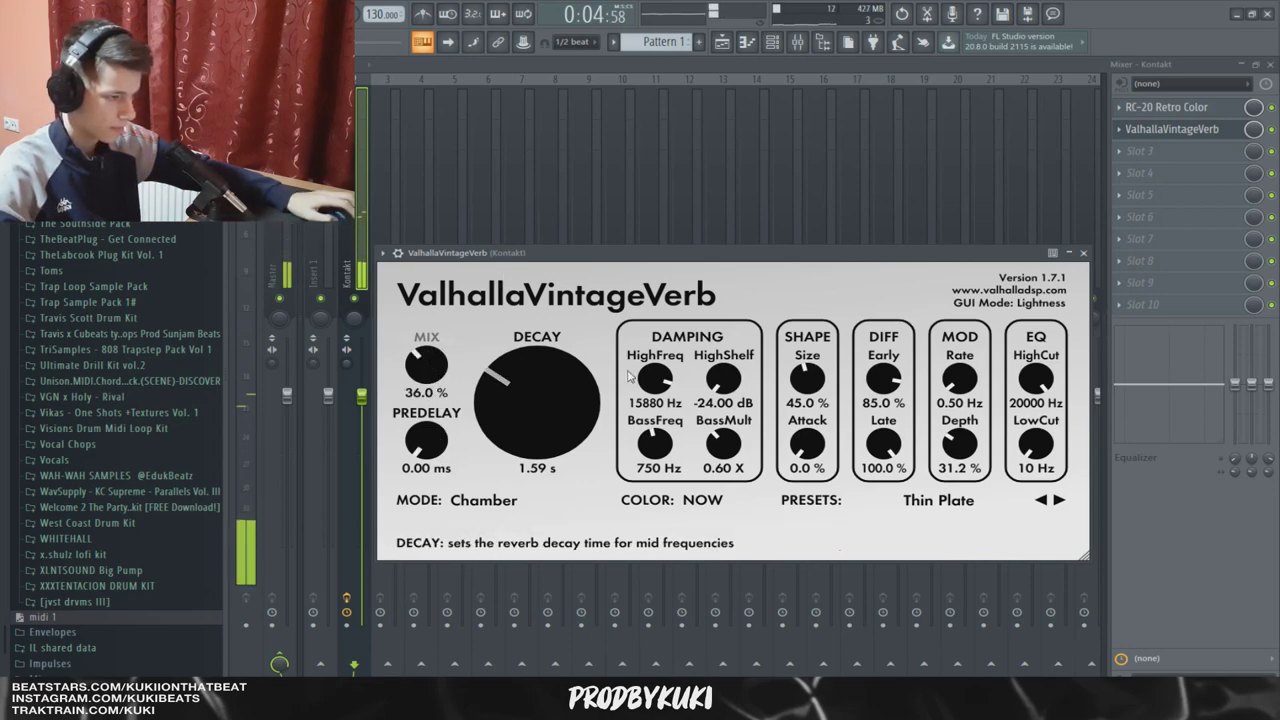
click(1083, 253)
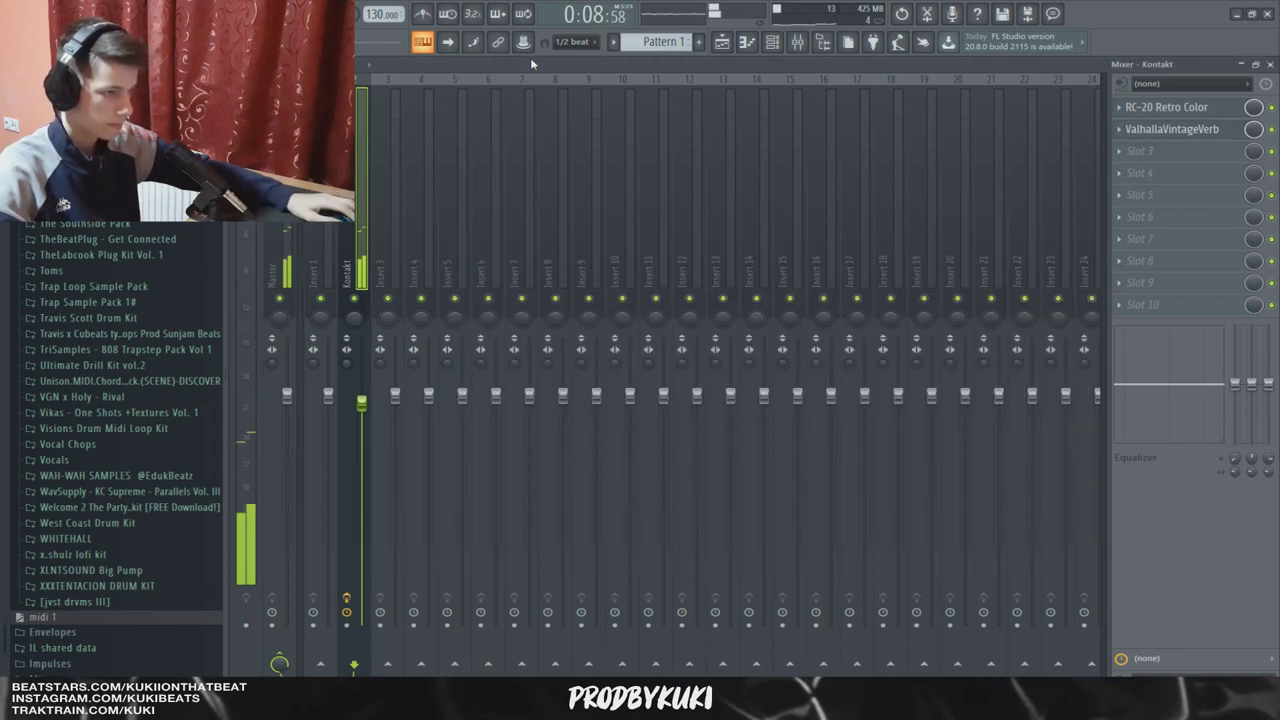
Add a second Kontakt channel to the channel rack, using the Free Ethnic Flute Phrases instrument with the Intimacy (A-Minor) phrase.
click(773, 42)
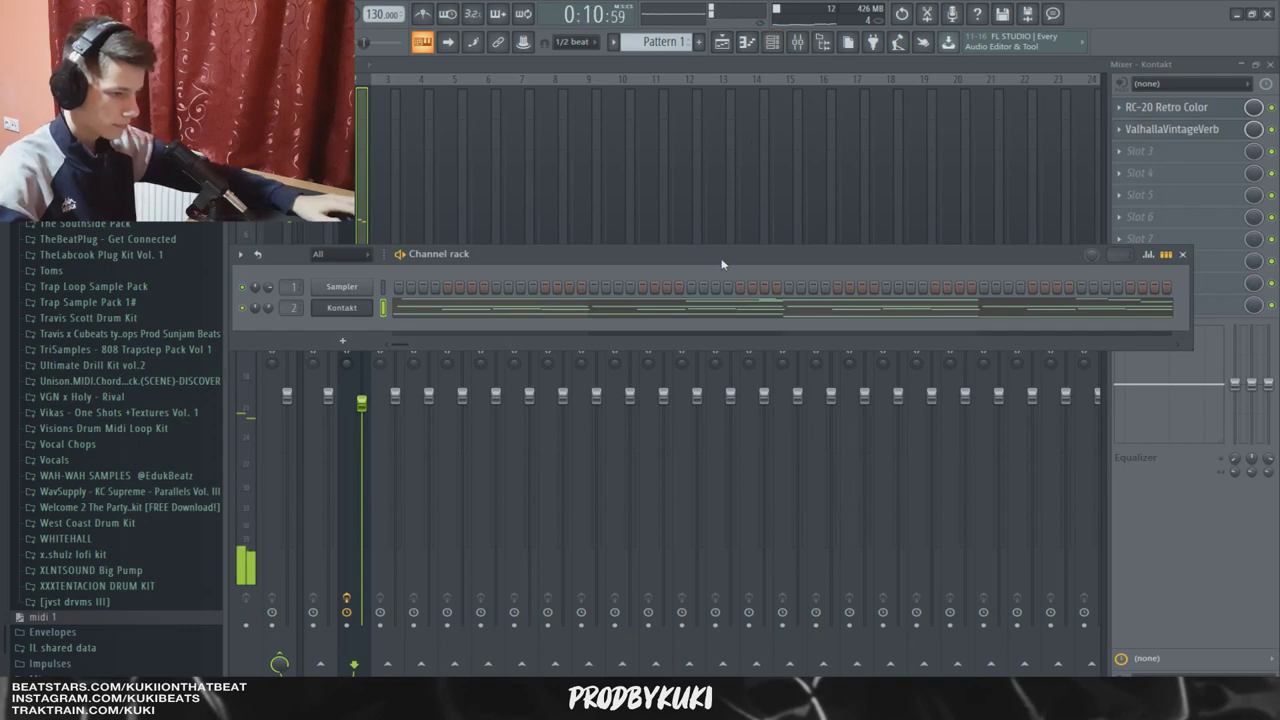
drag(721, 261, 730, 261)
click(678, 319)
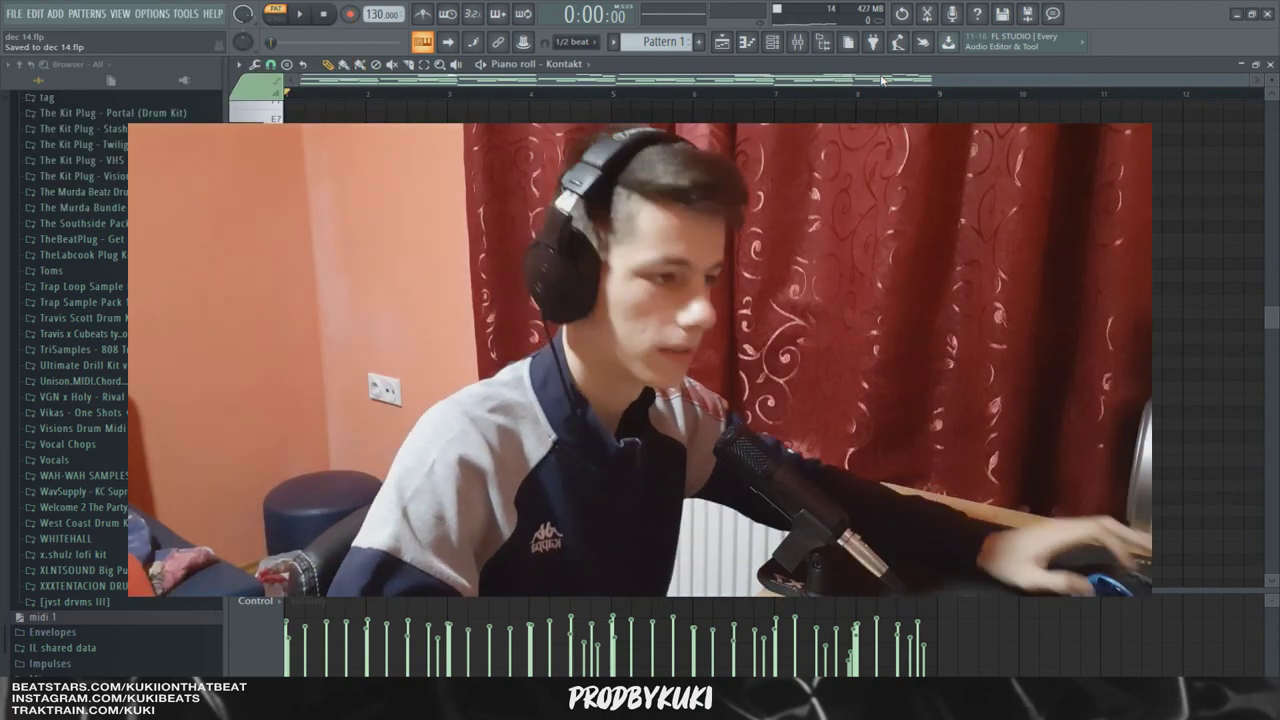
click(775, 43)
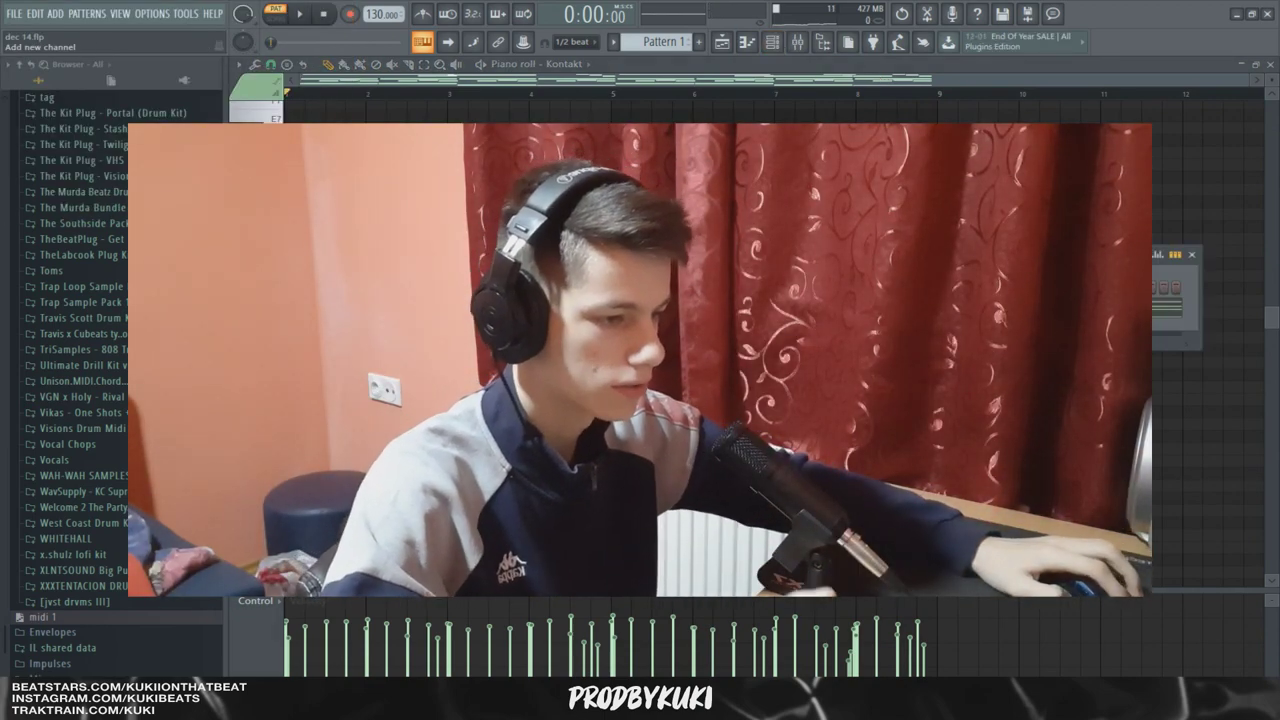
click(332, 338)
click(375, 300)
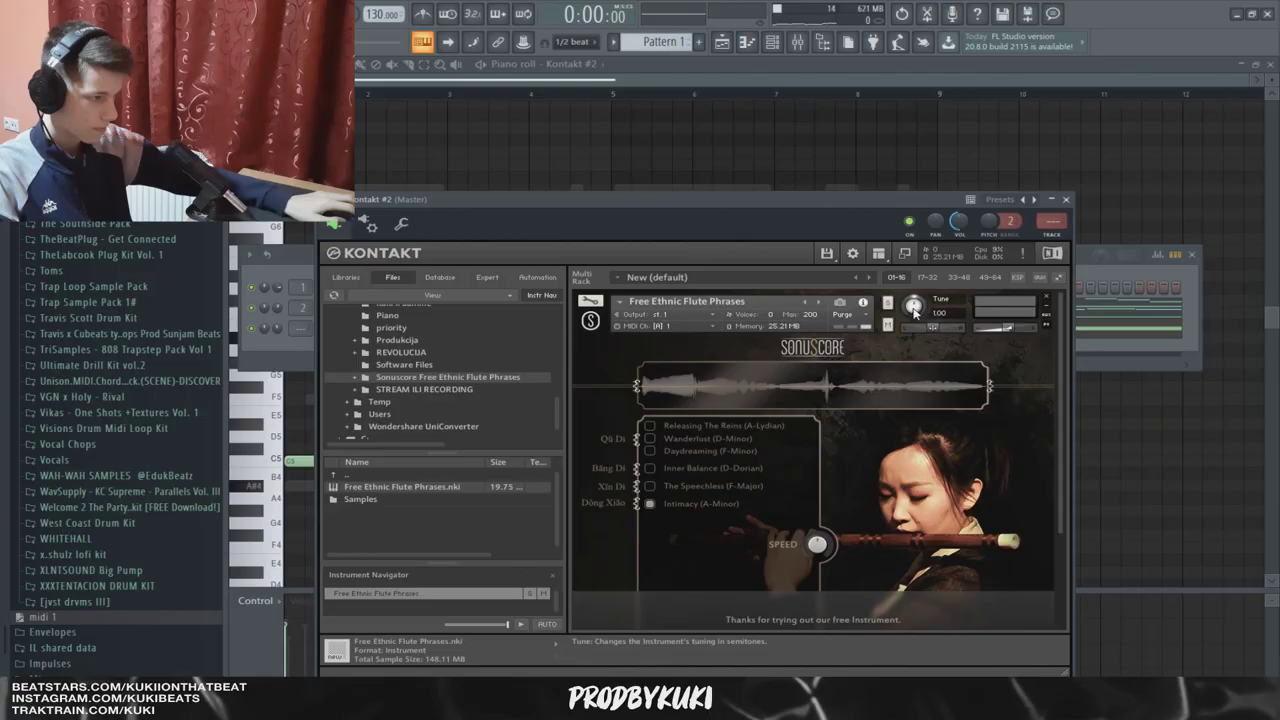
Play back the C5 flute note and add a four-bar E5 note across bars 5 to 8 of the Kontakt #2 piano roll.
click(703, 137)
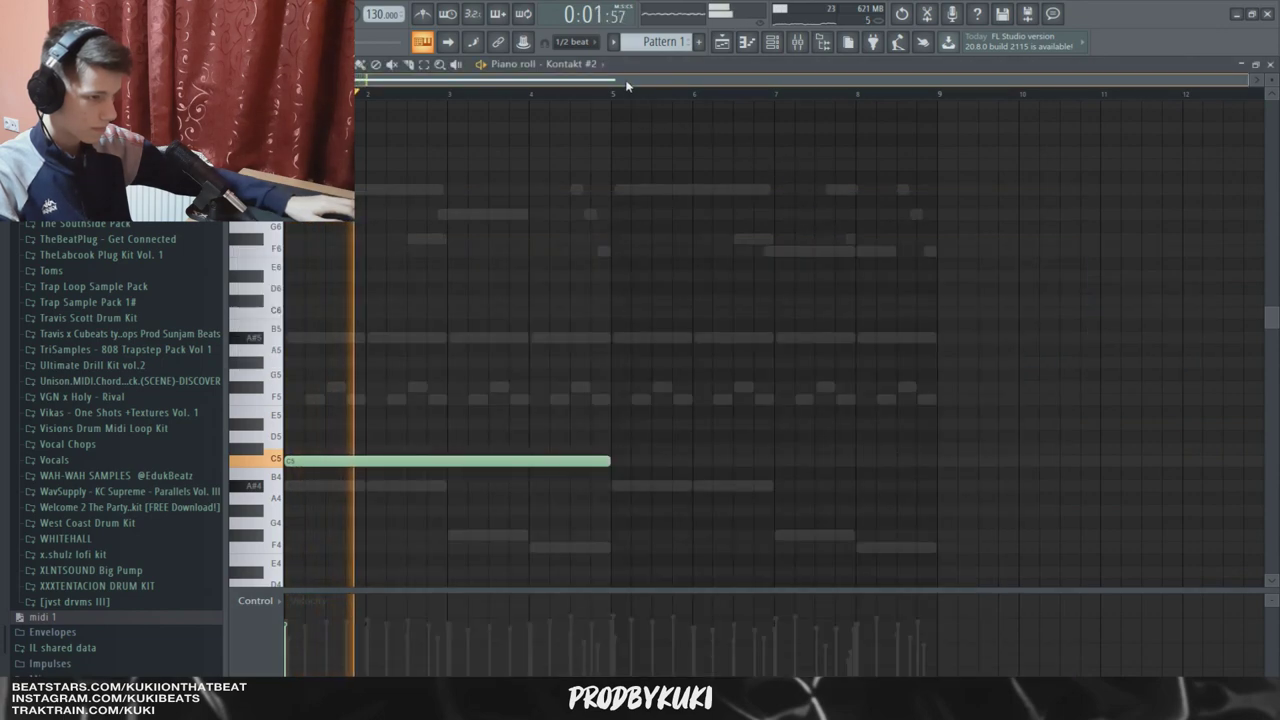
scroll(612, 225, down, 2)
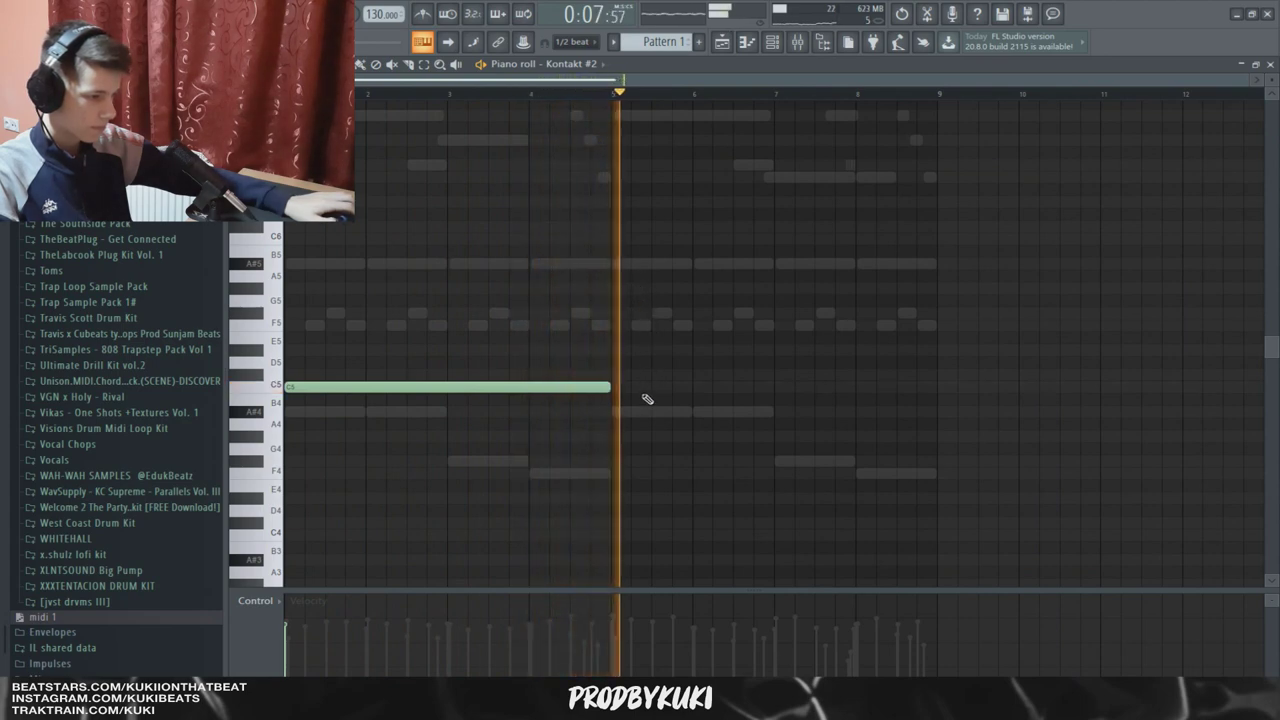
key(space)
click(612, 372)
drag(612, 372, 654, 332)
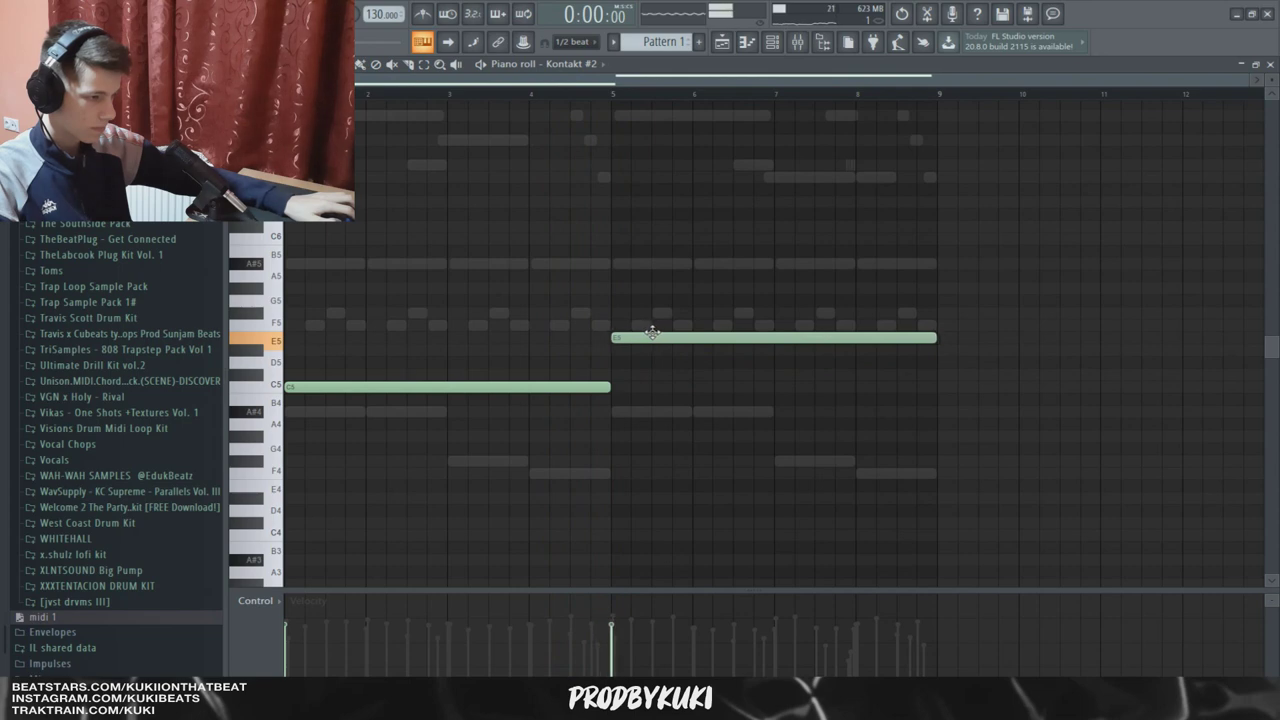
Play back the flute part from bar 5 and listen to the whole pattern against the guitar melody.
click(614, 96)
key(space)
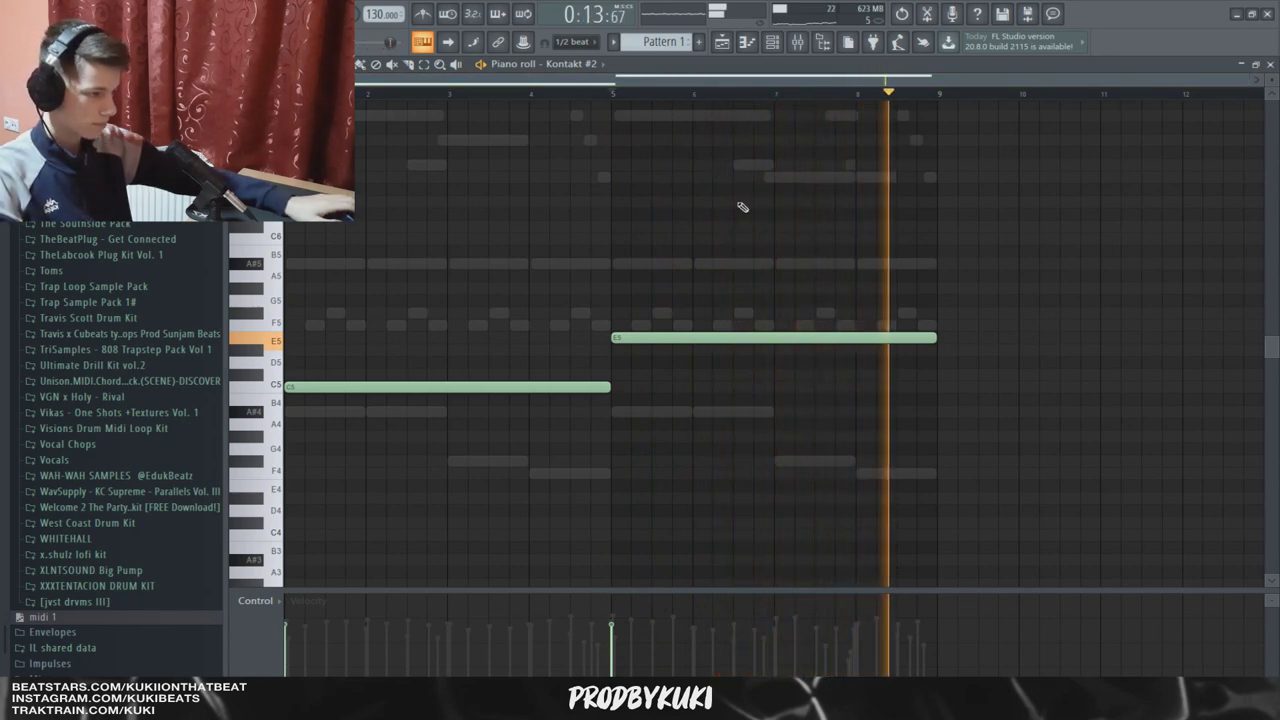
key(space)
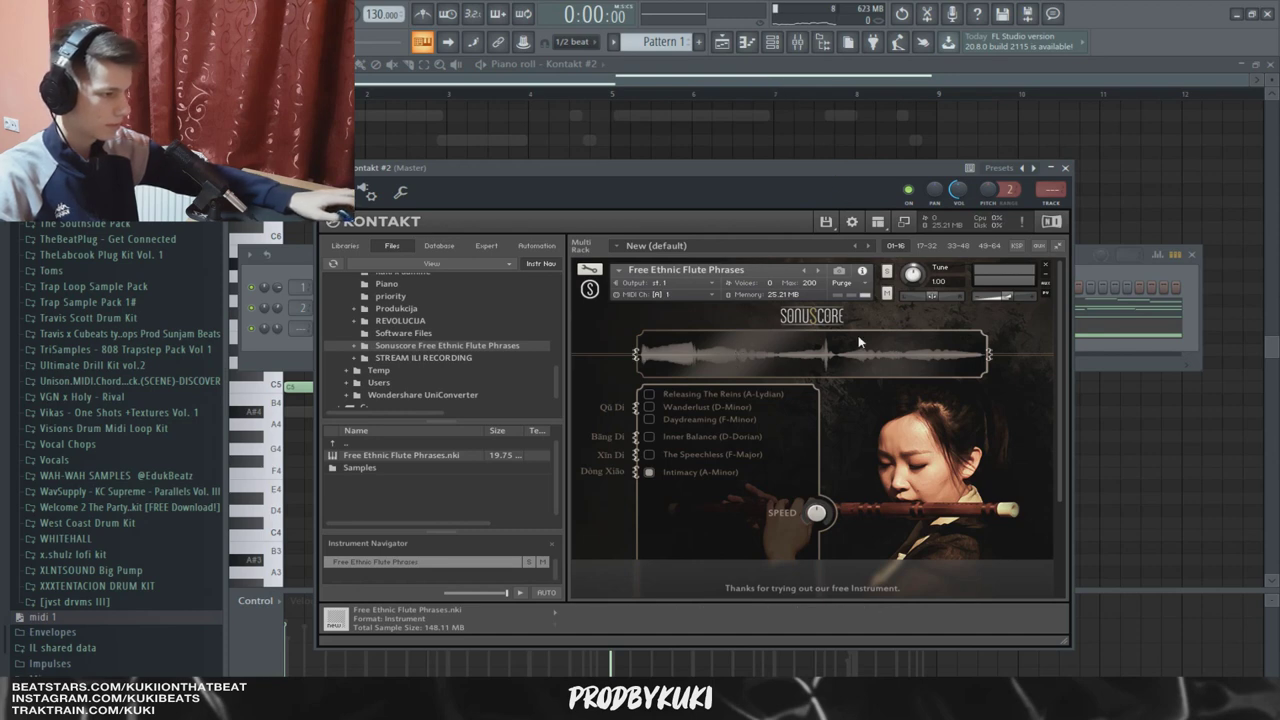
click(747, 42)
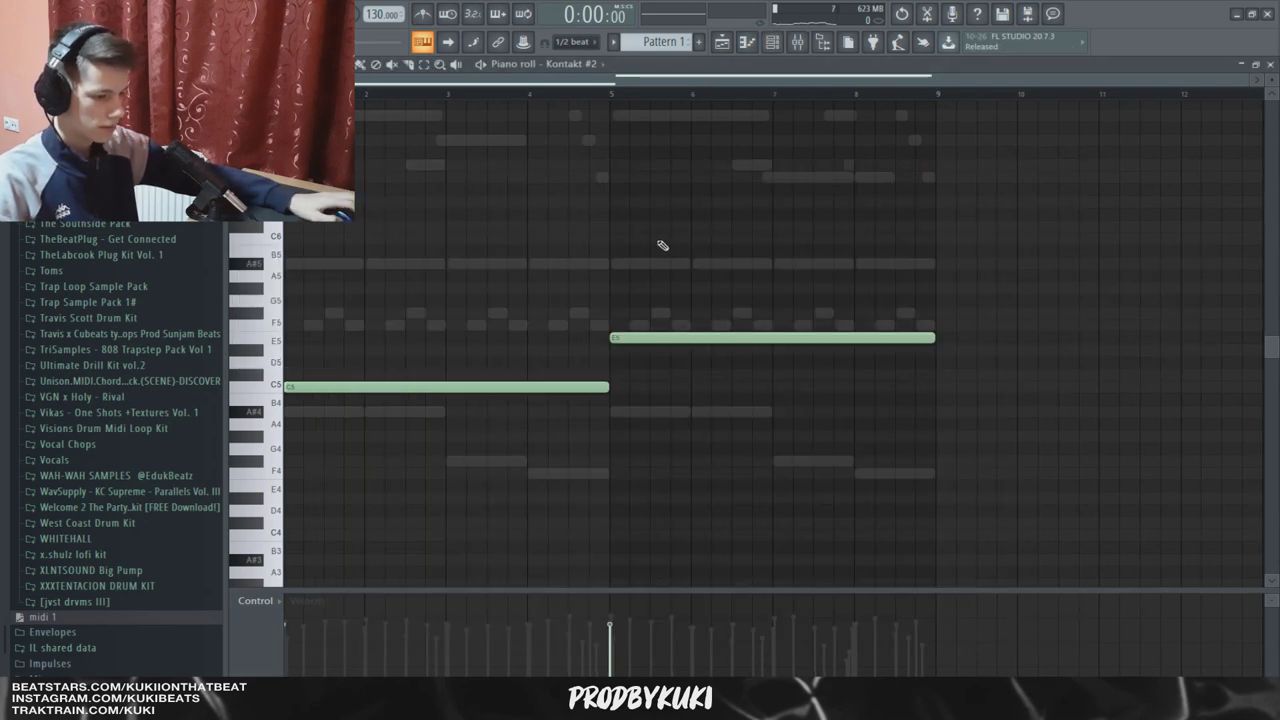
scroll(675, 225, down, 1)
key(space)
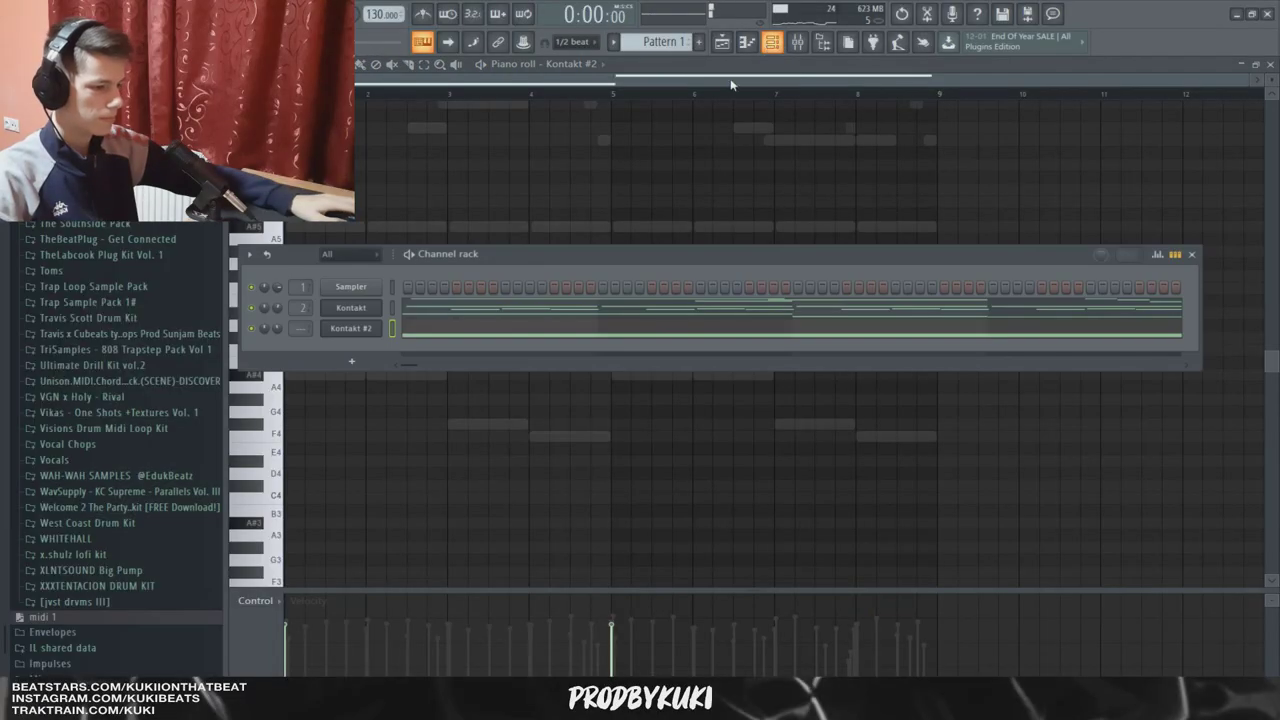
Route Kontakt #2 to mixer track 3 and slightly lower that track's volume.
click(369, 333)
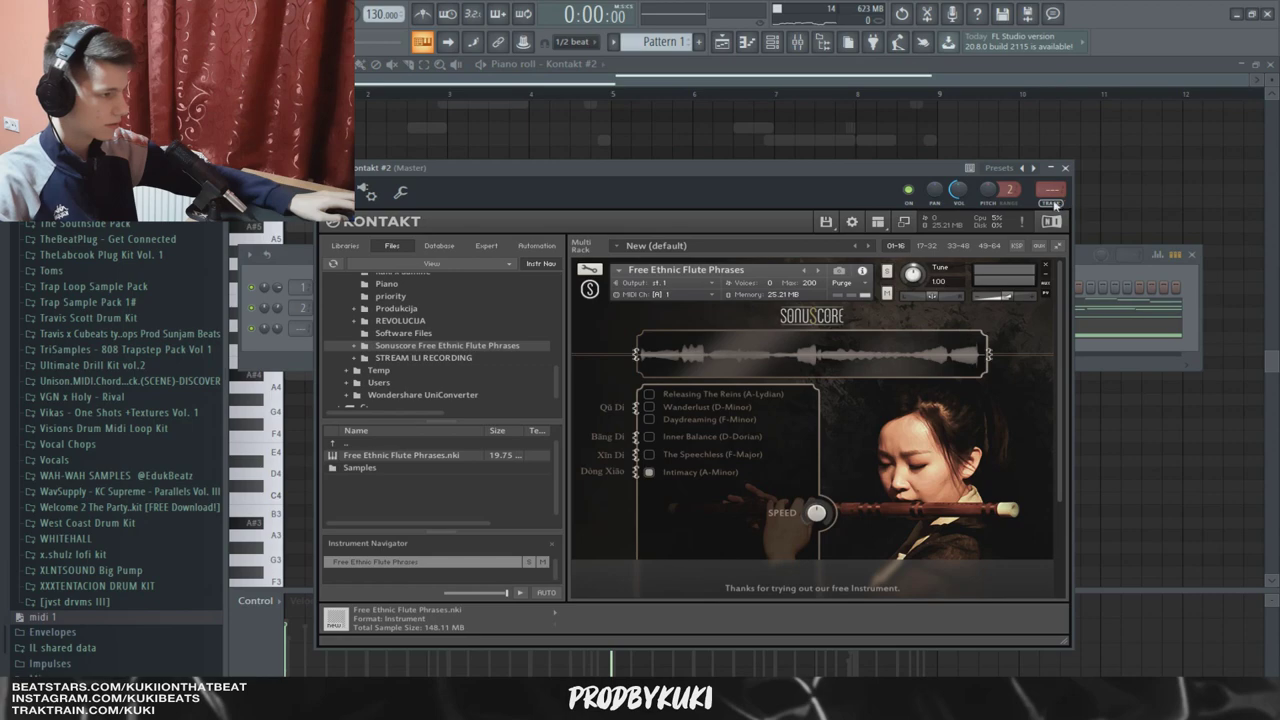
click(1052, 203)
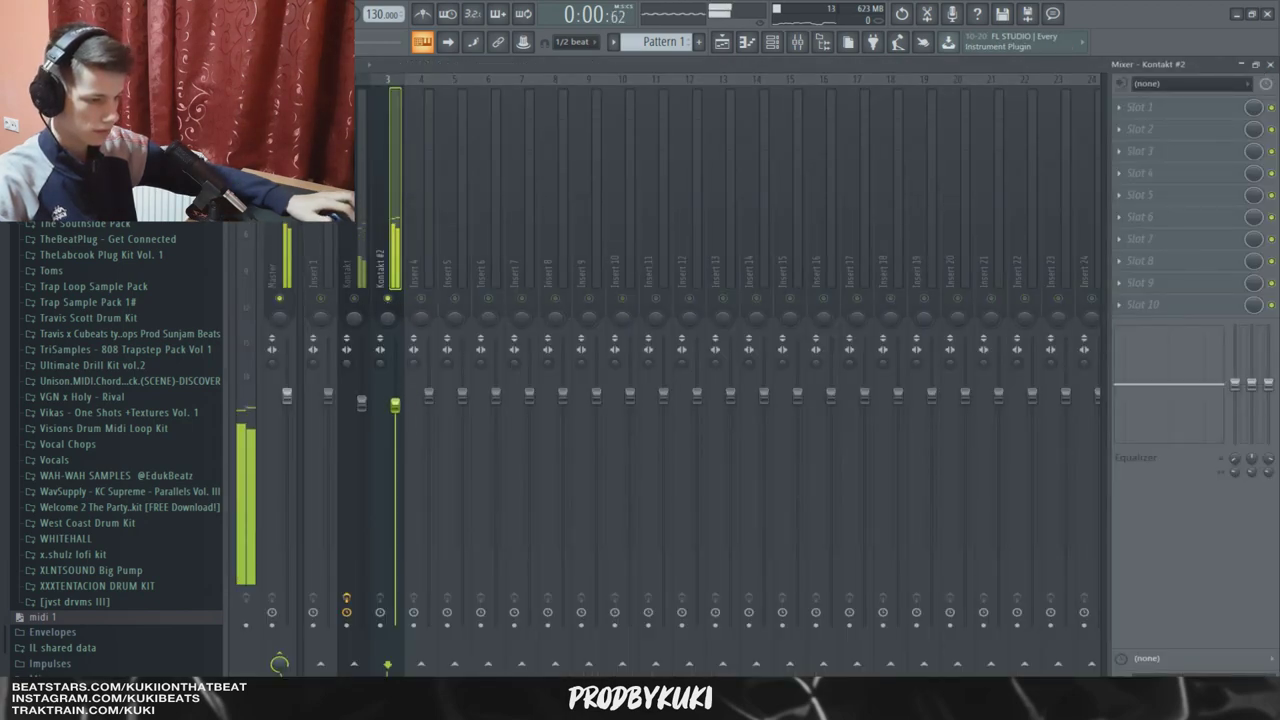
drag(395, 404, 395, 414)
key(space)
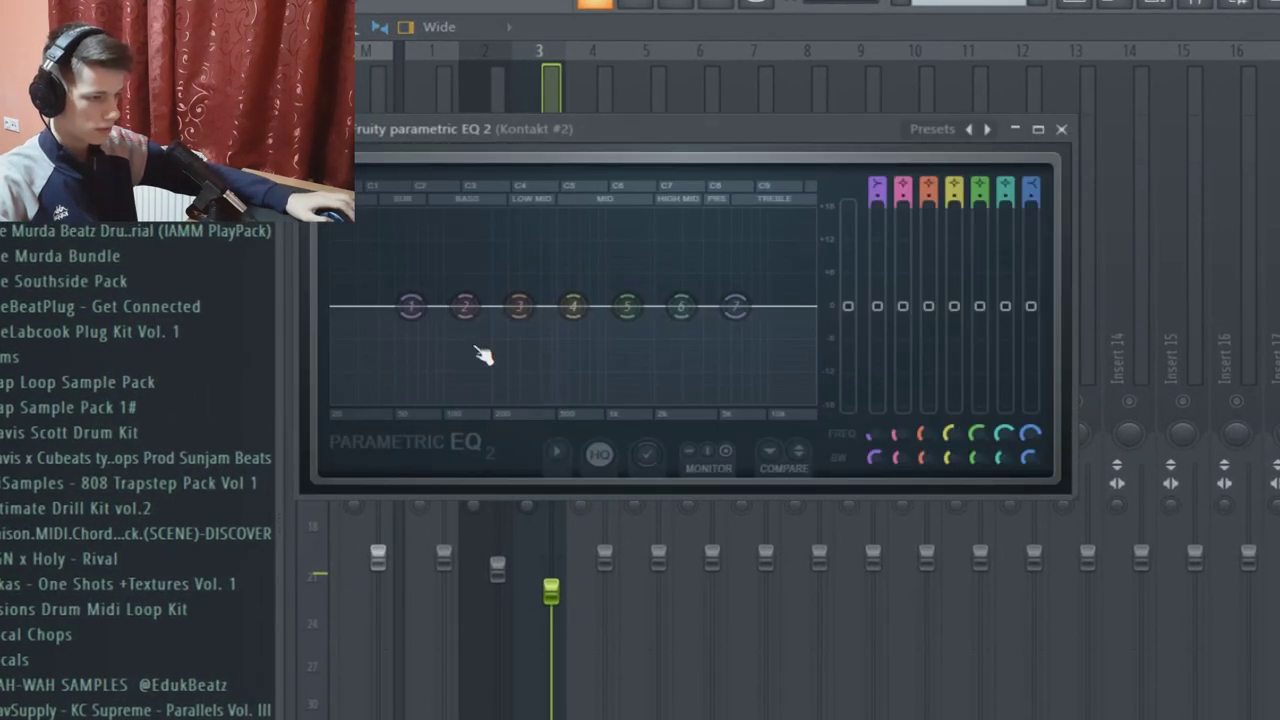
In Fruity Parametric EQ 2 on the Kontakt #2 track, cut the lows around 100 Hz with band 1 and roll off the extreme highs with band 7.
right_click(411, 305)
mouse_move(451, 384)
click(548, 430)
key(space)
drag(411, 306, 461, 405)
drag(738, 342, 818, 398)
scroll(818, 398, down, 4)
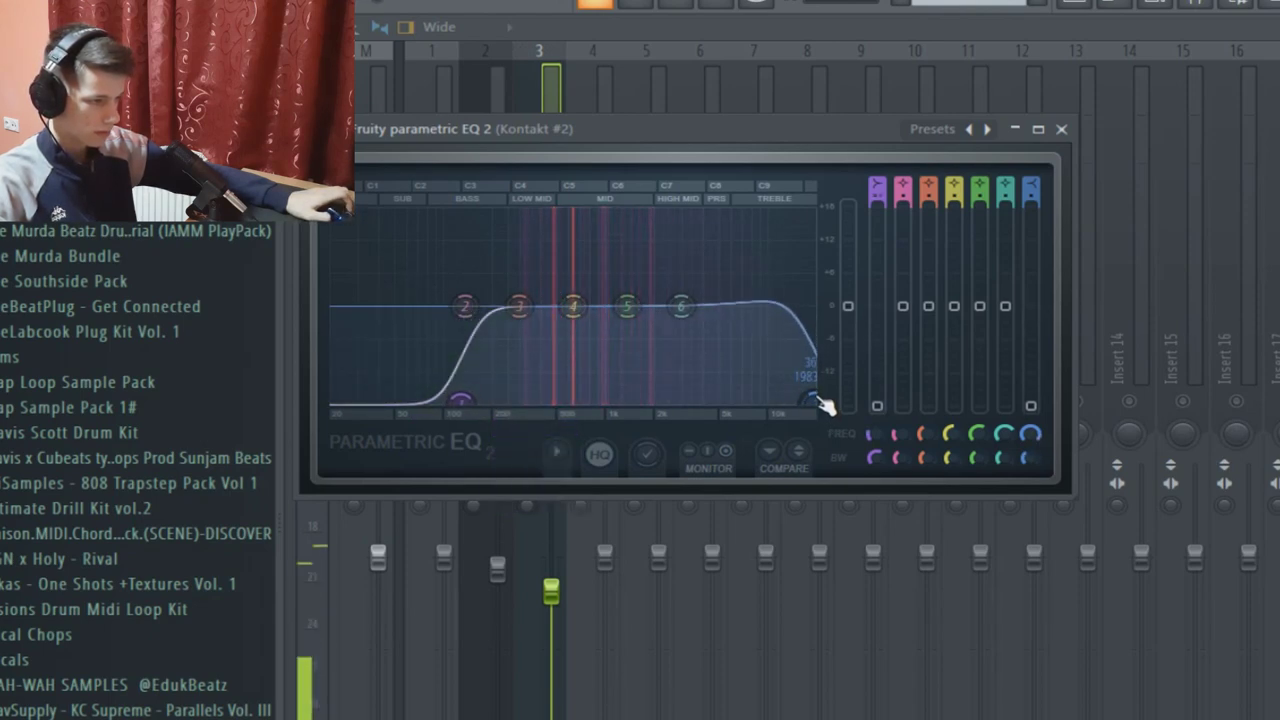
scroll(807, 404, up, 3)
drag(812, 401, 798, 400)
click(1061, 129)
Load ValhallaVintageVerb into the second effect slot of the Kontakt #2 track with the Thin Plate preset and a 29.2 % mix.
click(1178, 128)
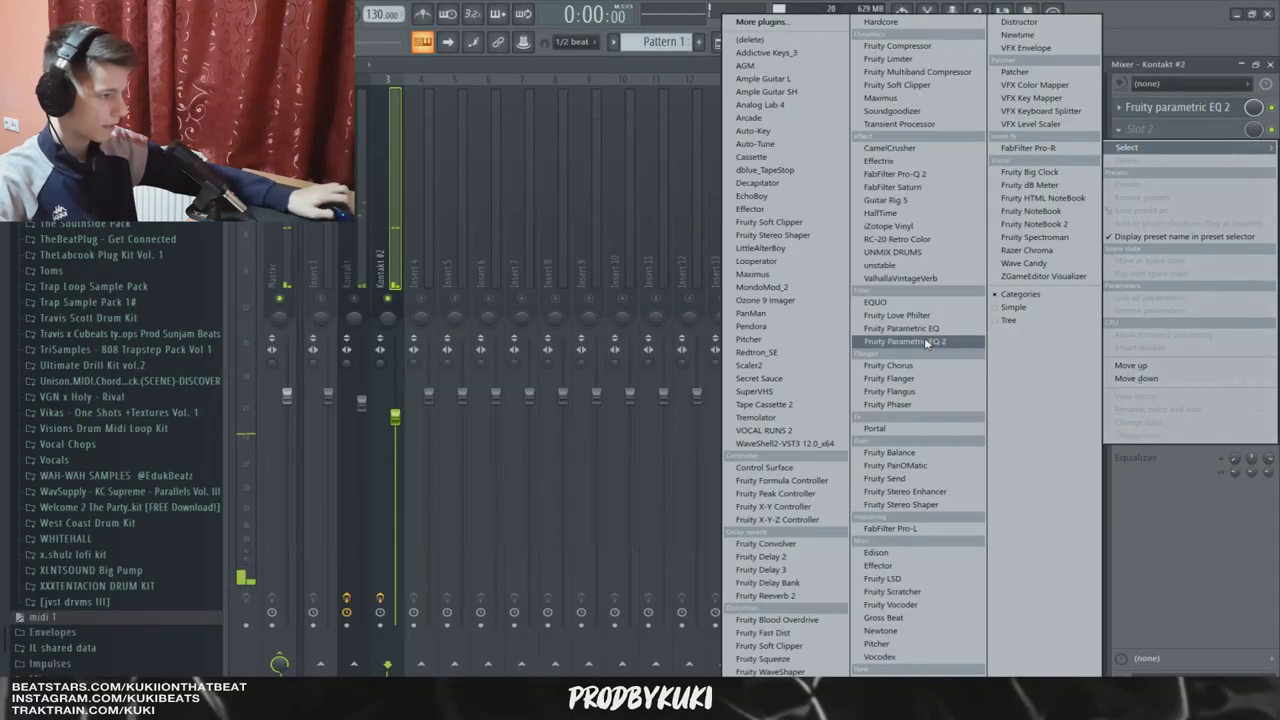
click(912, 284)
click(830, 393)
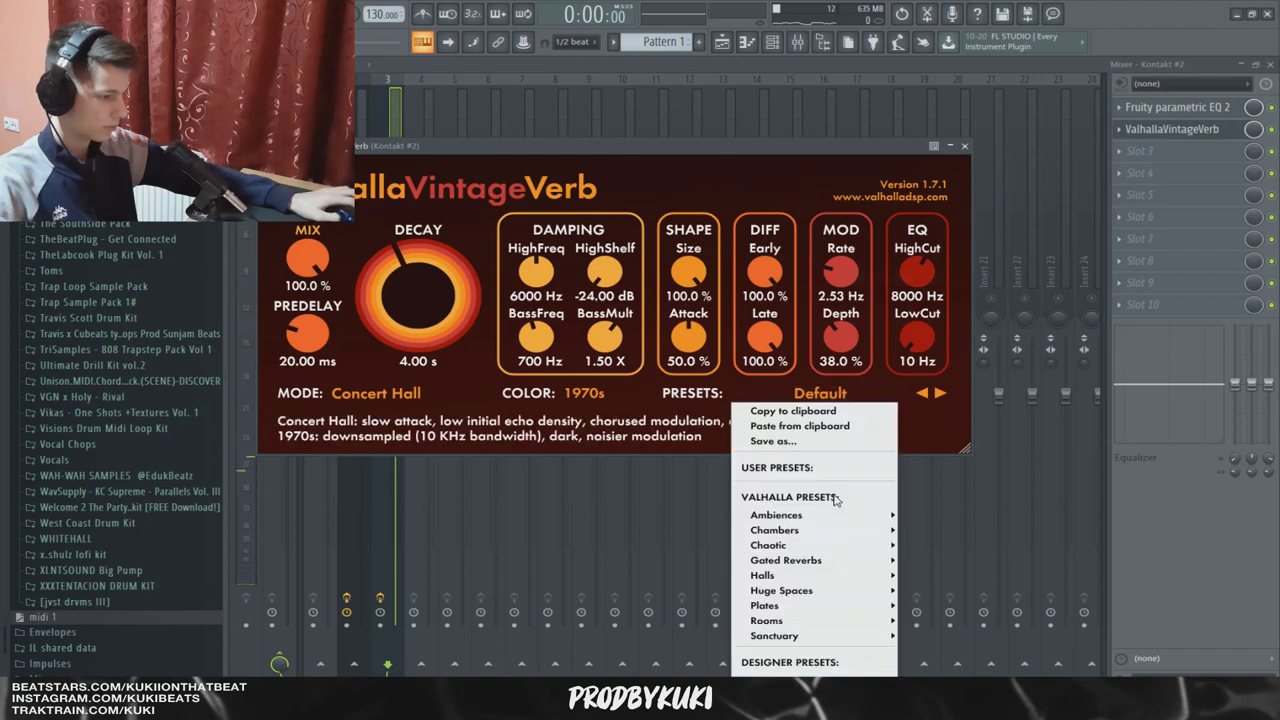
mouse_move(797, 592)
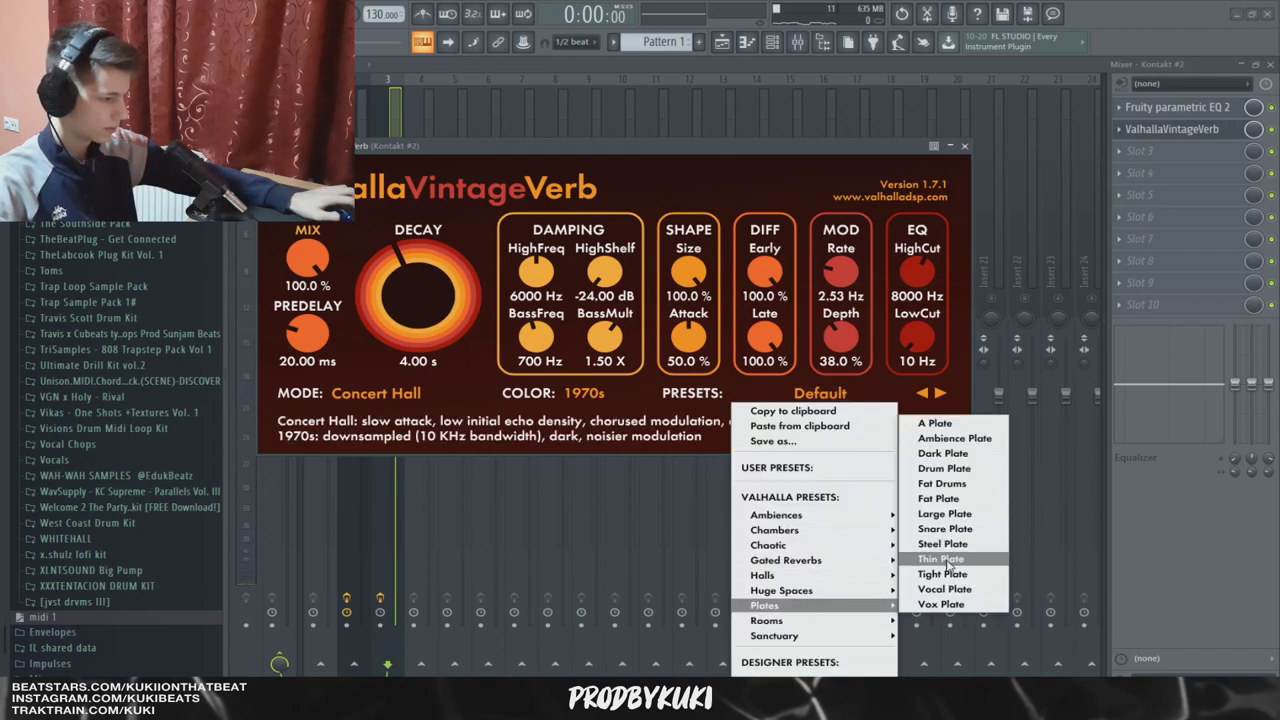
click(941, 558)
drag(307, 262, 307, 265)
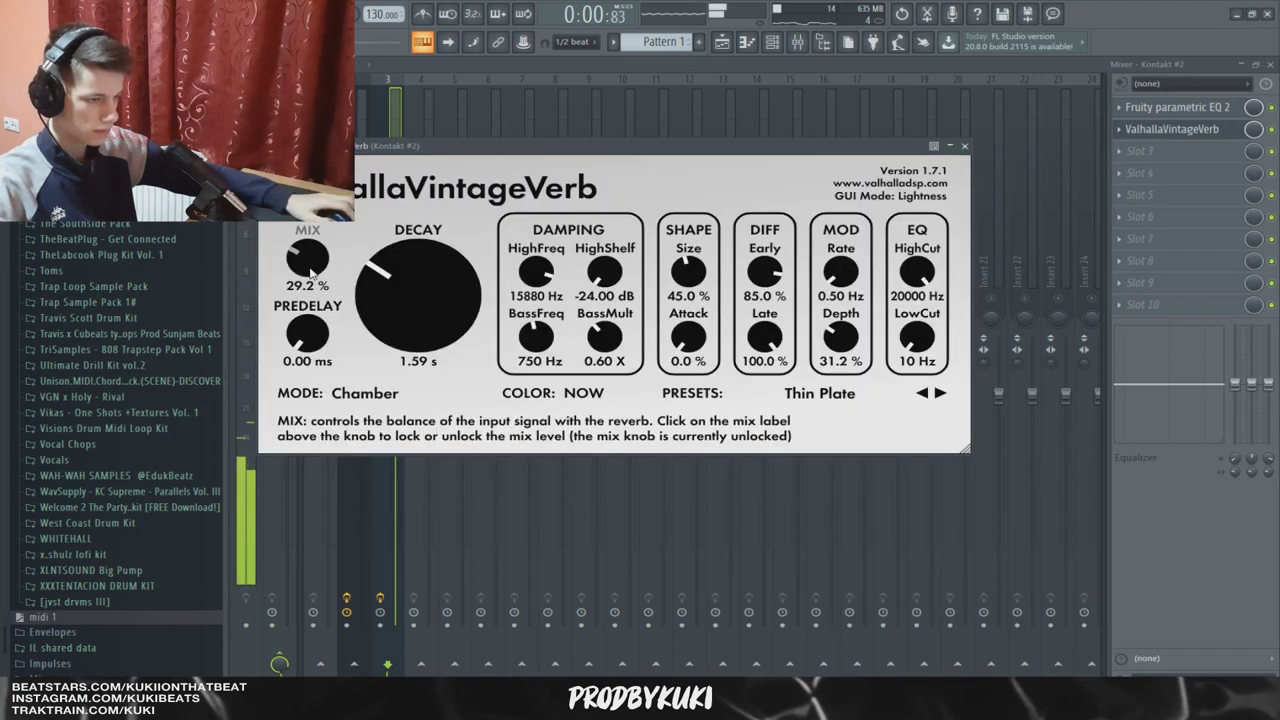
click(964, 146)
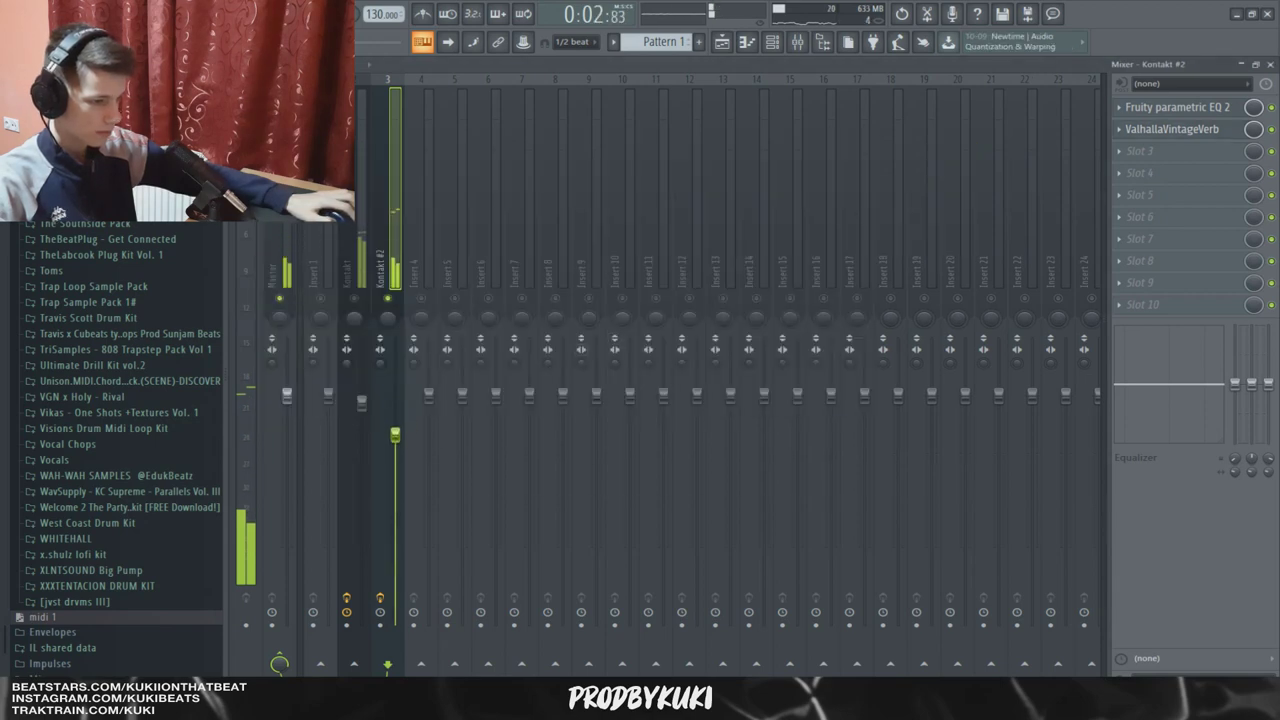
Balance the two instruments during playback by lowering the Kontakt #2 fader and raising the Kontakt fader, soloing the Kontakt track to compare.
key(space)
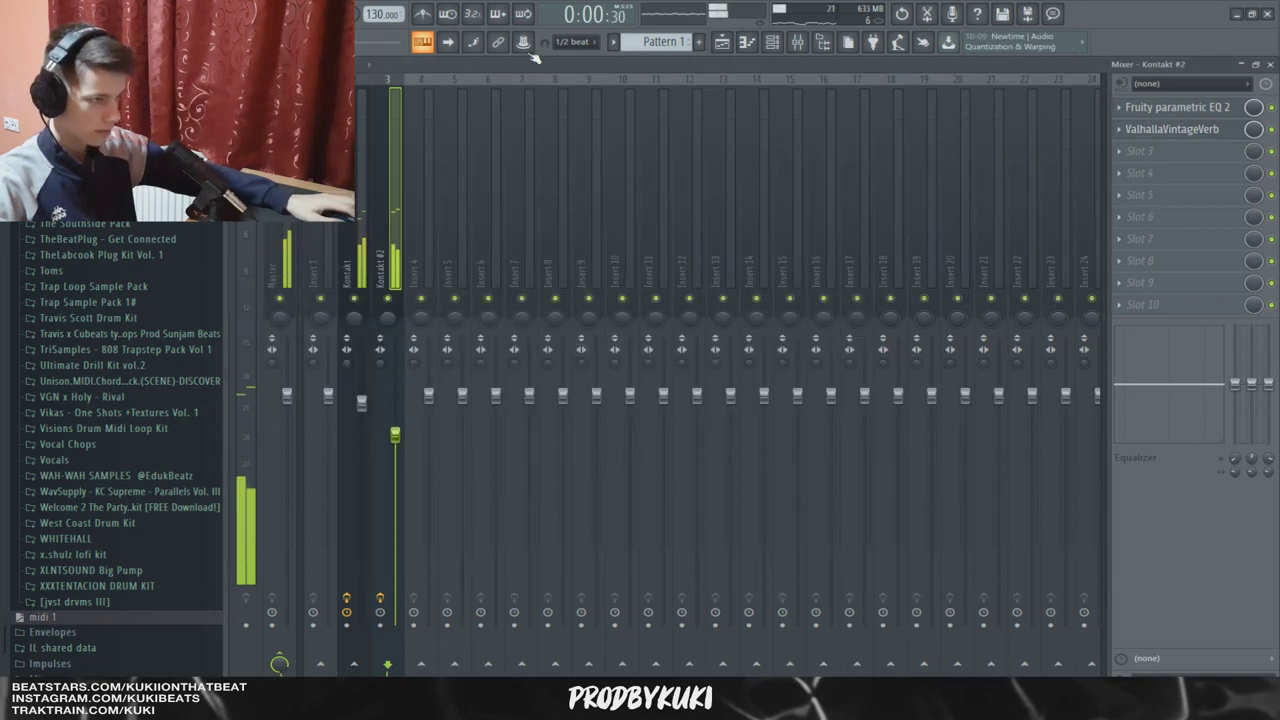
click(772, 41)
drag(395, 450, 395, 457)
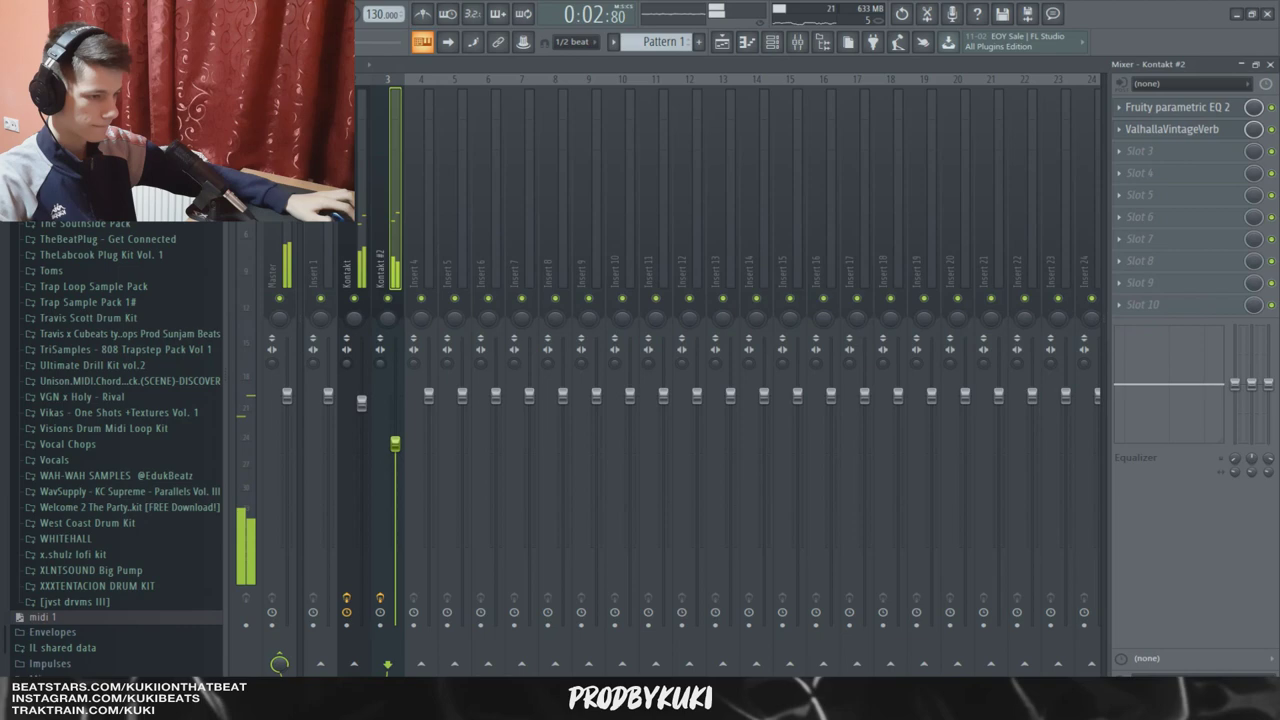
click(354, 285)
right_click(355, 298)
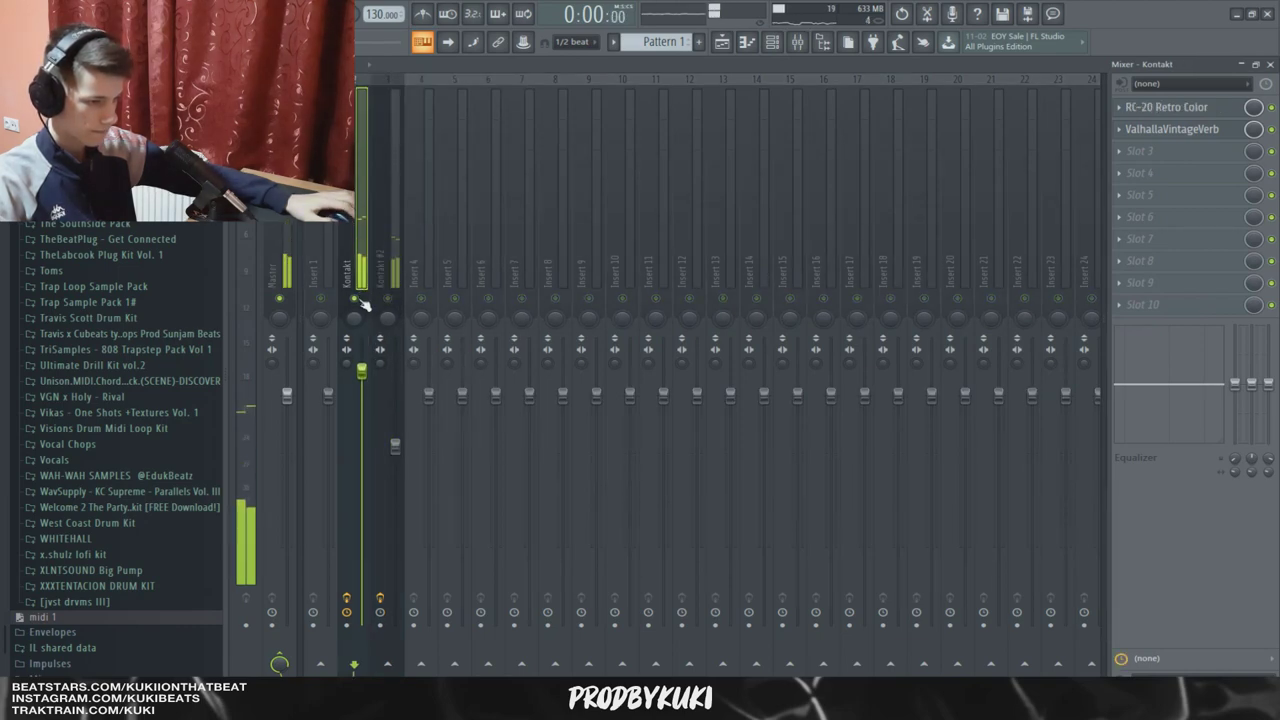
right_click(354, 298)
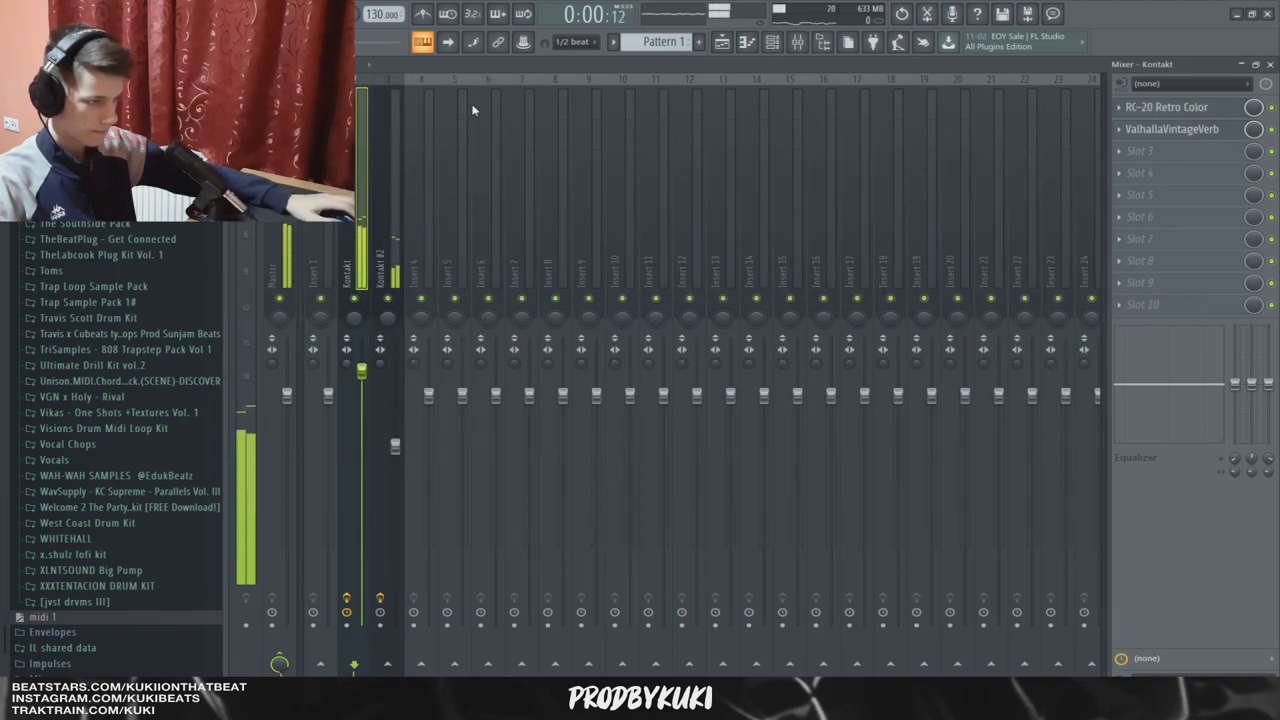
click(397, 447)
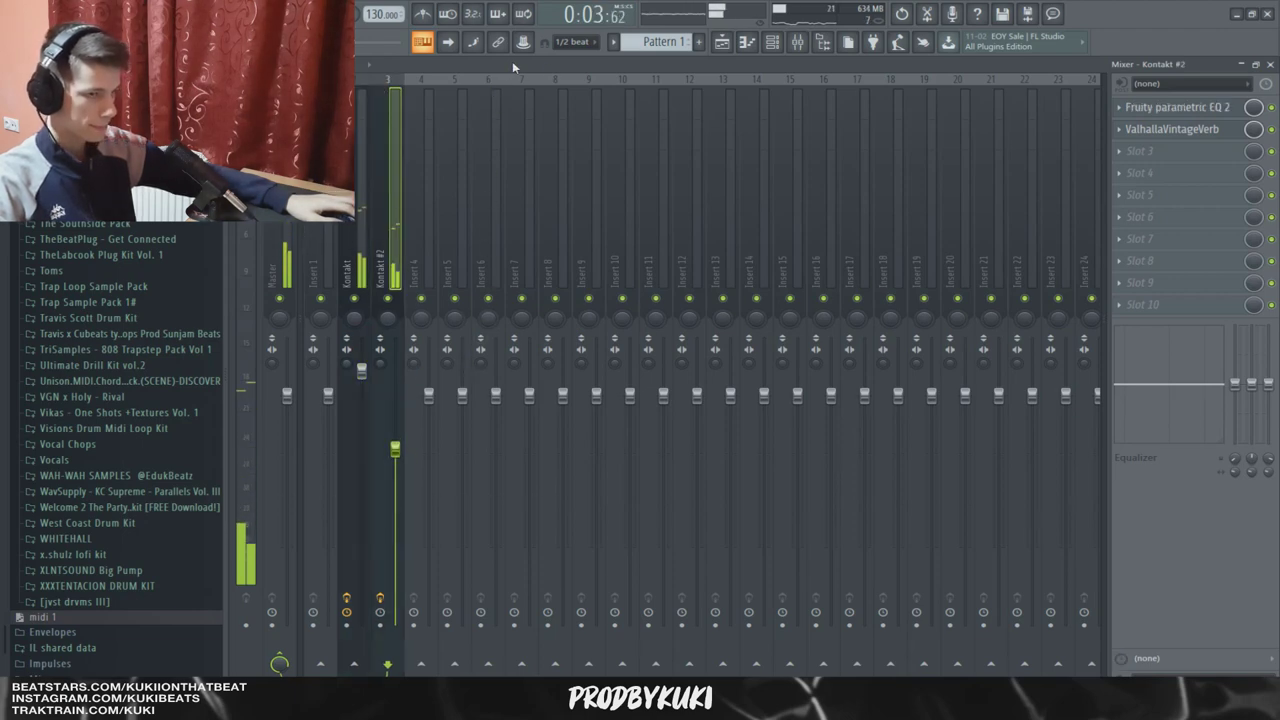
Add an Omnisphere_4 channel to the channel rack and open the directory choice in its patch browser.
click(772, 46)
drag(547, 258, 542, 224)
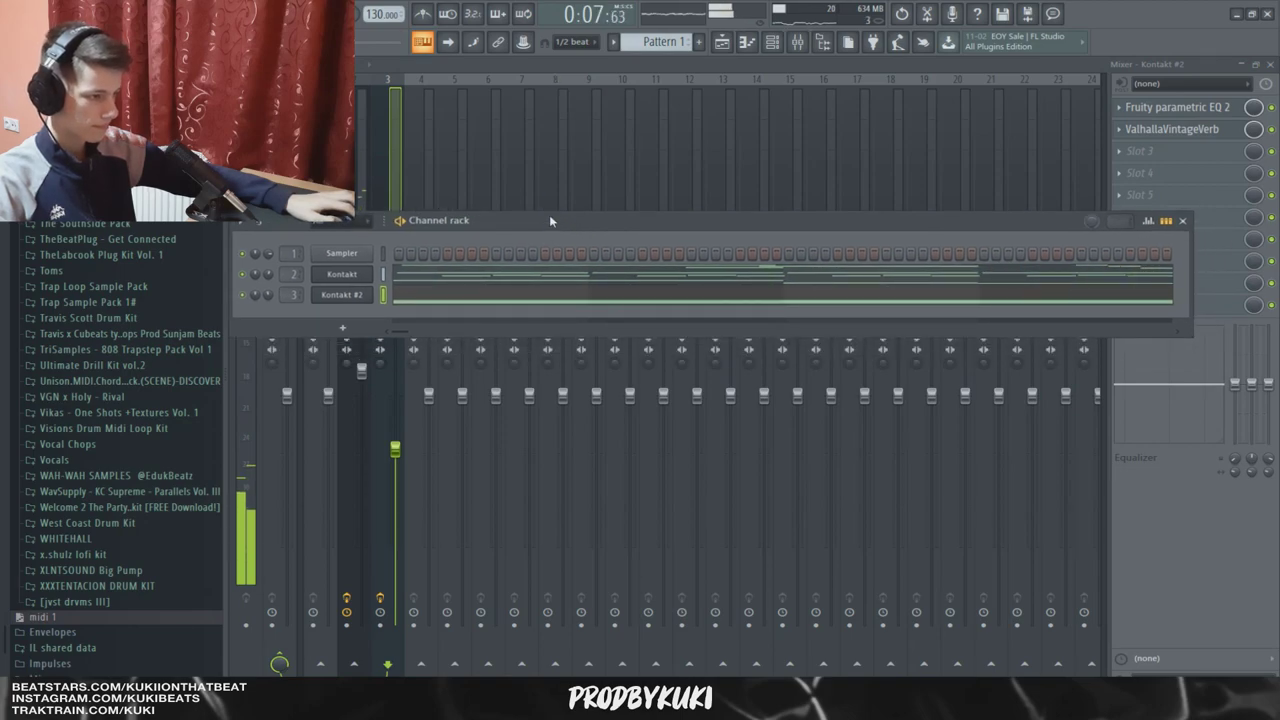
key(space)
click(342, 327)
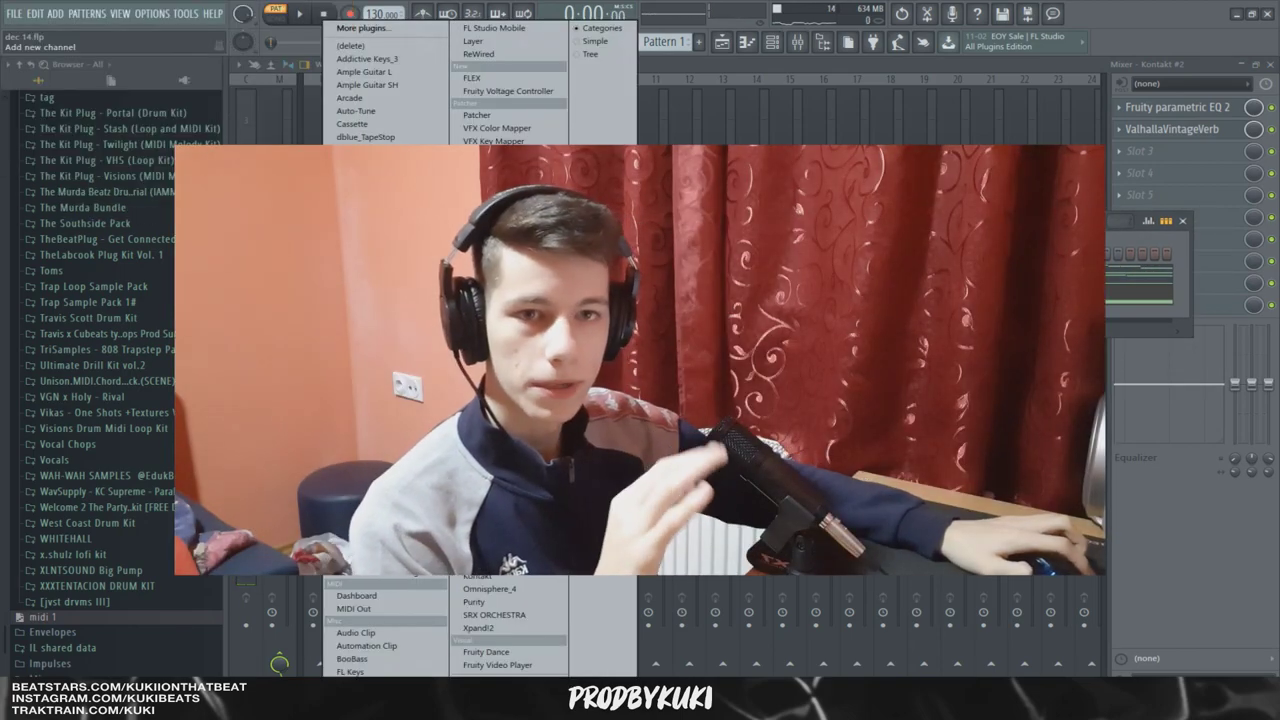
click(540, 588)
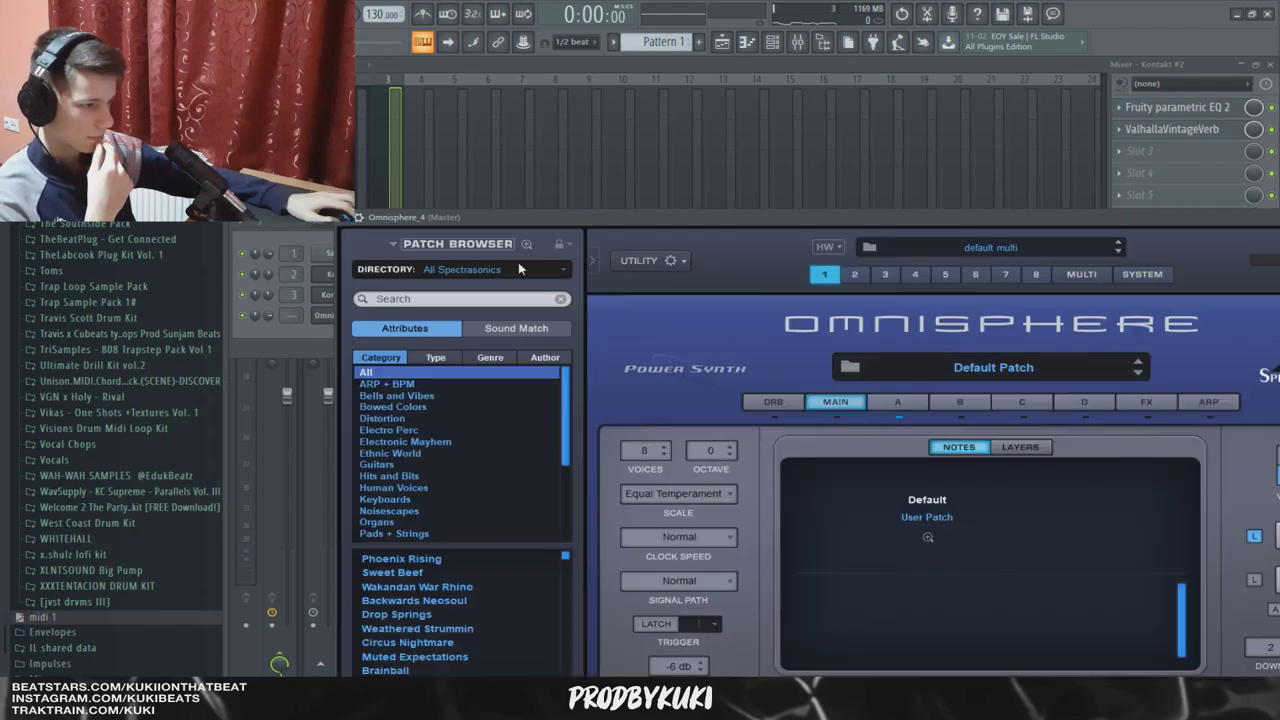
click(518, 264)
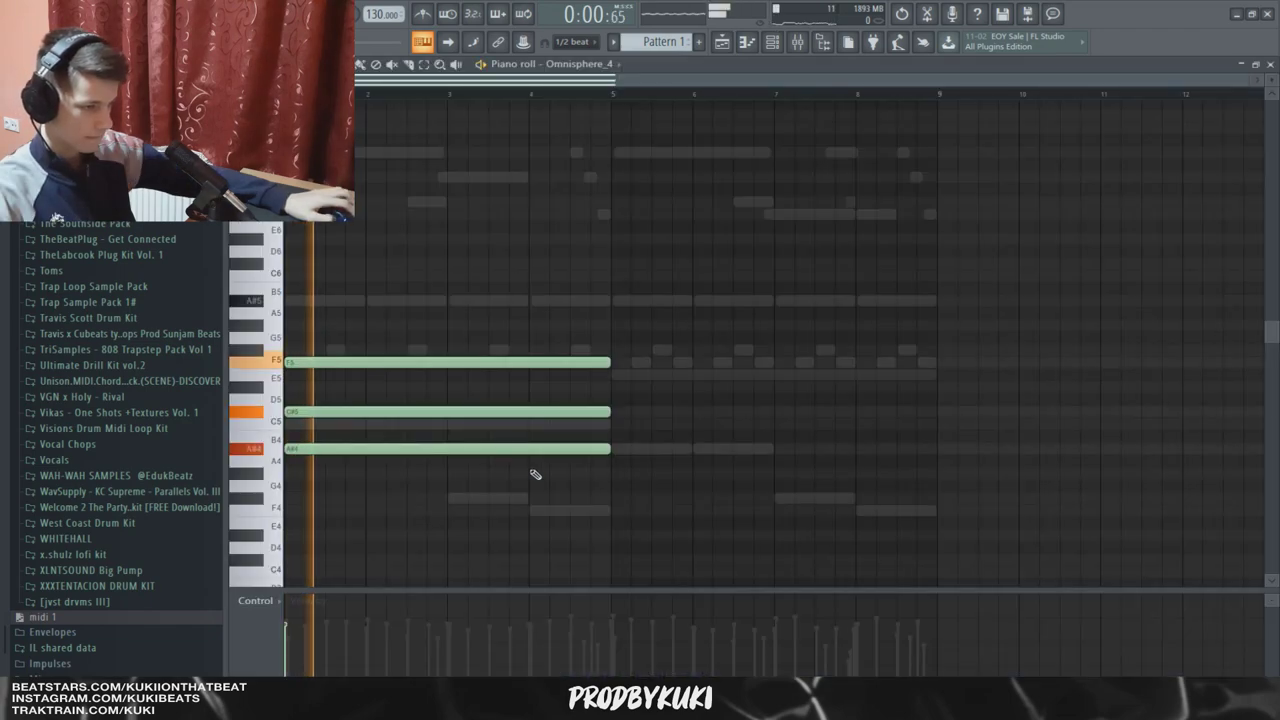
Shorten the A#4, C#5 and F5 chord to two bars and add one-bar root notes F#4 in bar 3 and F4 in bar 4.
drag(610, 362, 445, 366)
key(space)
click(452, 498)
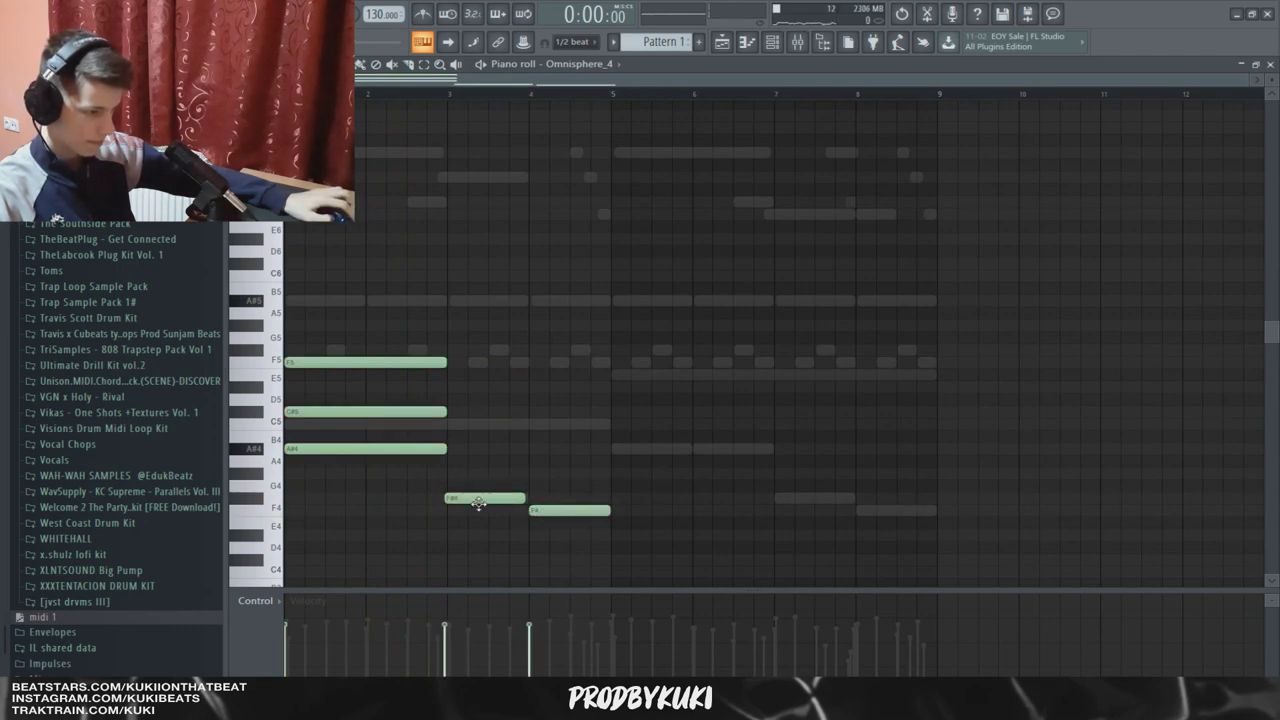
Change the piano roll snap, stack A#4 and C#5 over F#4 and G#4 and C5 over F4, and play back the chords.
click(272, 64)
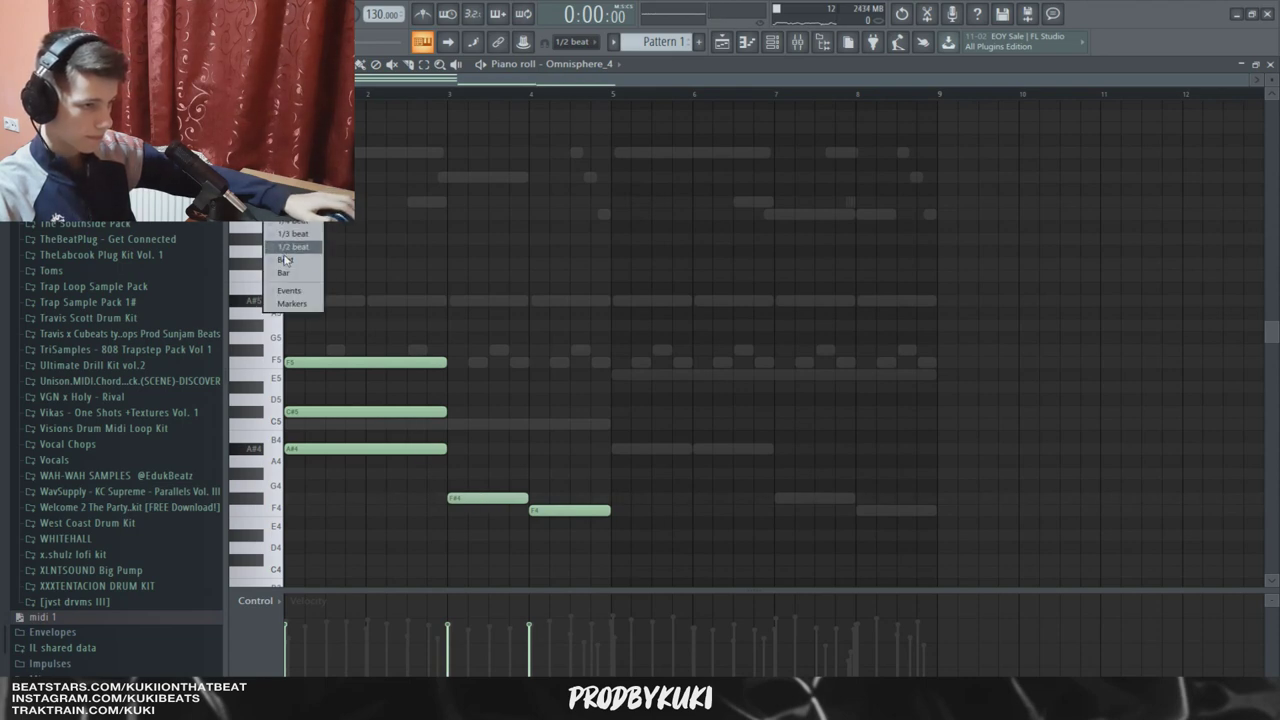
click(282, 250)
drag(480, 436, 474, 452)
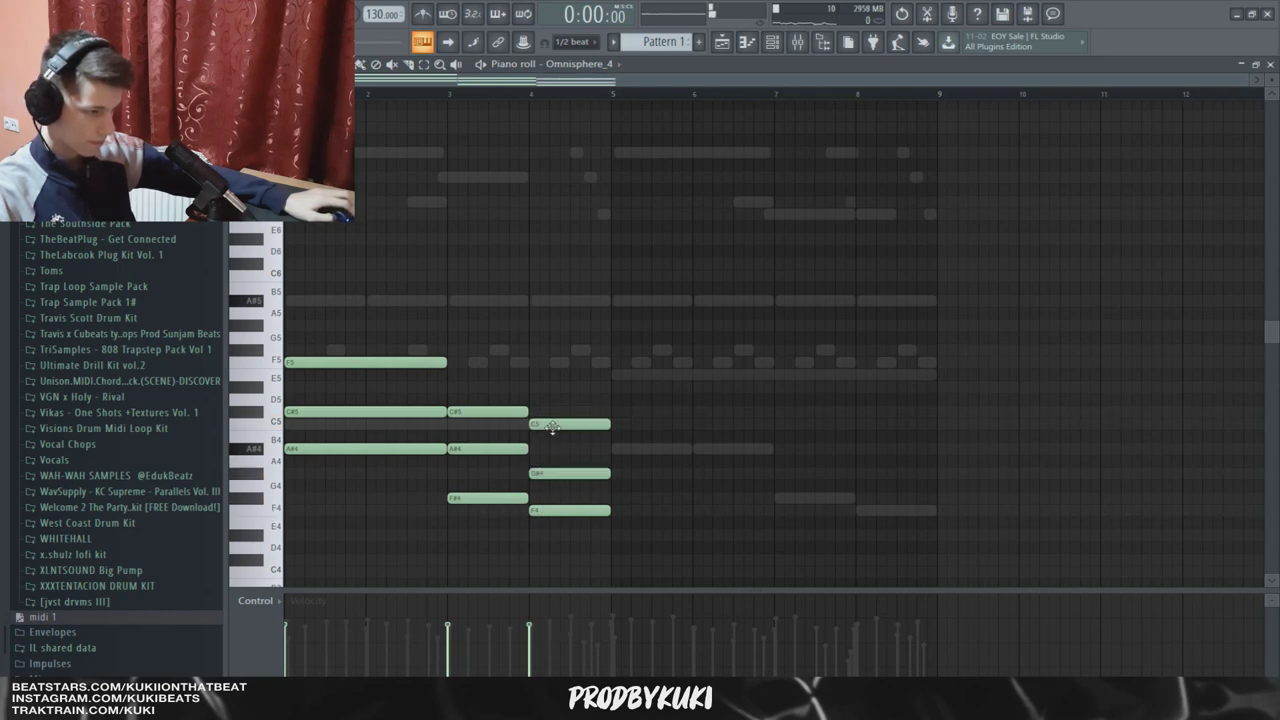
key(space)
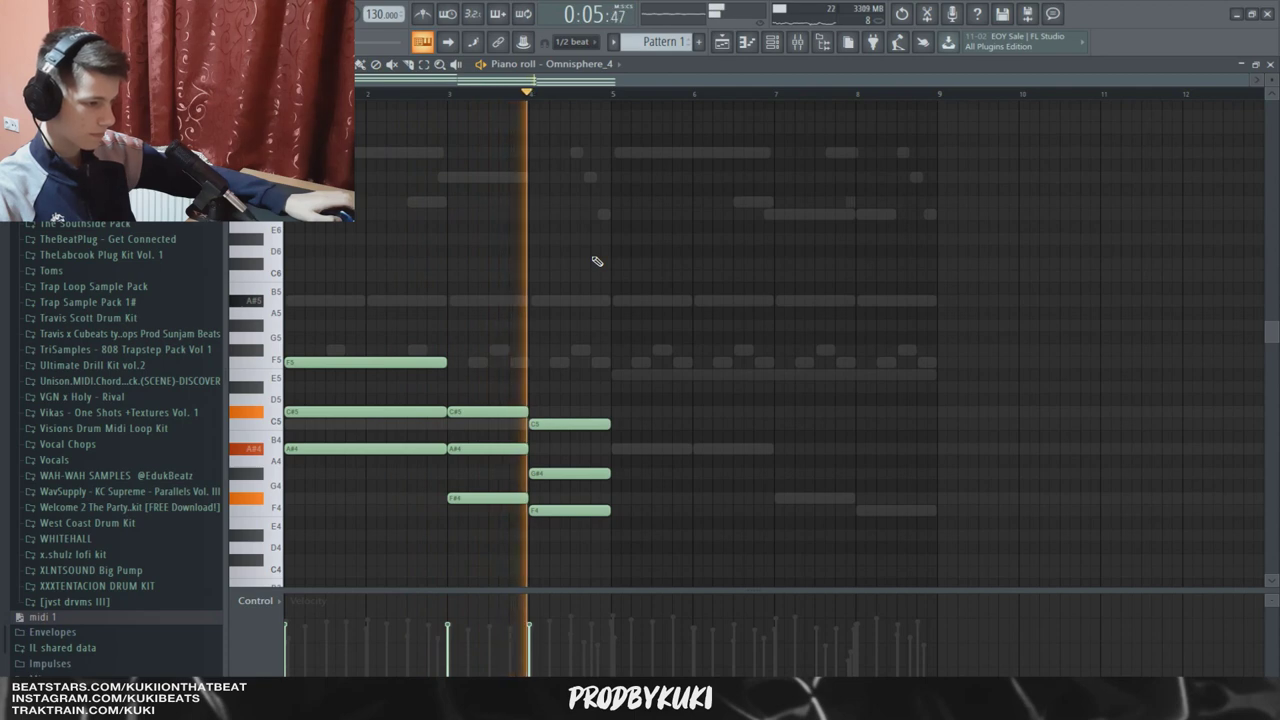
Repeat the four-bar Omnisphere_4 chord progression in bars 5 to 8, transpose all chords up one octave, and play them back.
key(ctrl+v)
key(ctrl+d)
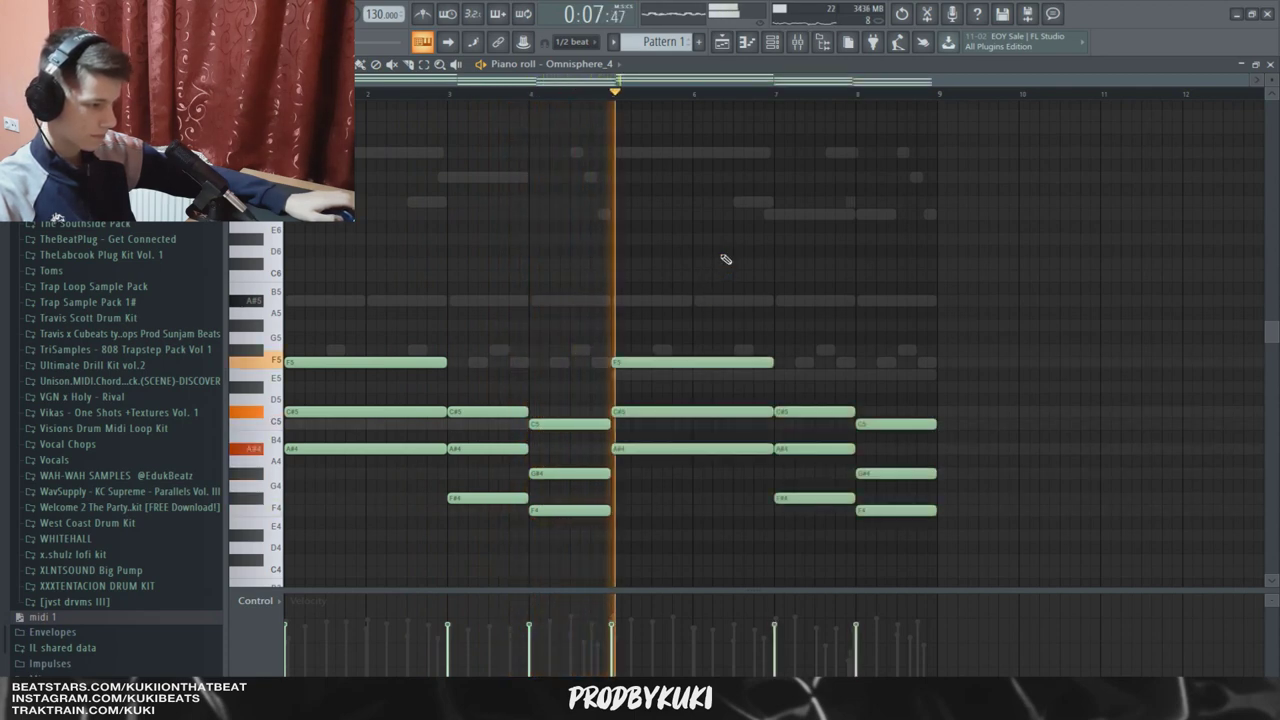
key(space)
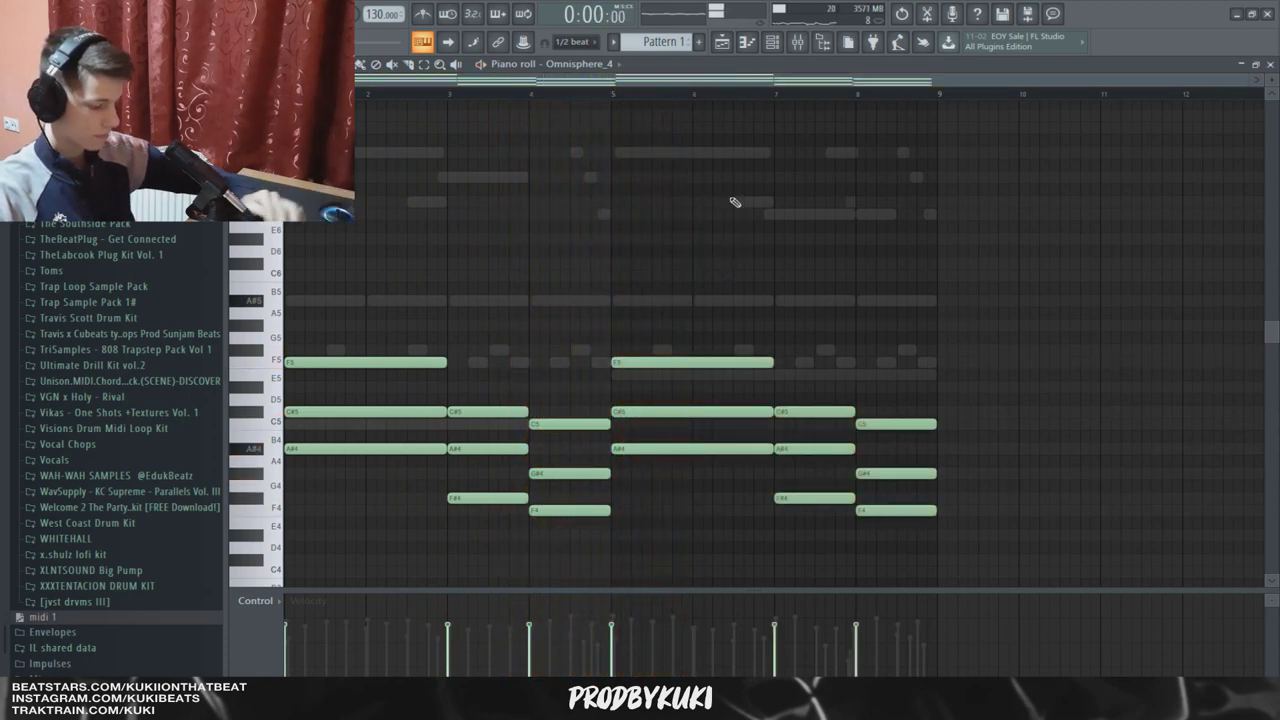
key(ctrl+Up)
key(space)
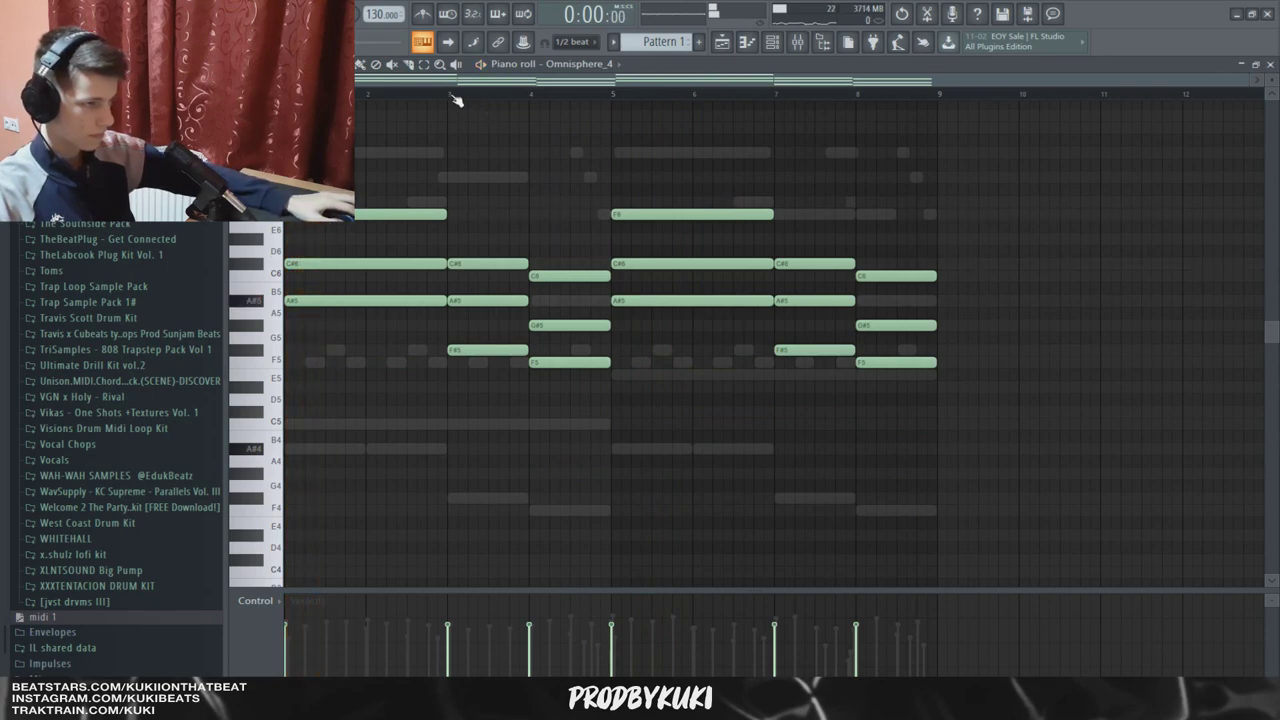
click(470, 95)
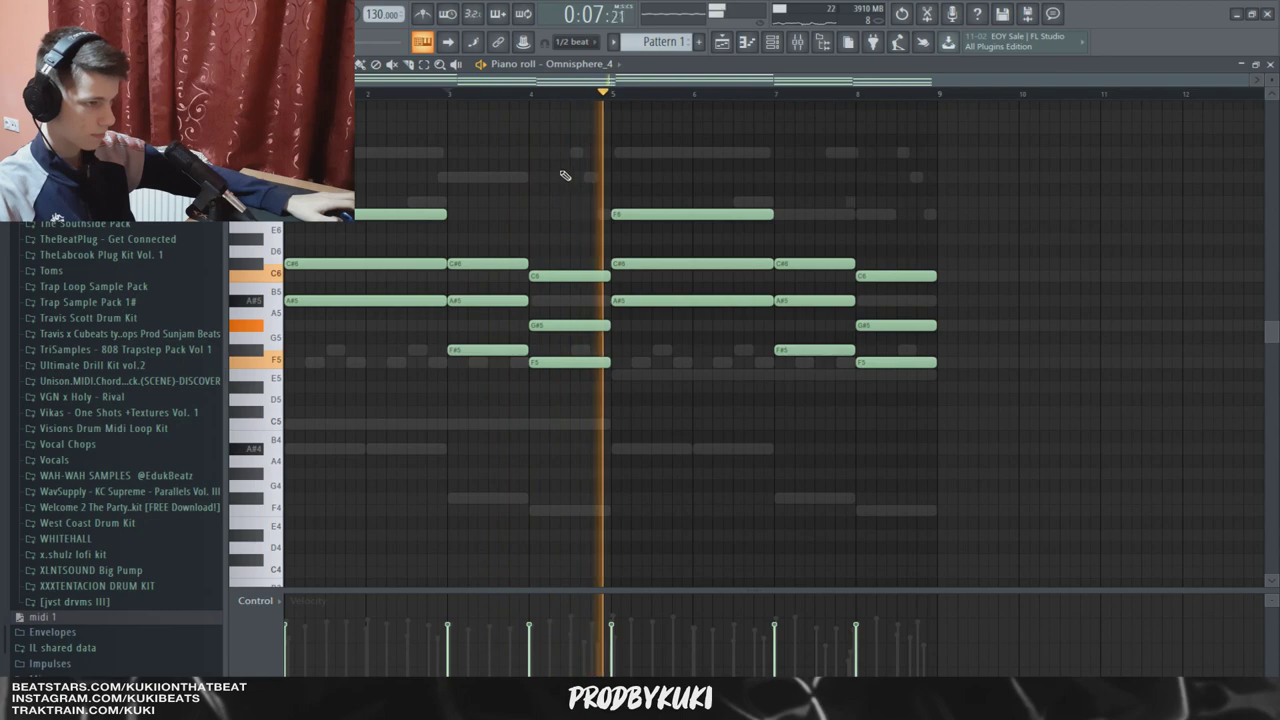
click(449, 92)
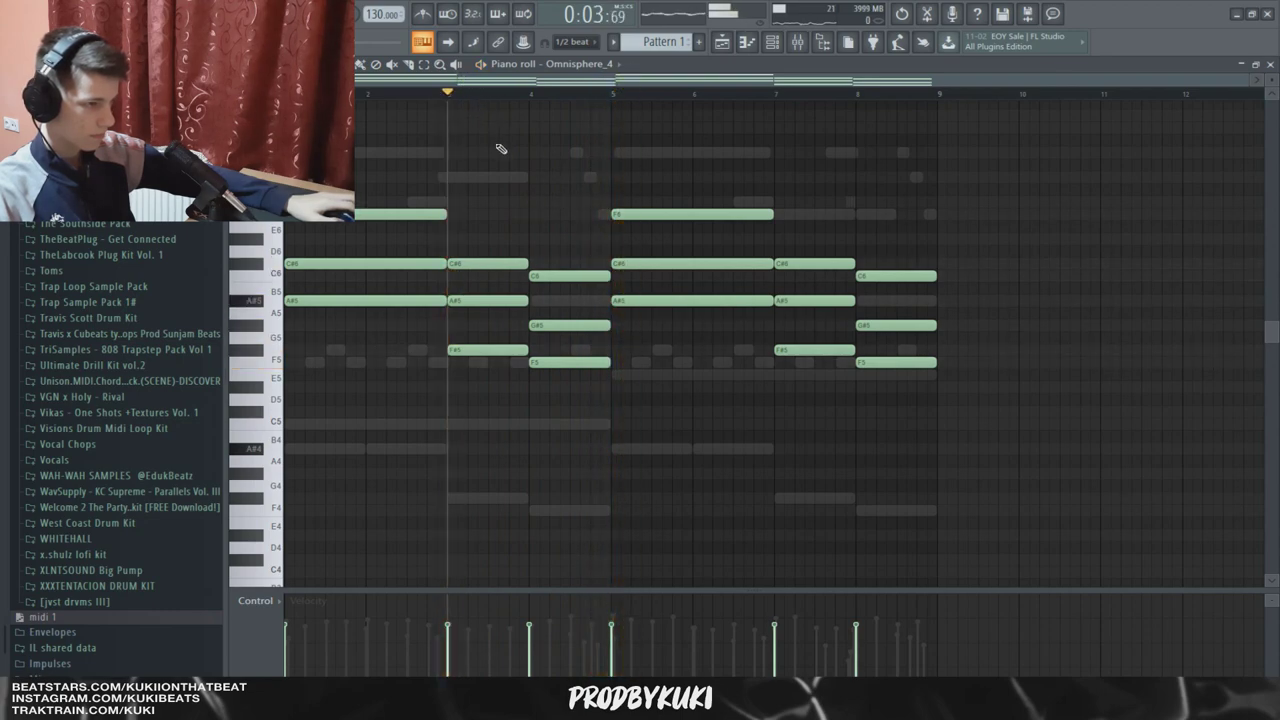
key(space)
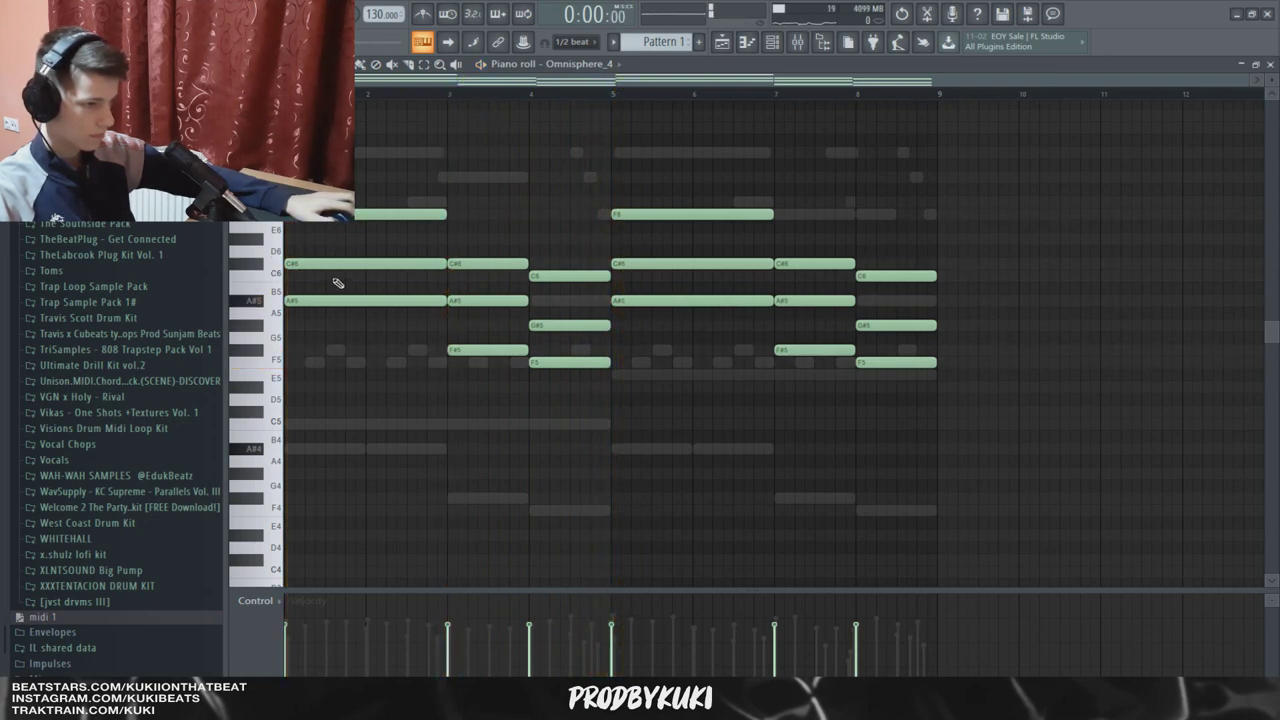
Copy the C#6, A#5 and G#5 chord notes in bars 1 to 4 one octave higher and play back the result.
scroll(492, 368, up, 1)
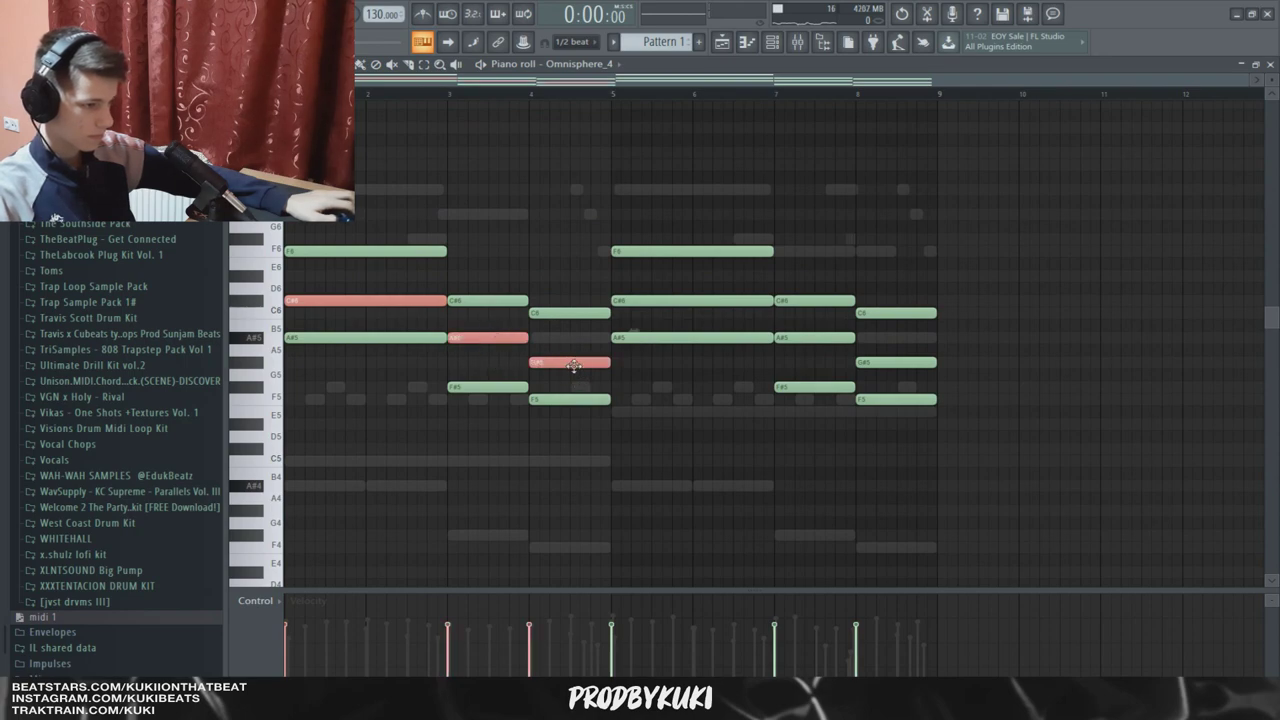
drag(573, 366, 573, 217)
key(space)
scroll(543, 269, up, 1)
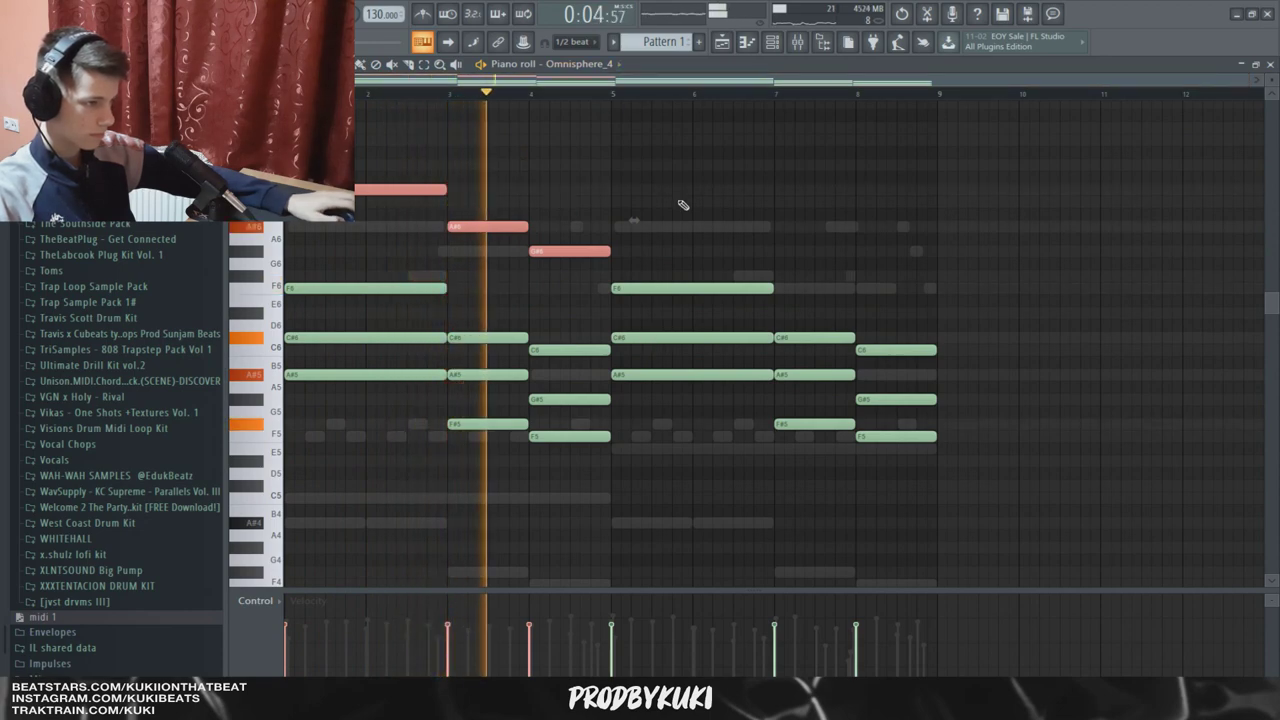
key(space)
Copy the C#6, A#5 and G#5 notes of the repeated chords in bars 5 to 8 one octave higher.
ctrl+click(725, 338)
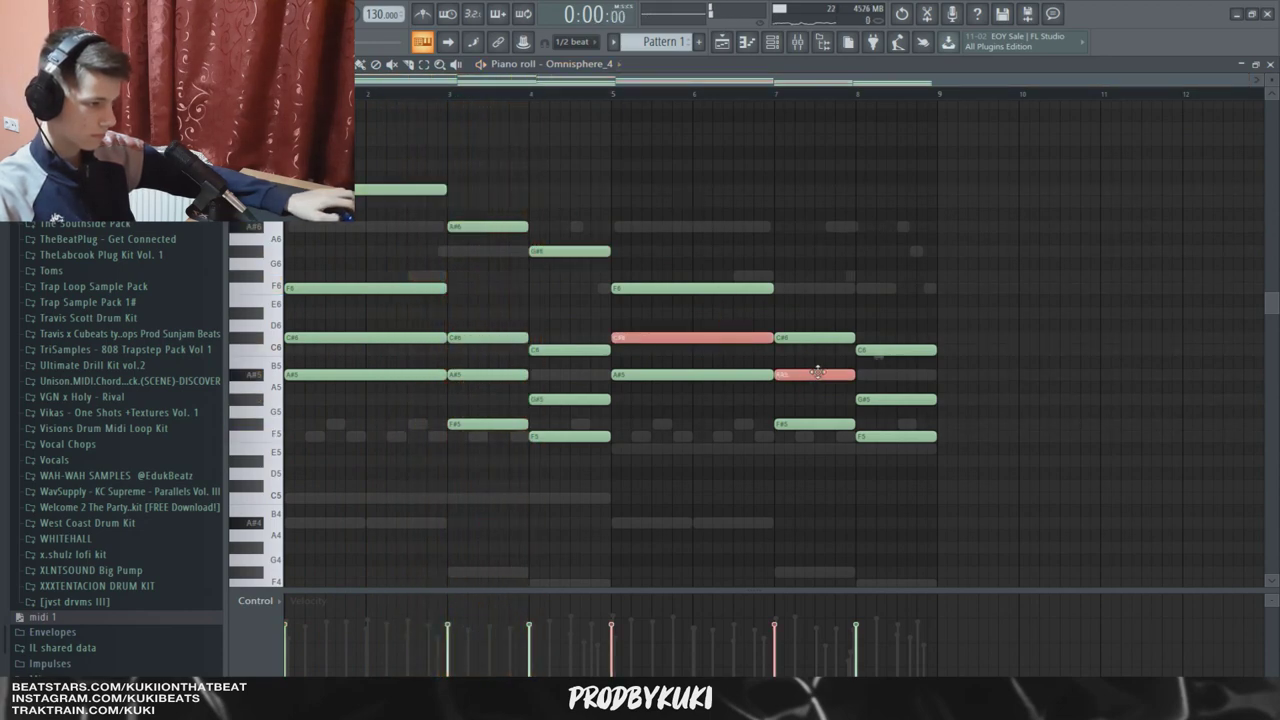
drag(892, 290, 892, 248)
click(840, 190)
scroll(826, 217, up, 3)
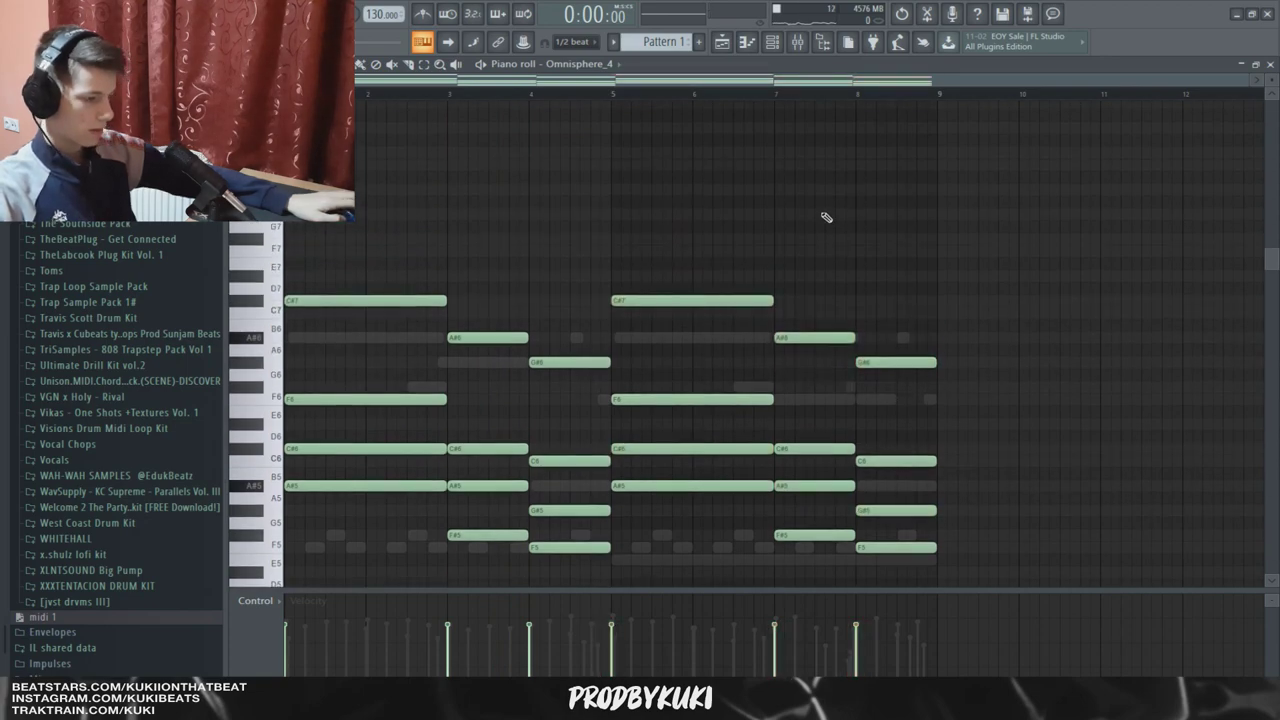
Randomize the chord note velocities, enlarge the velocity lane, and lower the velocities of all chord notes slightly.
key(alt+r)
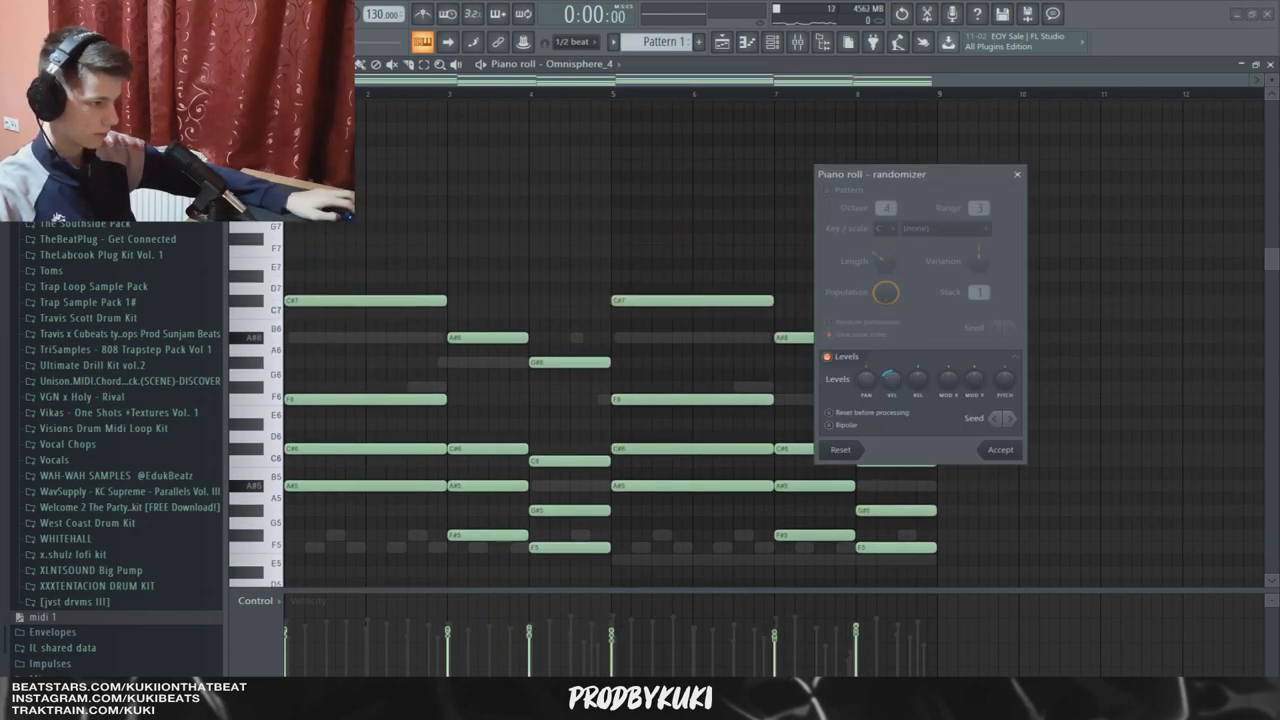
click(1000, 451)
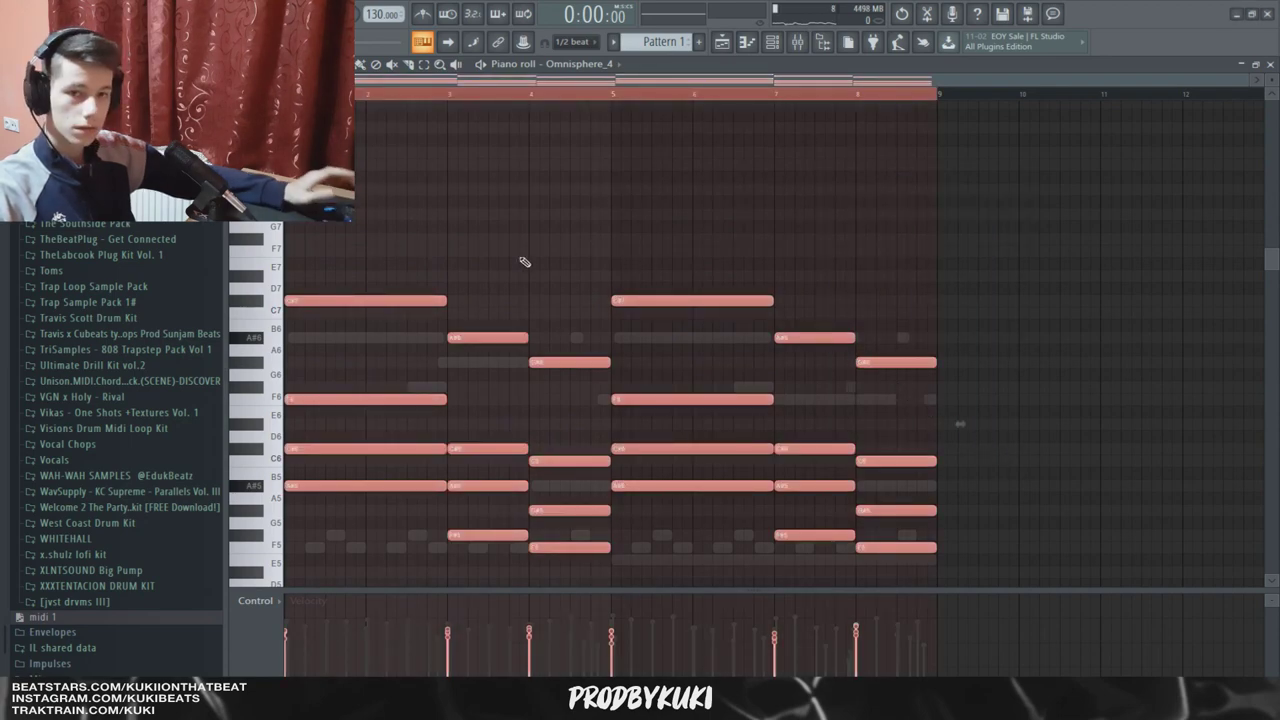
drag(612, 590, 614, 513)
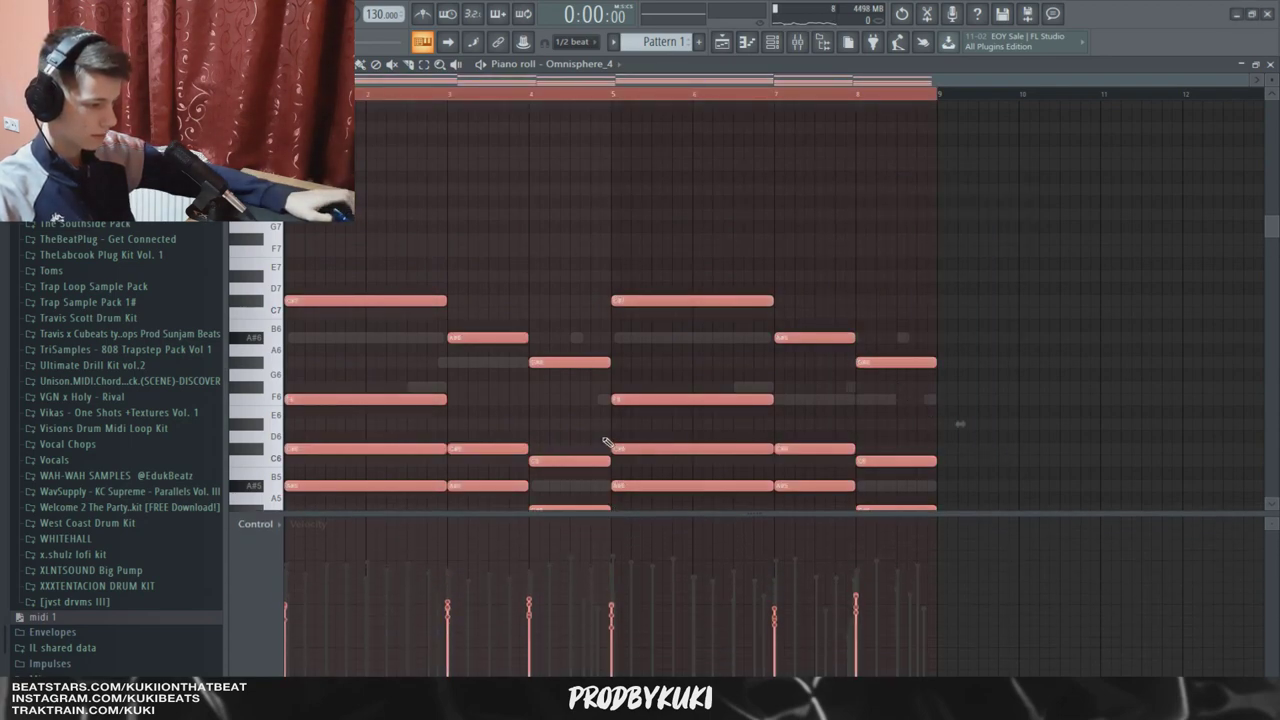
key(space)
key(space)
scroll(560, 330, down, 3)
key(ctrl+d)
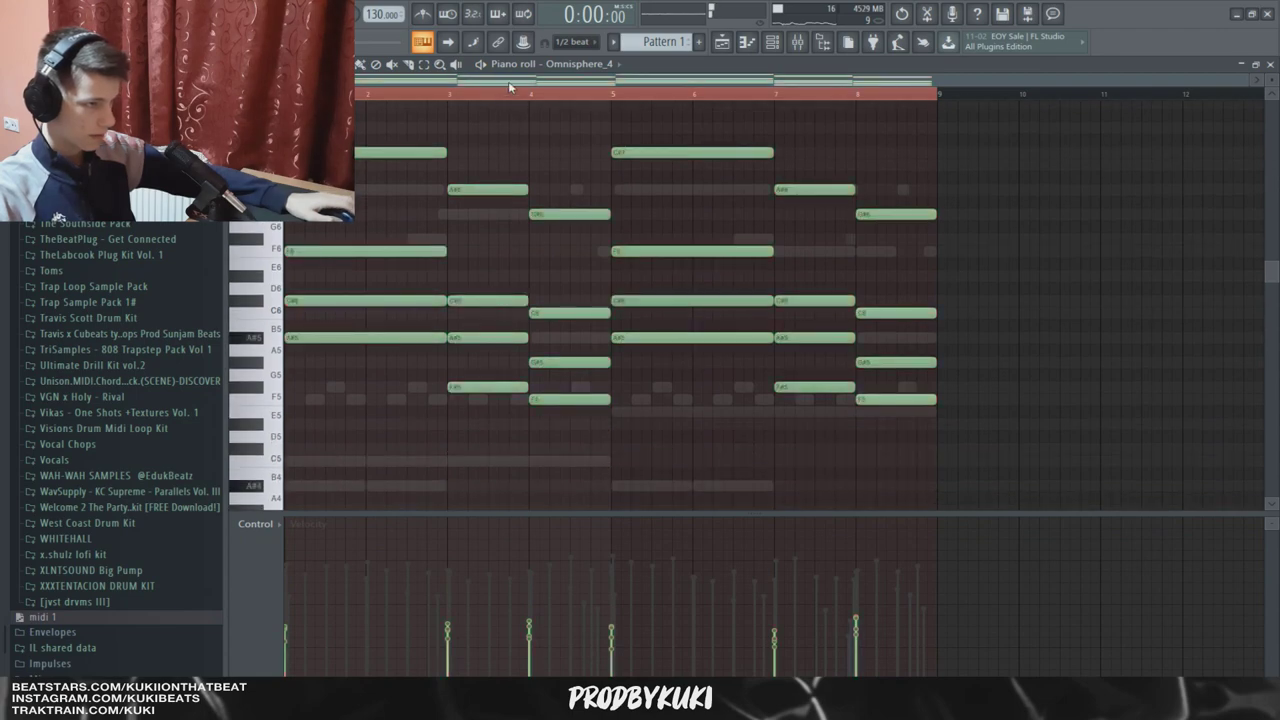
click(515, 96)
Strum the chords with the strumizer, increasing the start time strength with Preserve end on, while listening to the result.
key(alt+s)
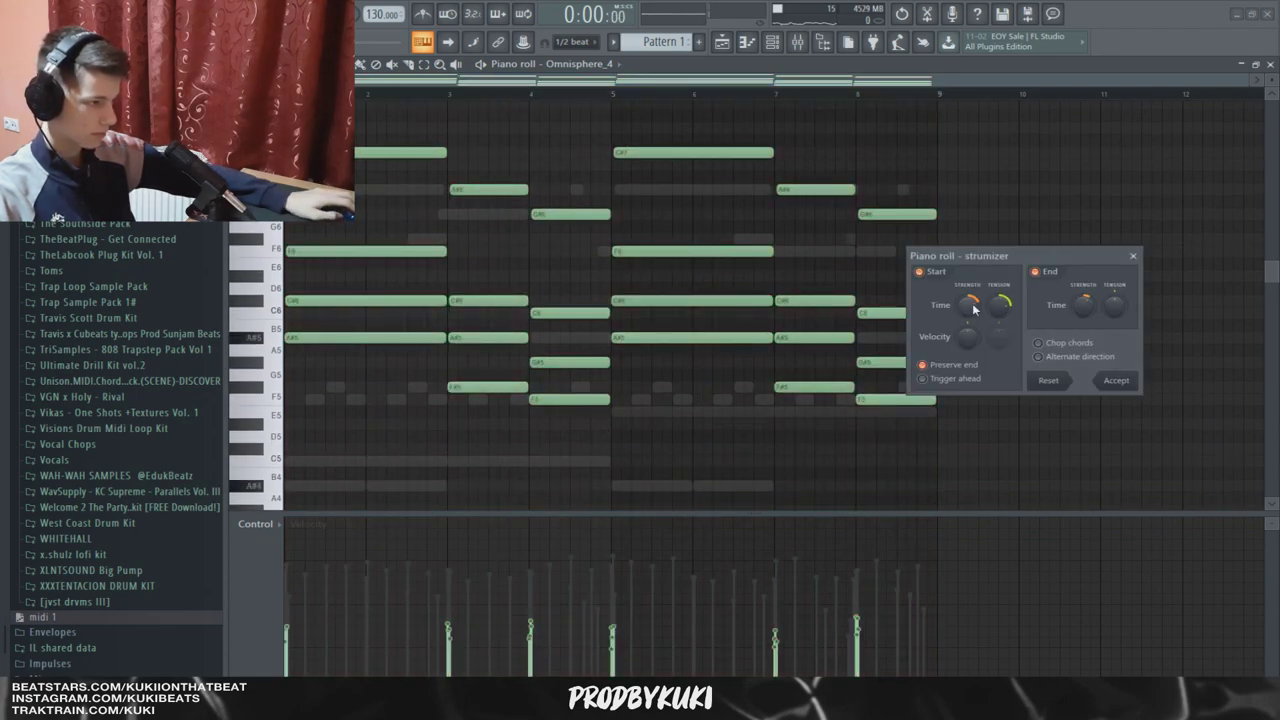
key(space)
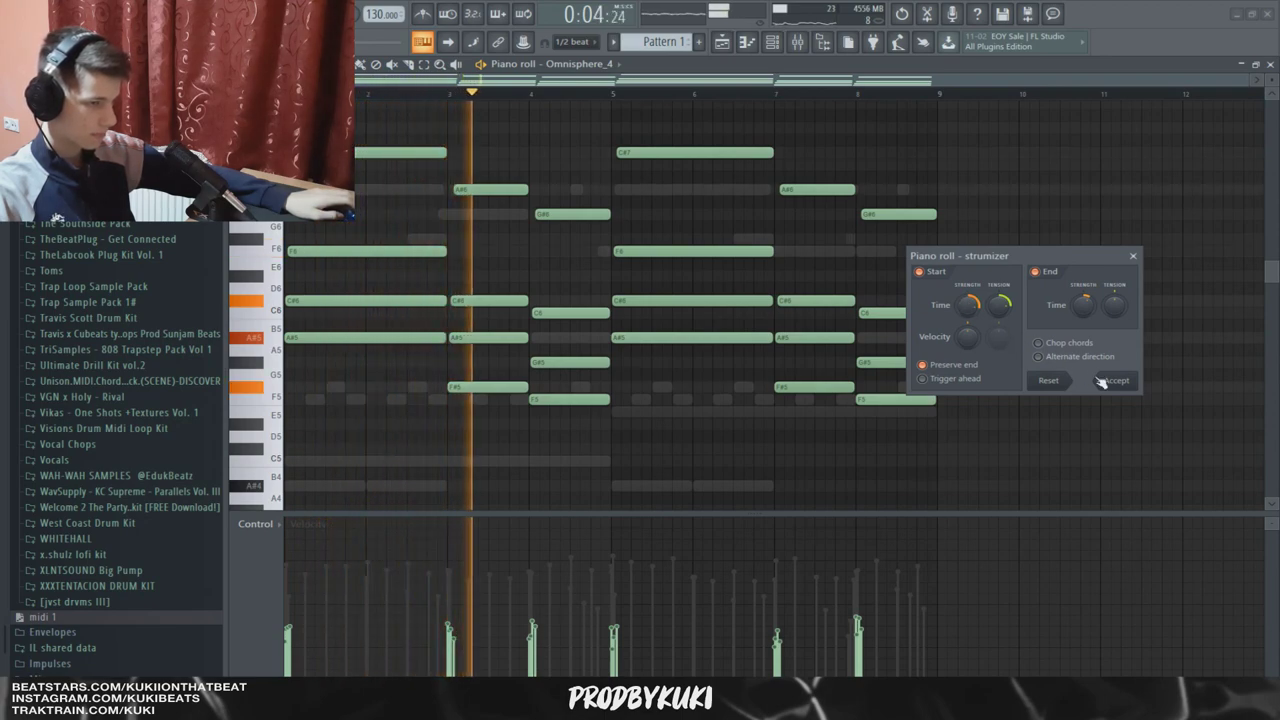
click(1103, 381)
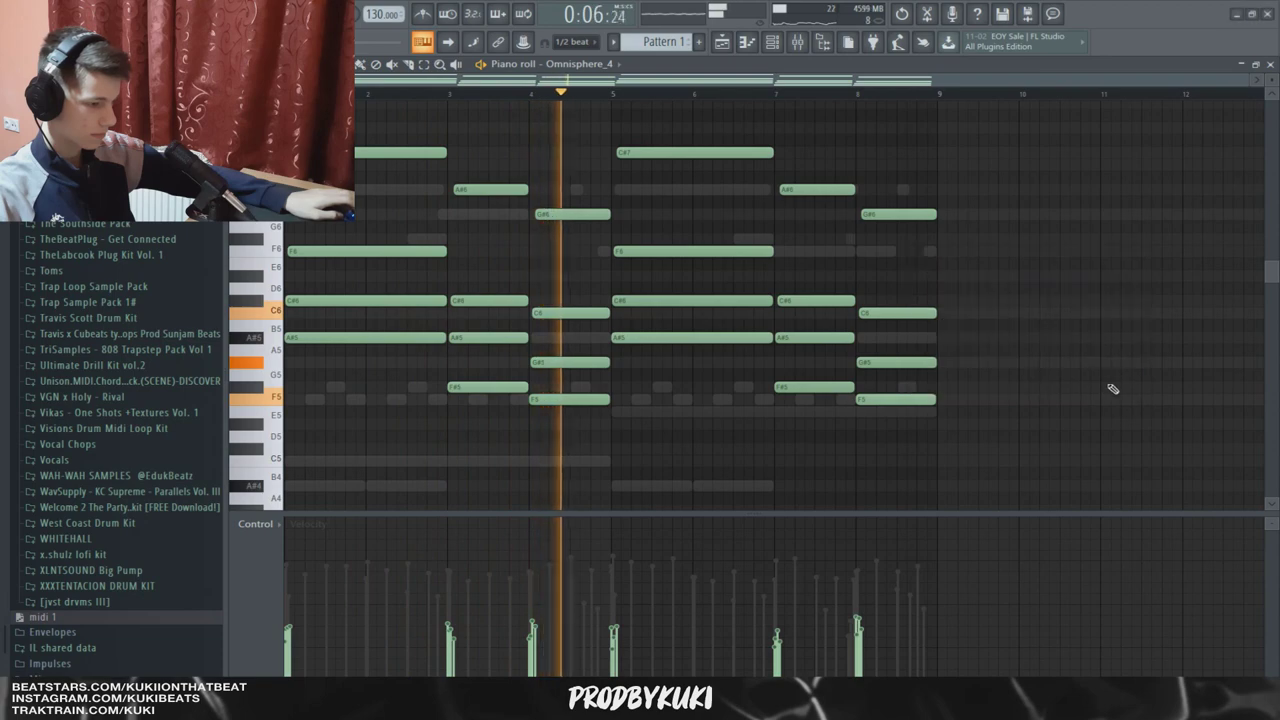
key(space)
Route the Omnisphere_4 channel to mixer track 4 and raise that track's fader slightly during playback.
key(F6)
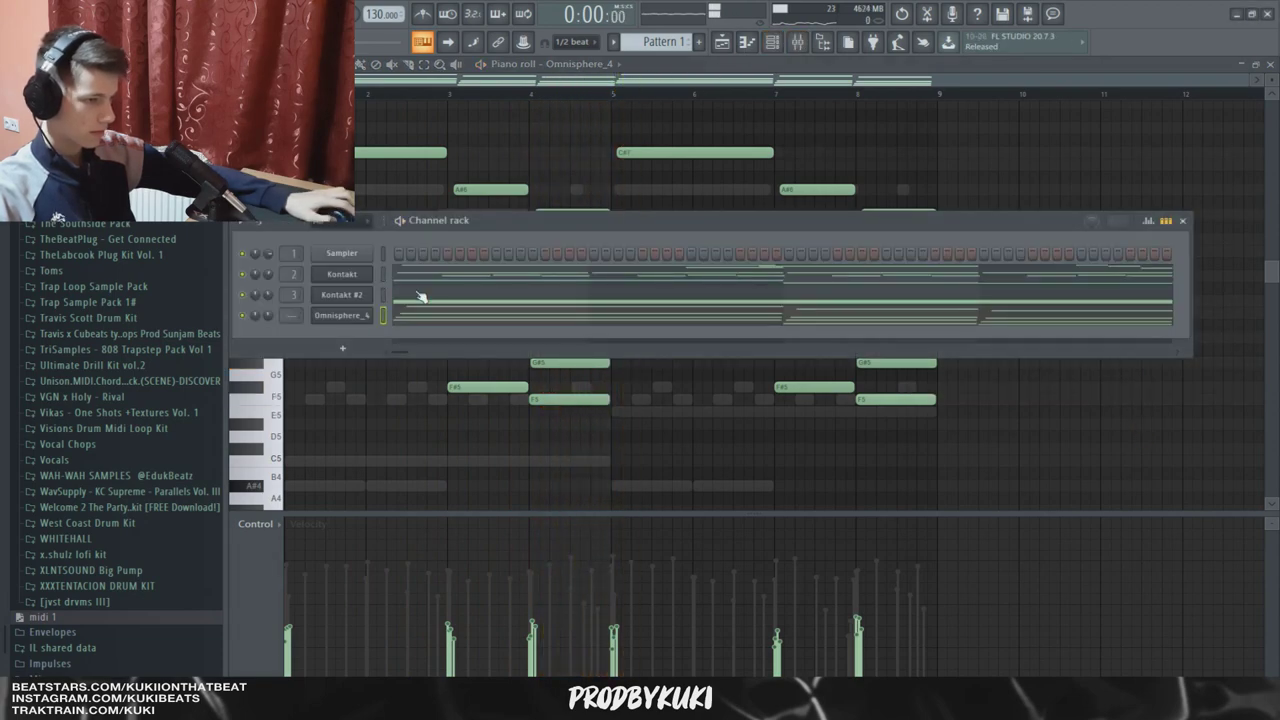
click(357, 321)
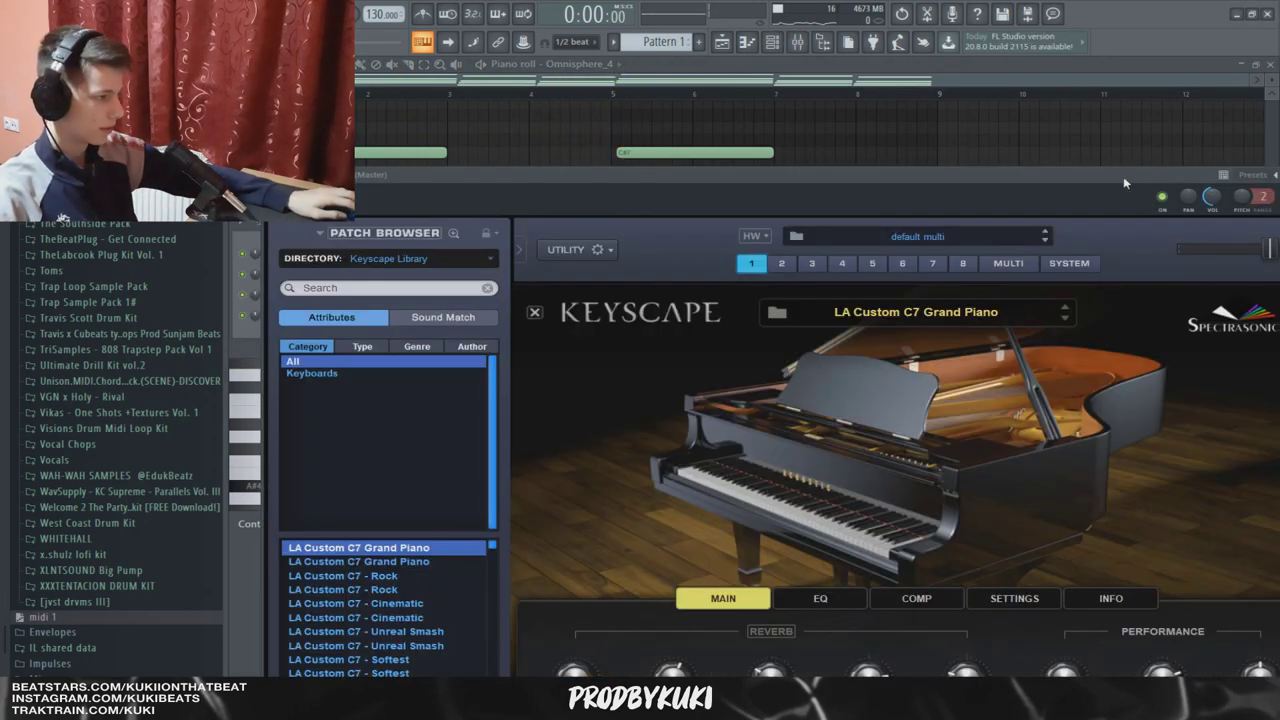
drag(1123, 176, 1051, 156)
key(F9)
right_click(421, 299)
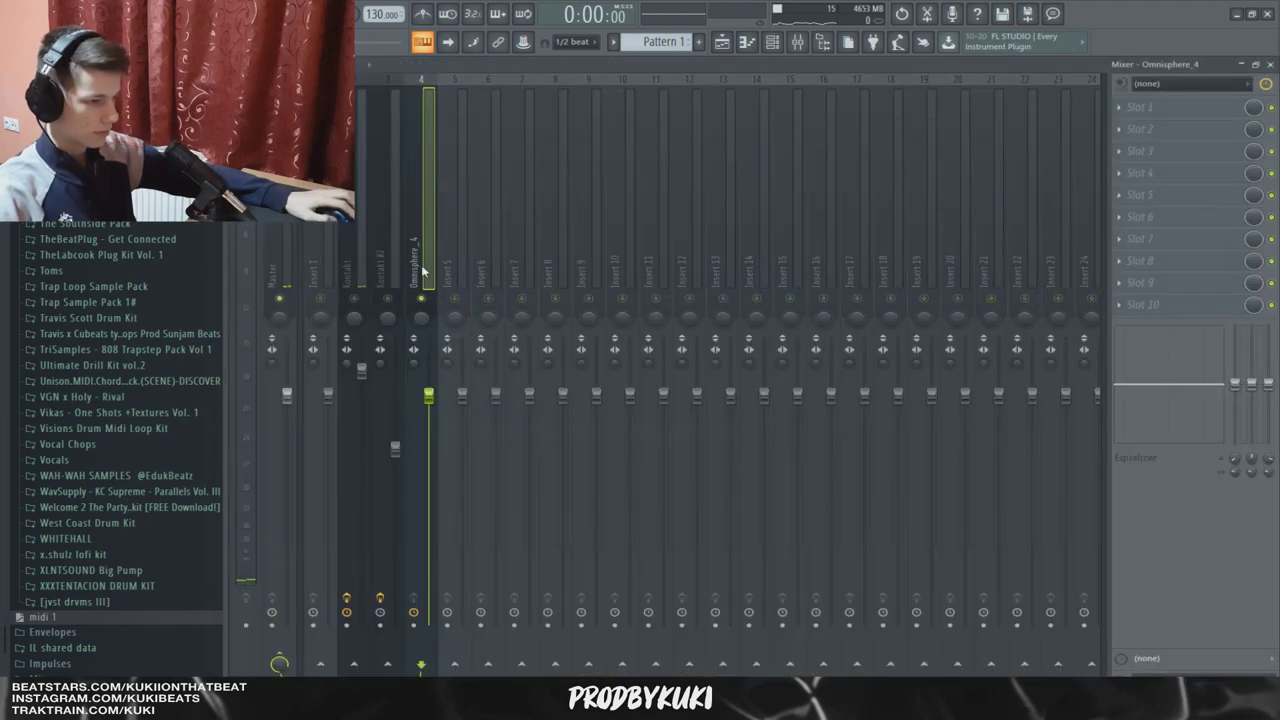
key(space)
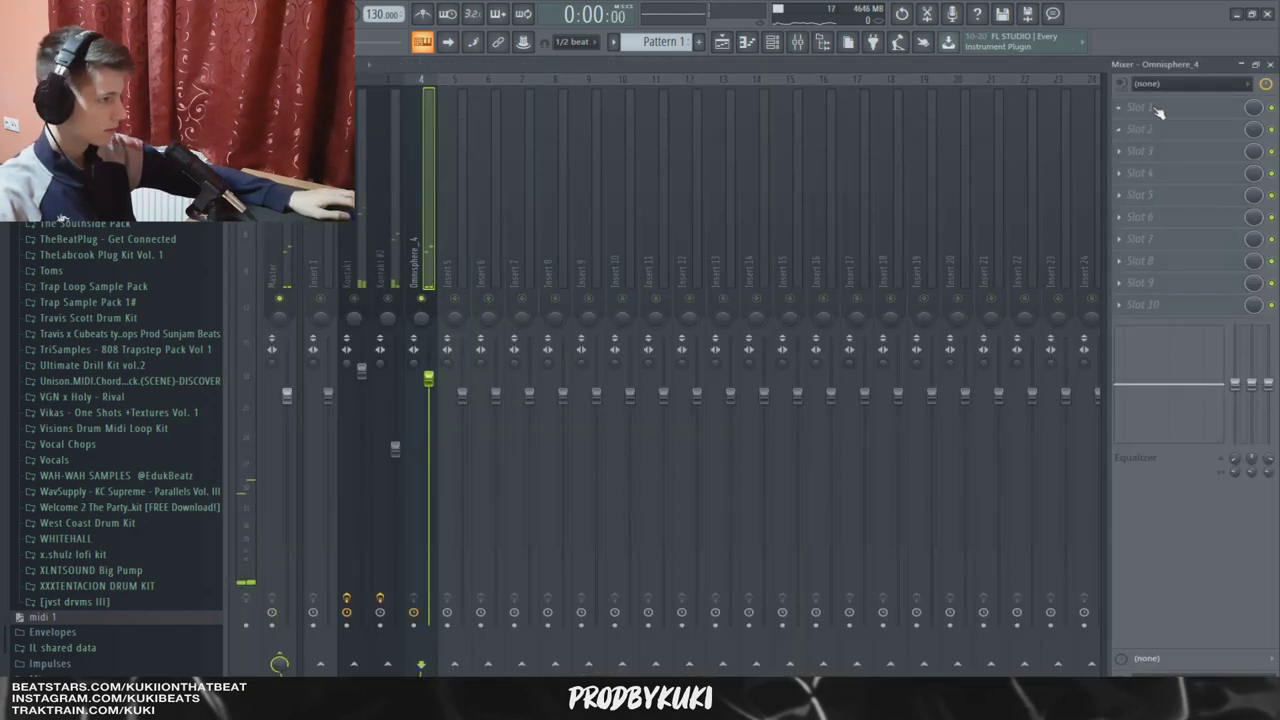
Add ValhallaVintageVerb to slot 1 of the Omnisphere_4 track with a 47.2% mix, 1980s color and 210 Hz low cut.
click(1158, 113)
click(915, 286)
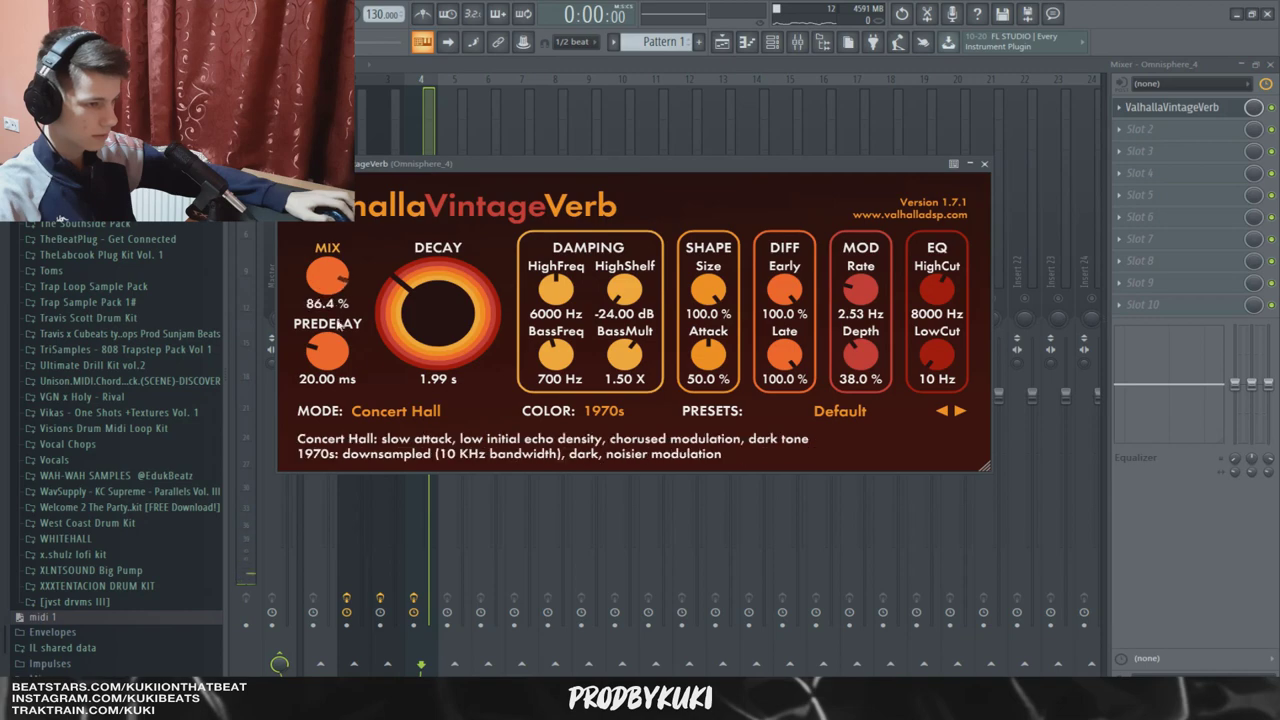
drag(327, 278, 329, 306)
click(603, 411)
click(596, 418)
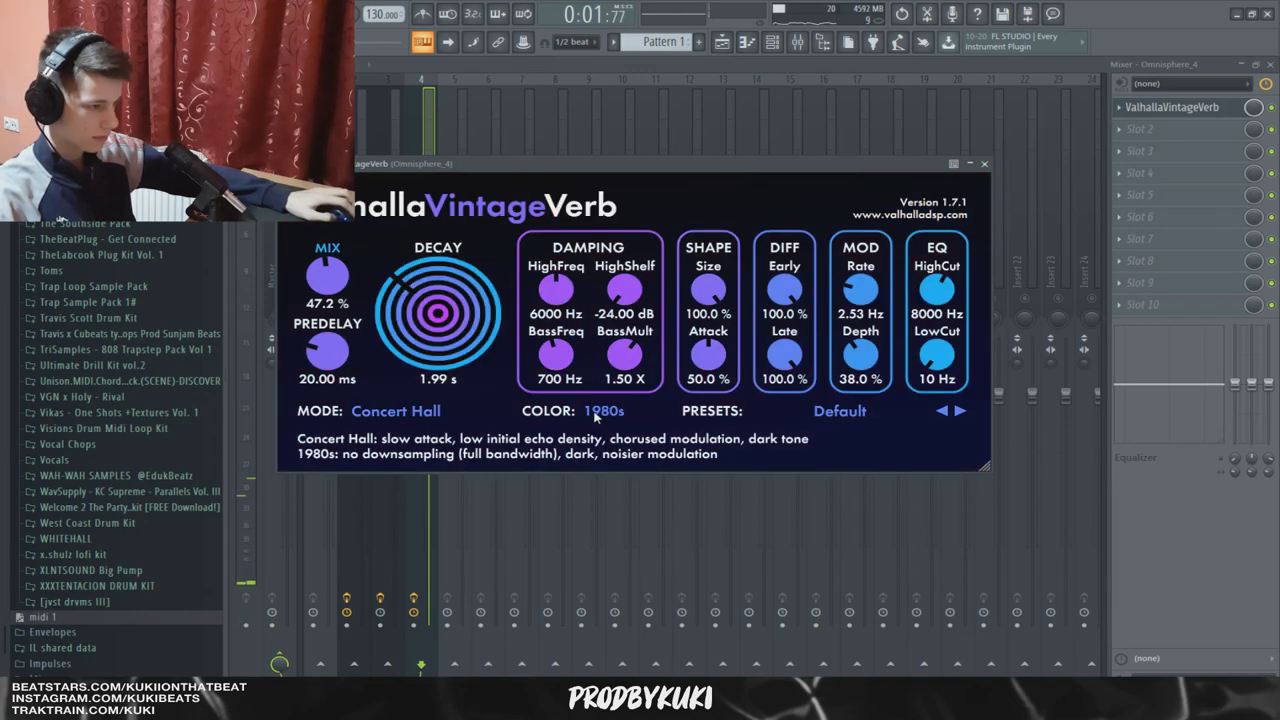
drag(918, 366, 928, 340)
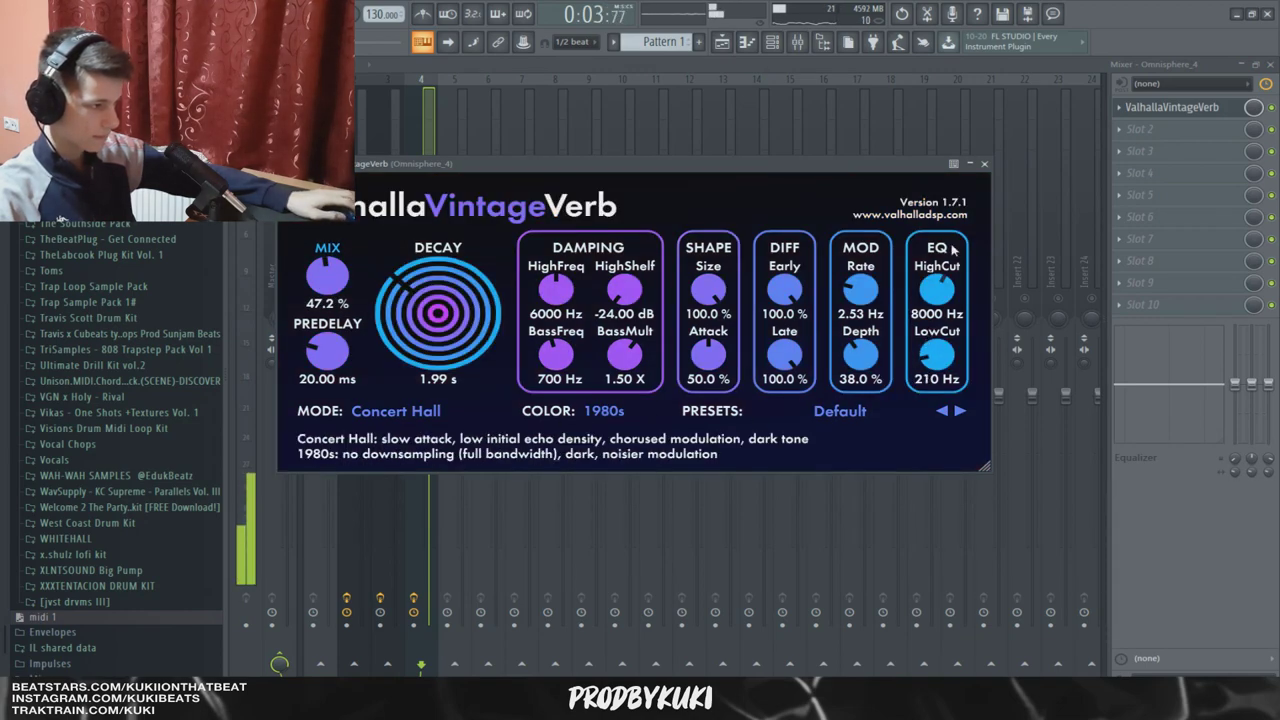
click(984, 163)
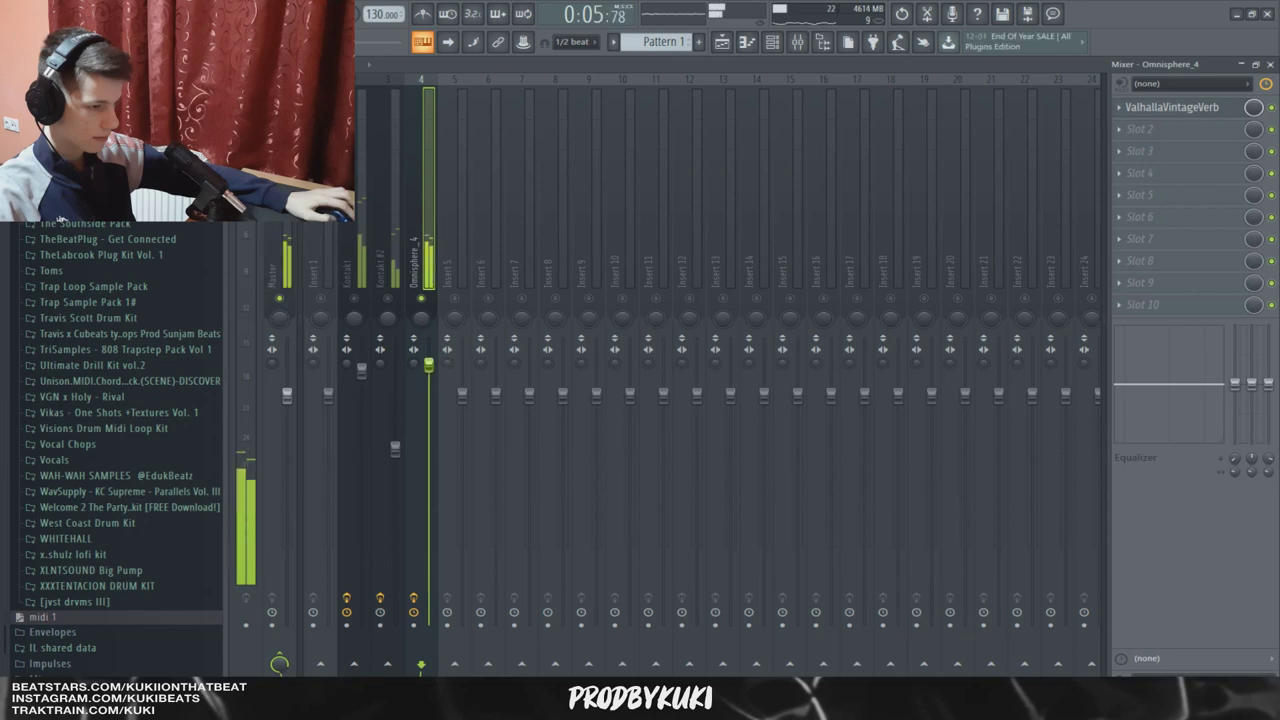
key(space)
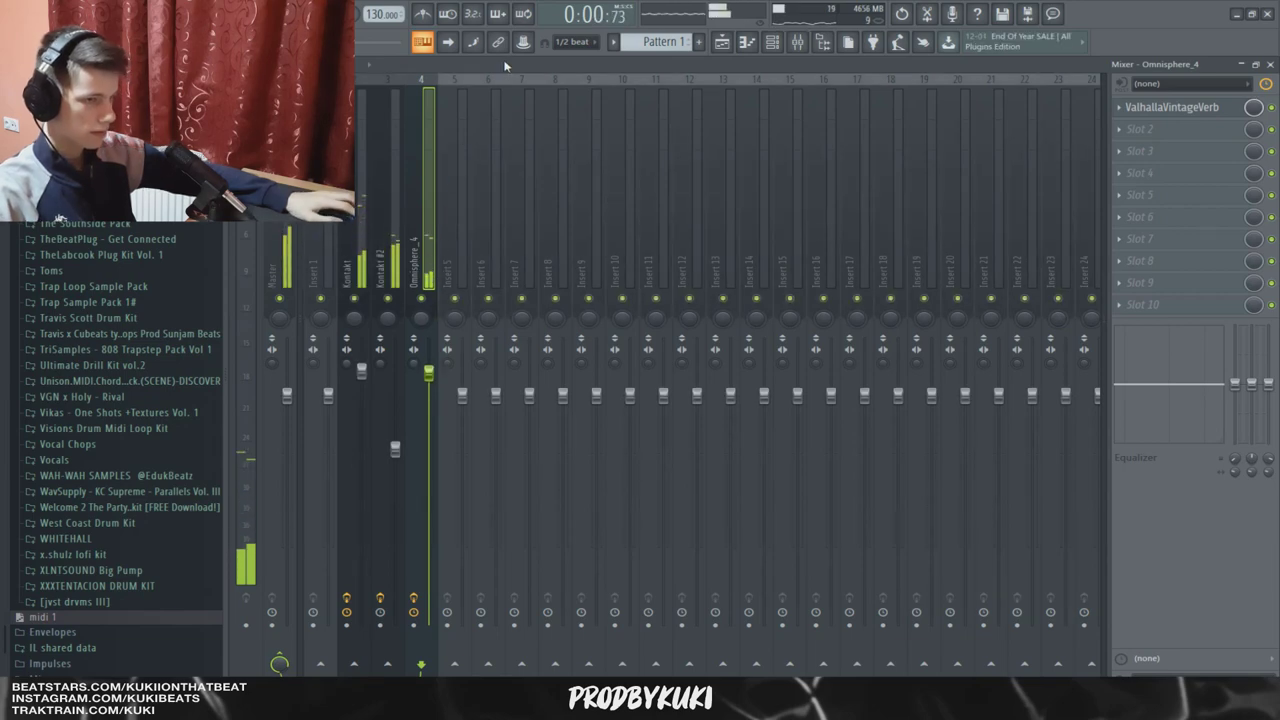
Show the channel rack, check the A# min entry in the key list of Arcade's Distant Voices, and reopen the Arcade window.
click(779, 48)
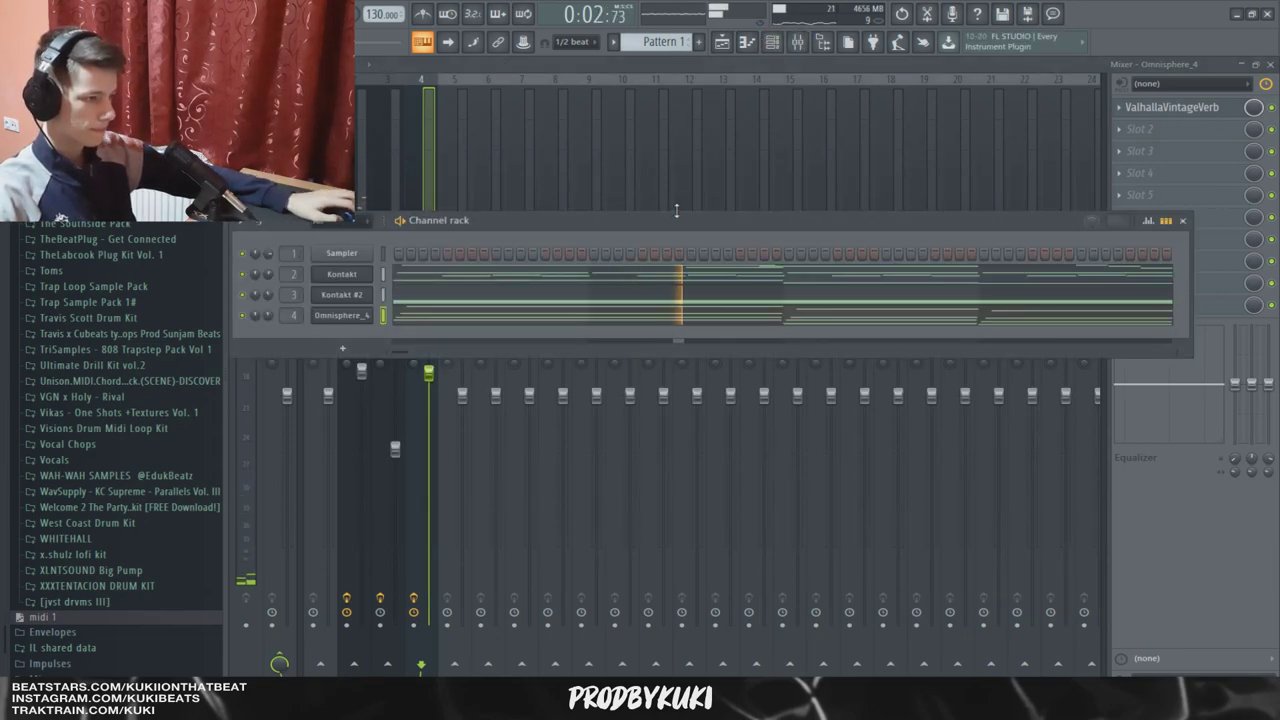
drag(676, 210, 699, 205)
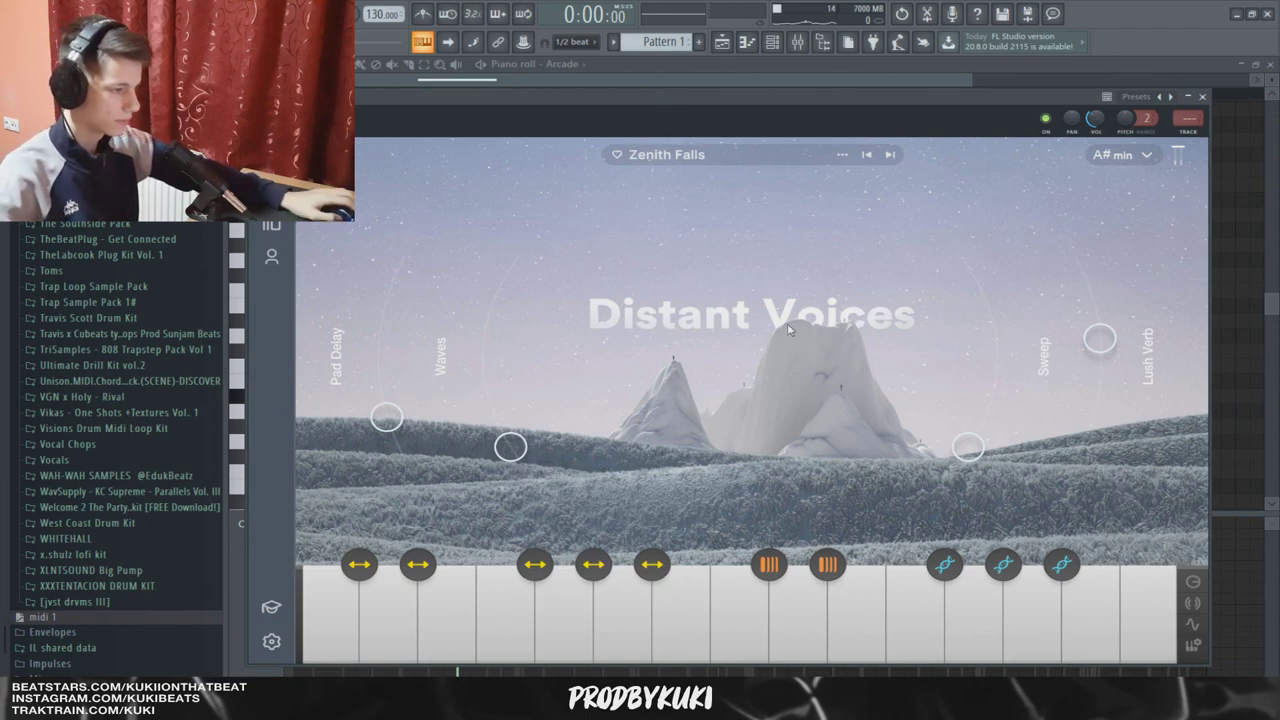
click(1147, 156)
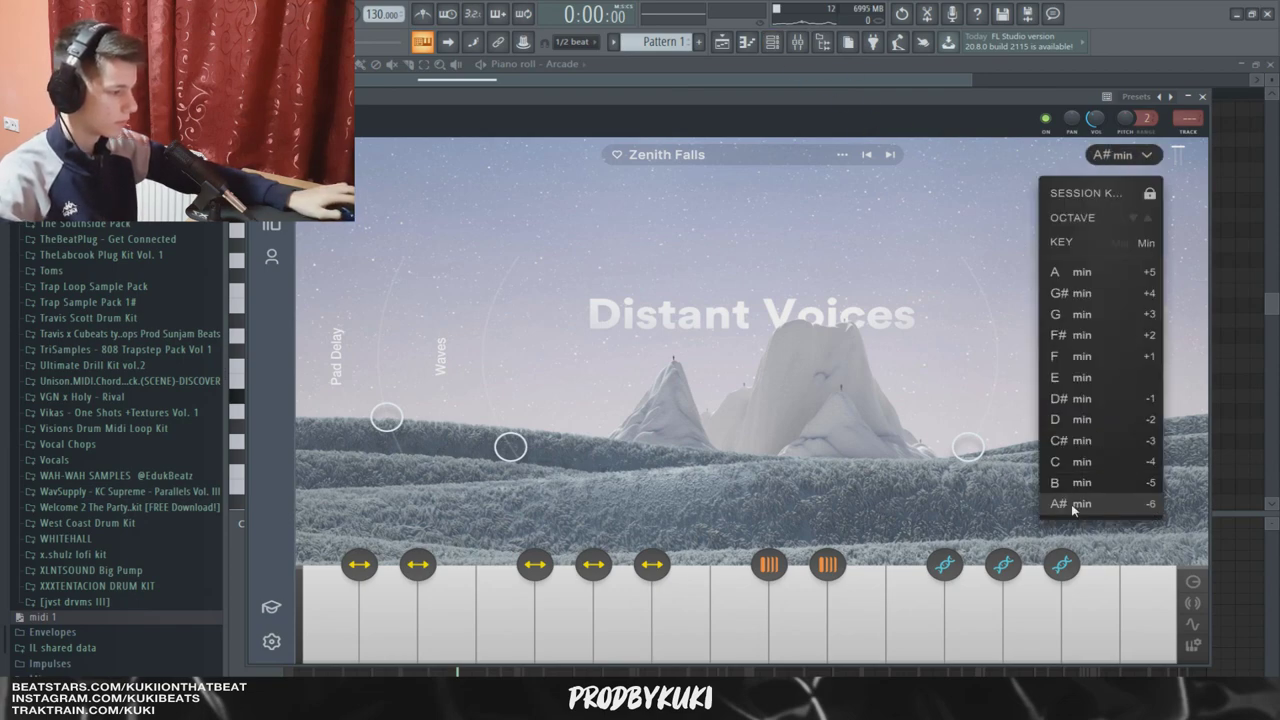
click(754, 49)
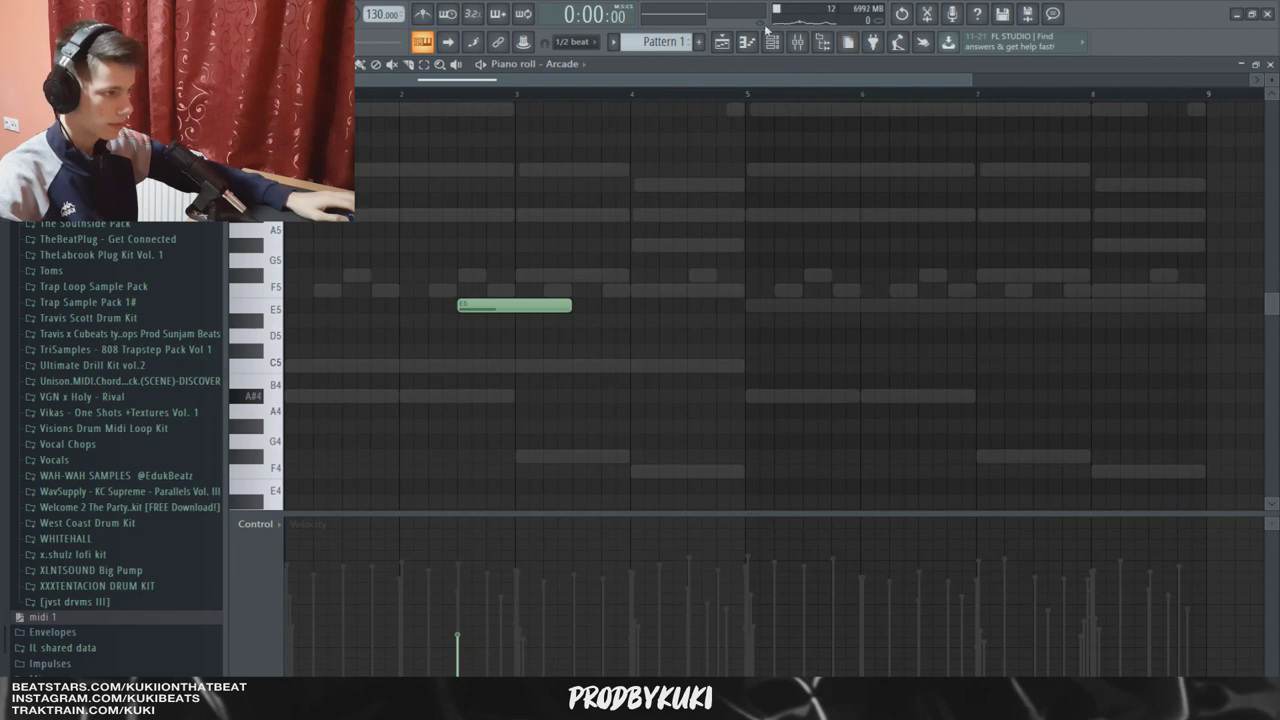
click(771, 41)
click(362, 326)
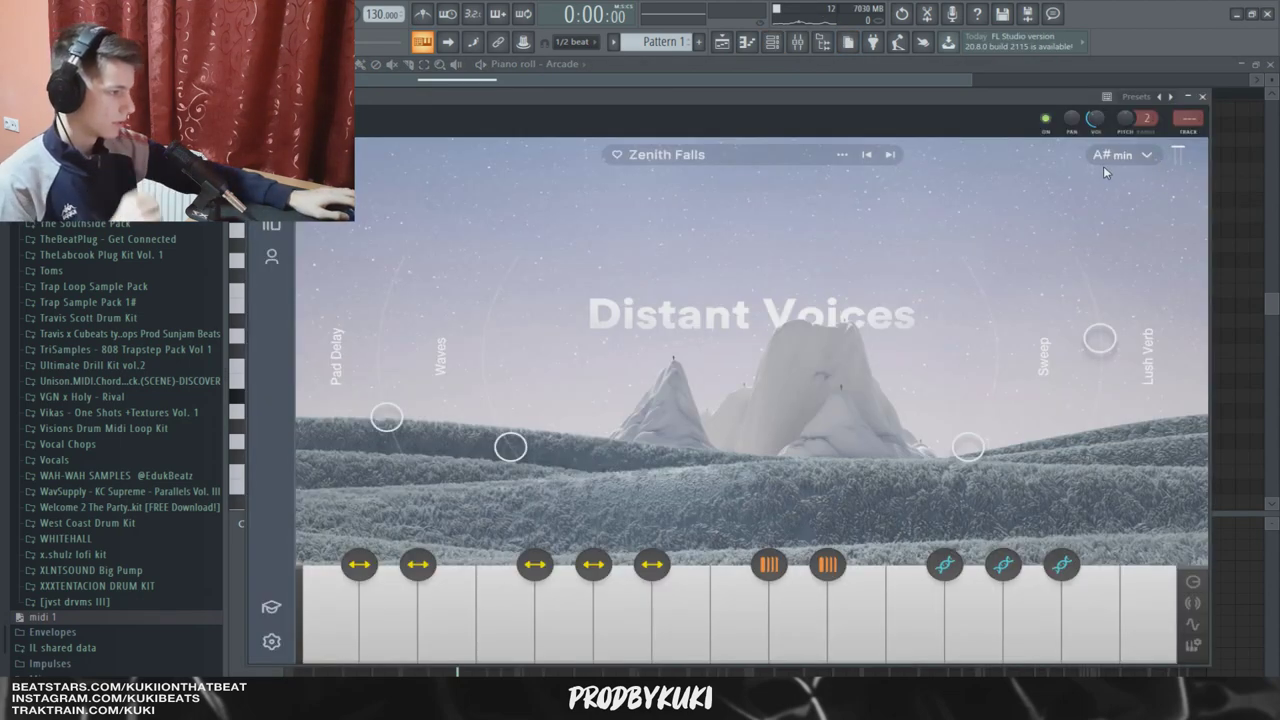
drag(775, 93, 773, 90)
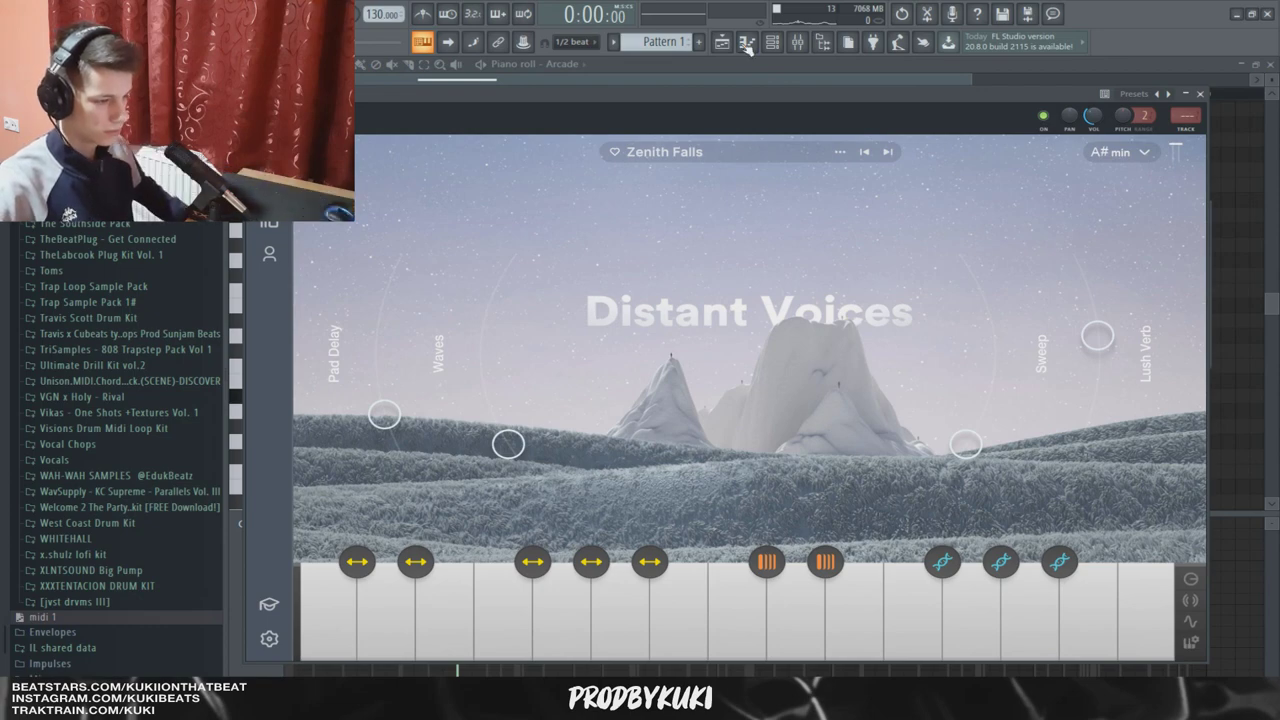
Add a D5 note from the middle of bar 4 and a G5 note from late bar 7 to the Arcade pattern.
click(747, 45)
key(space)
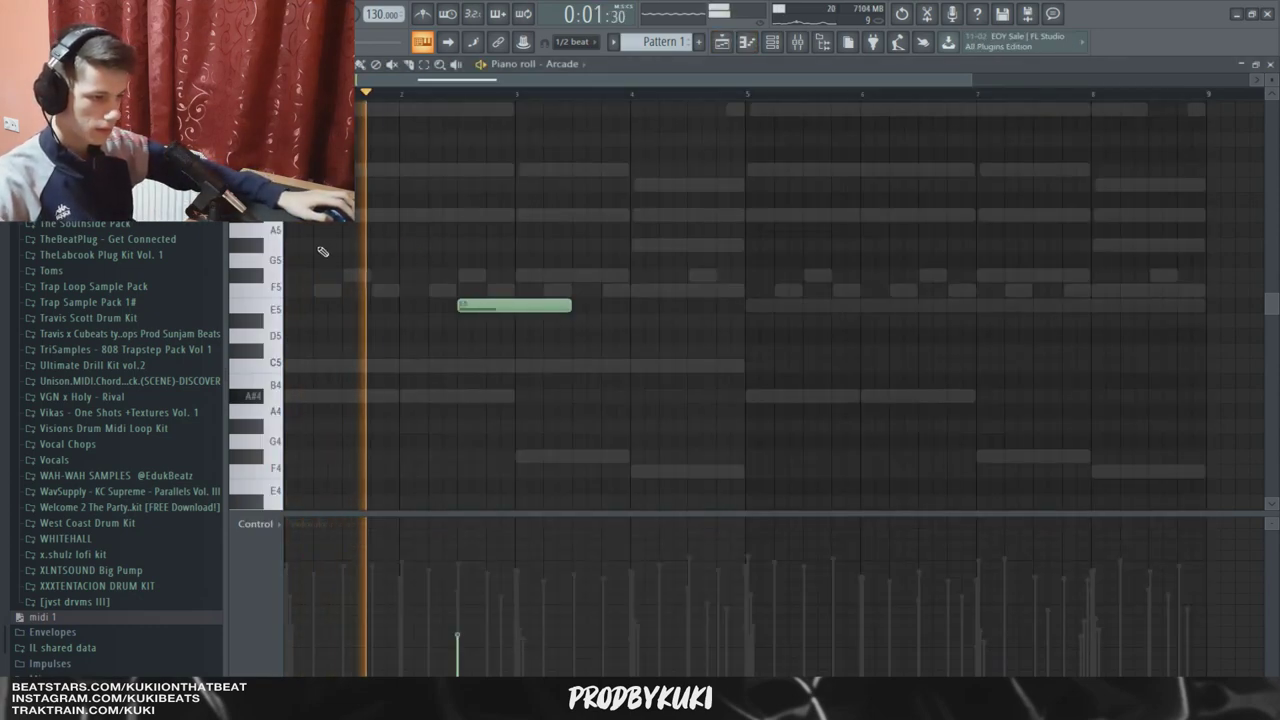
scroll(551, 199, down, 2)
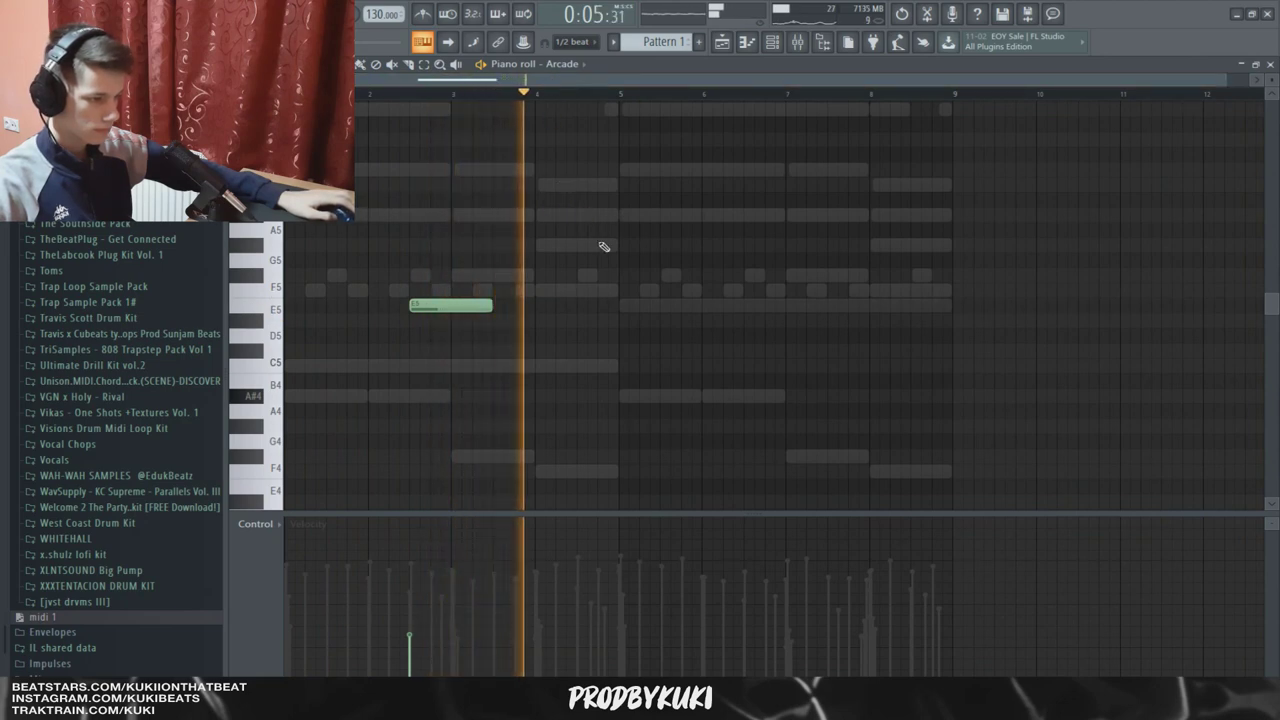
click(275, 336)
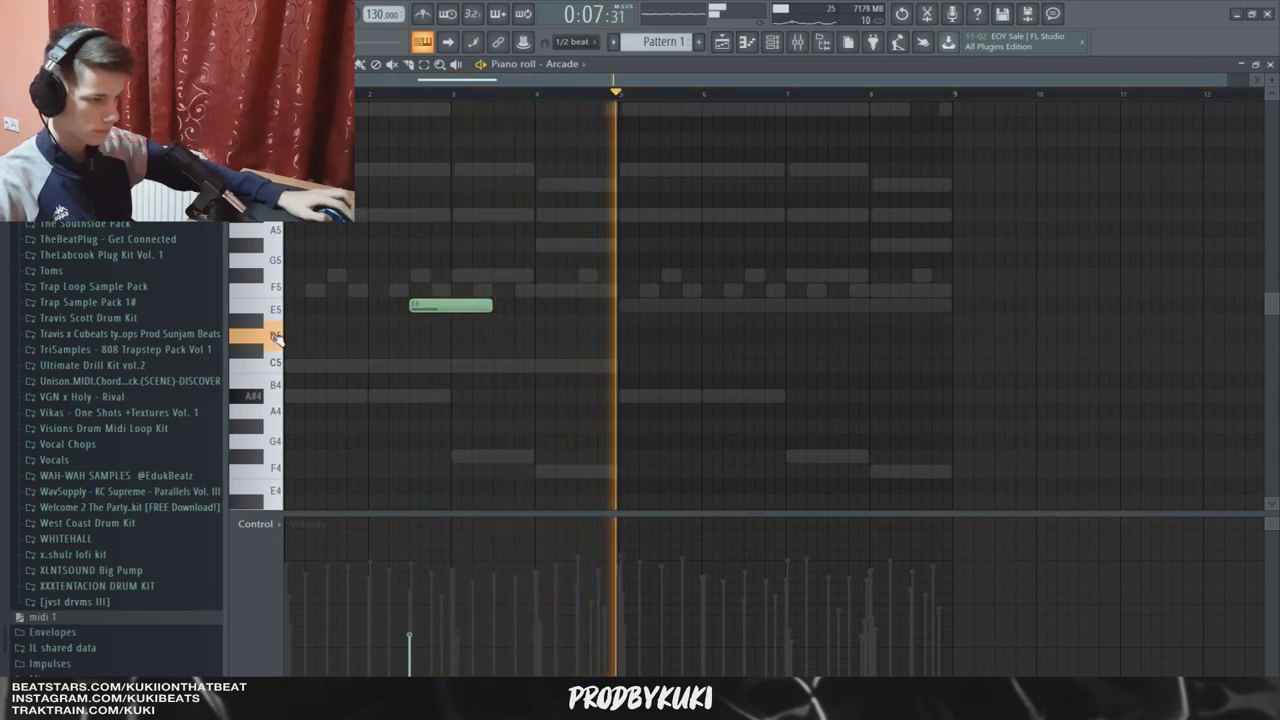
click(583, 336)
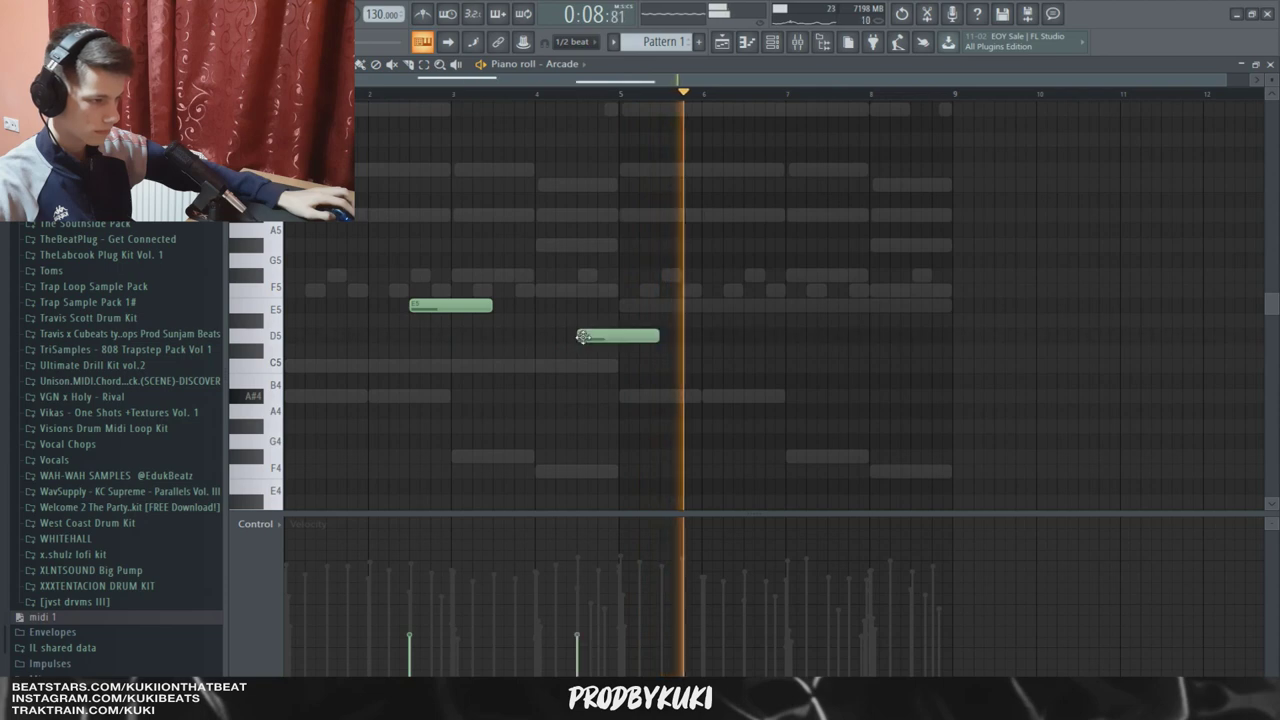
click(274, 262)
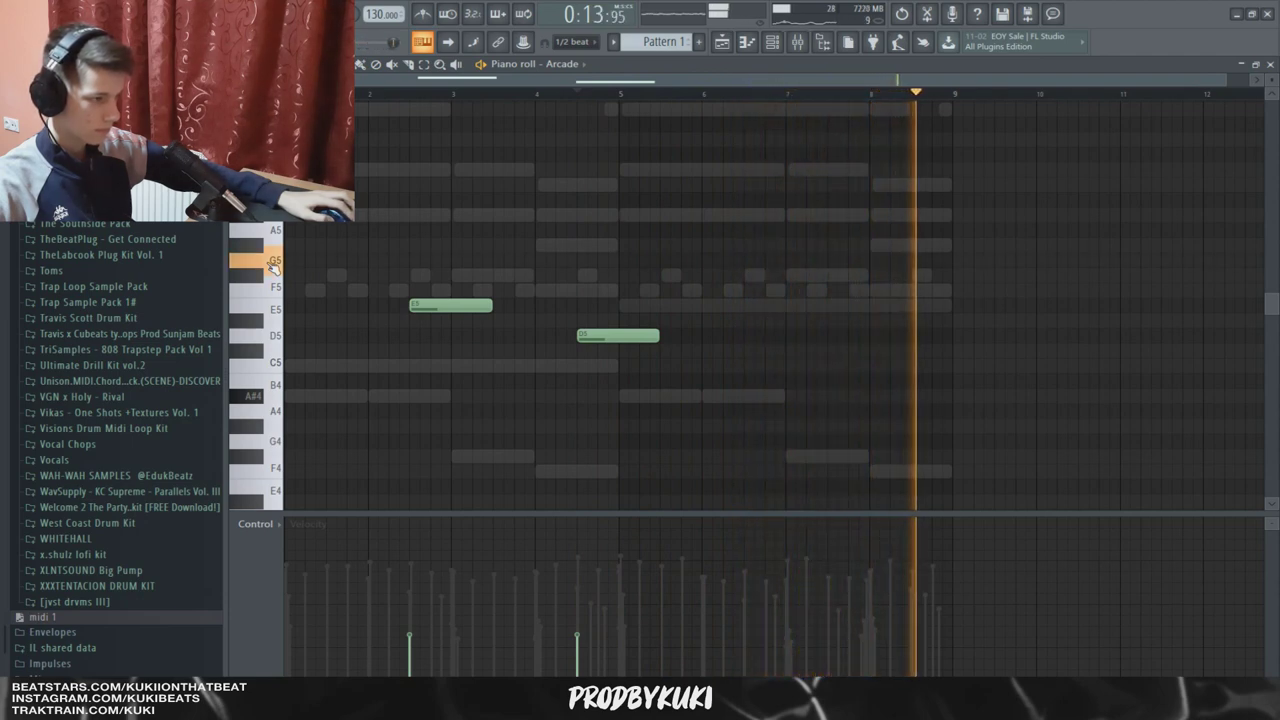
key(space)
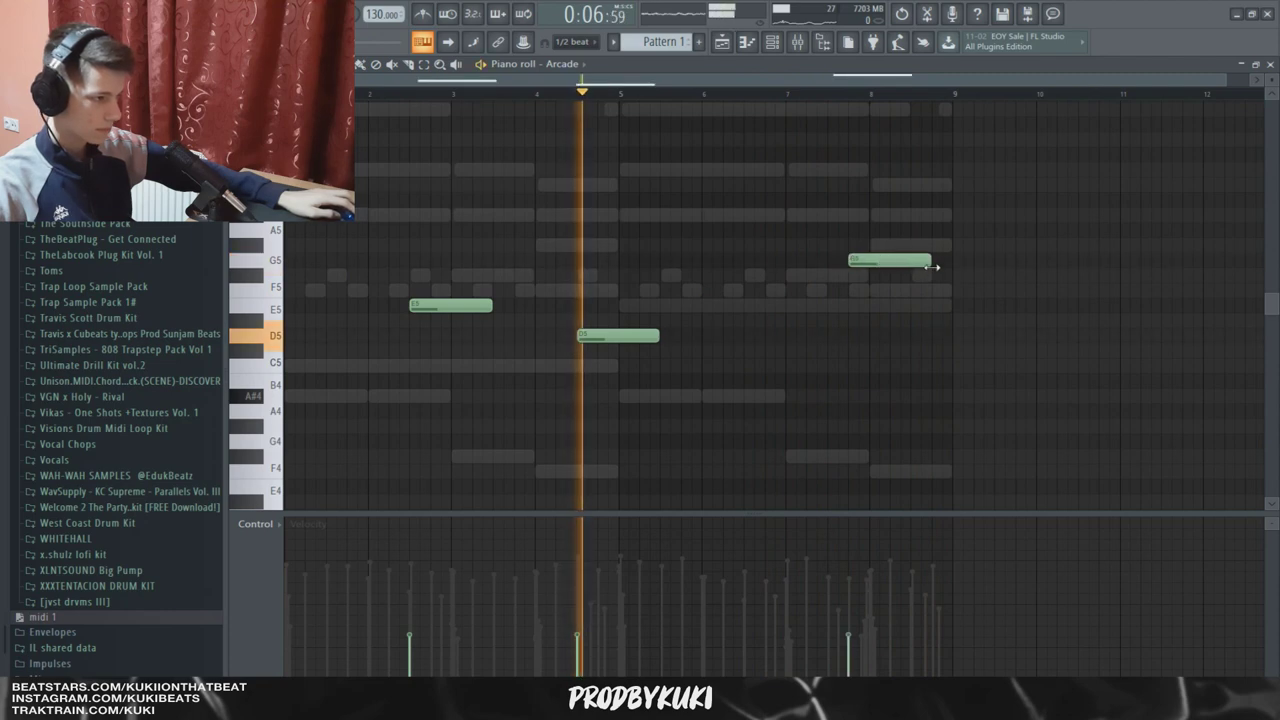
Lengthen the Arcade G5 note to the end of bar 8 and the D5 note to bar 6, checking by playback.
drag(932, 266, 952, 264)
key(space)
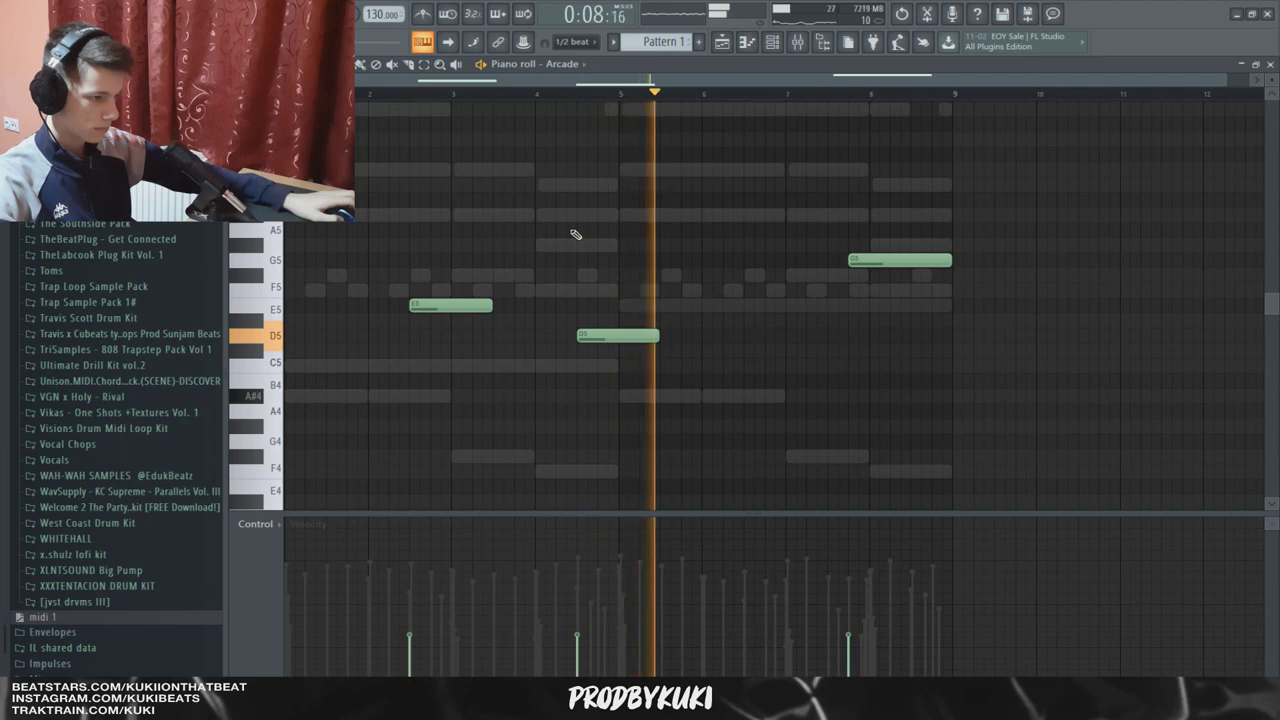
key(space)
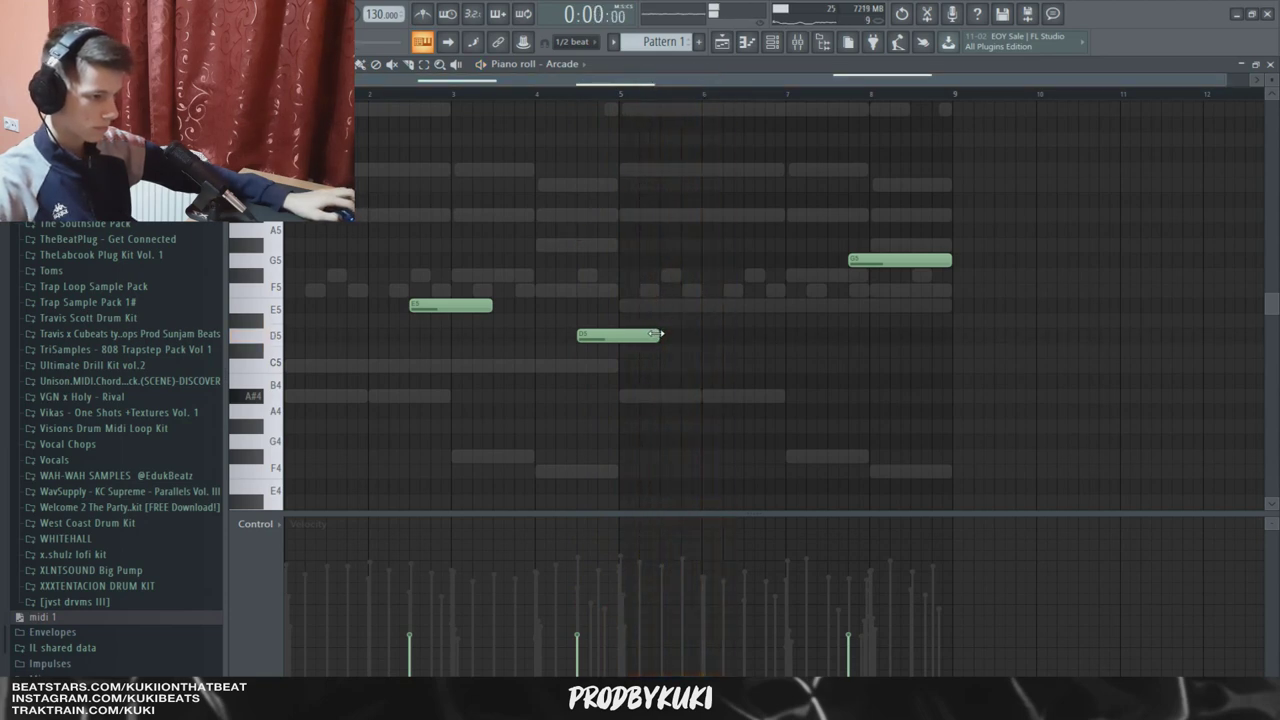
click(578, 94)
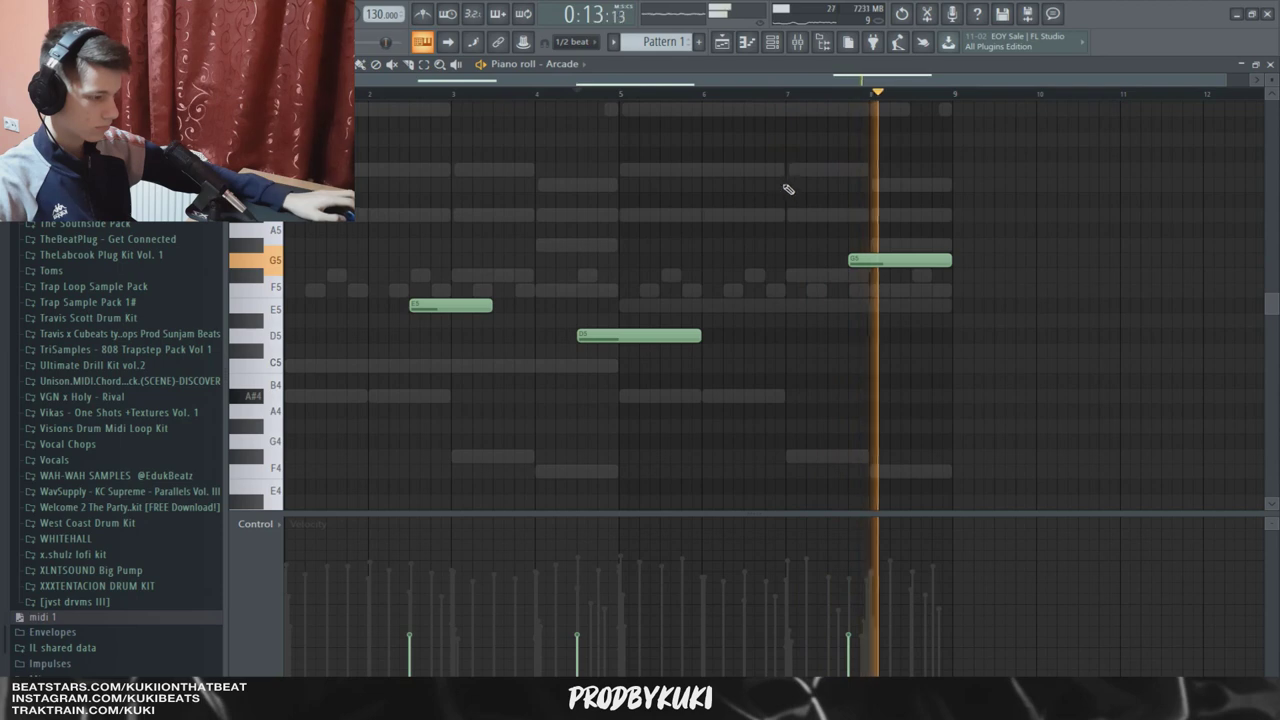
scroll(794, 214, down, 1)
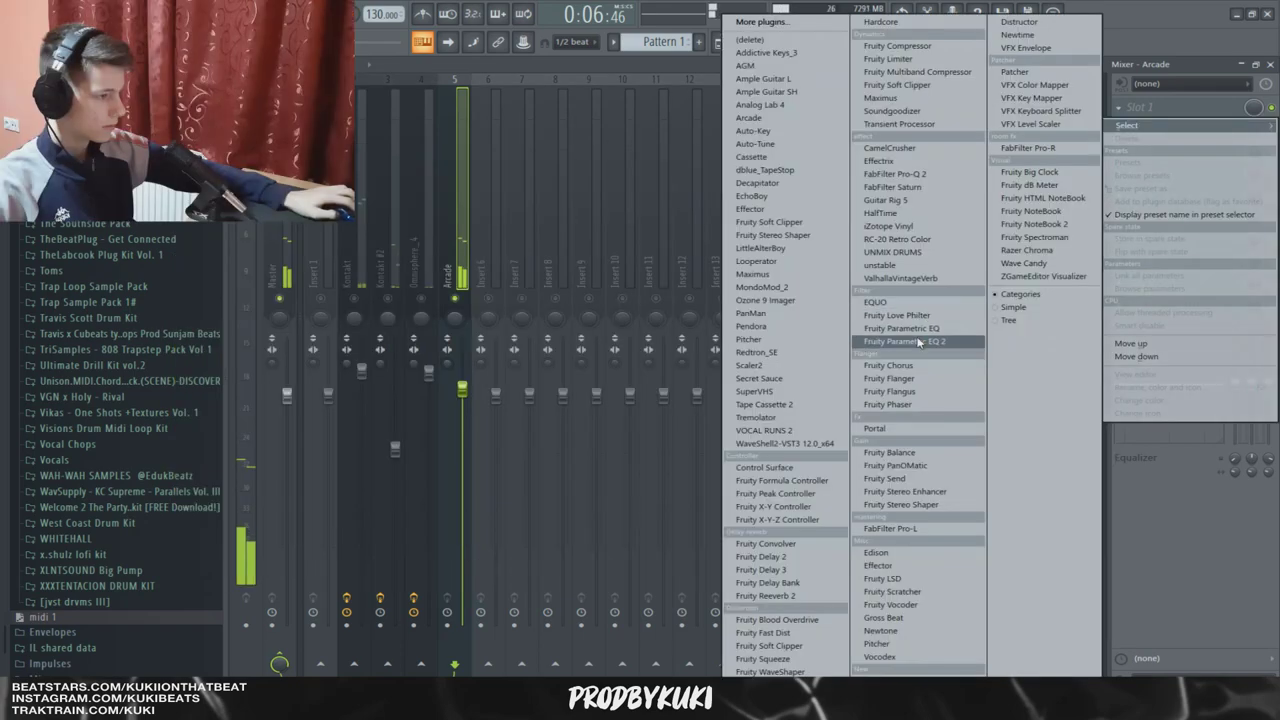
Add Fruity Parametric EQ 2 to slot 1 of the Arcade track with the 20Hz + 18kHz cut preset and move both cuts inward.
click(919, 342)
click(342, 199)
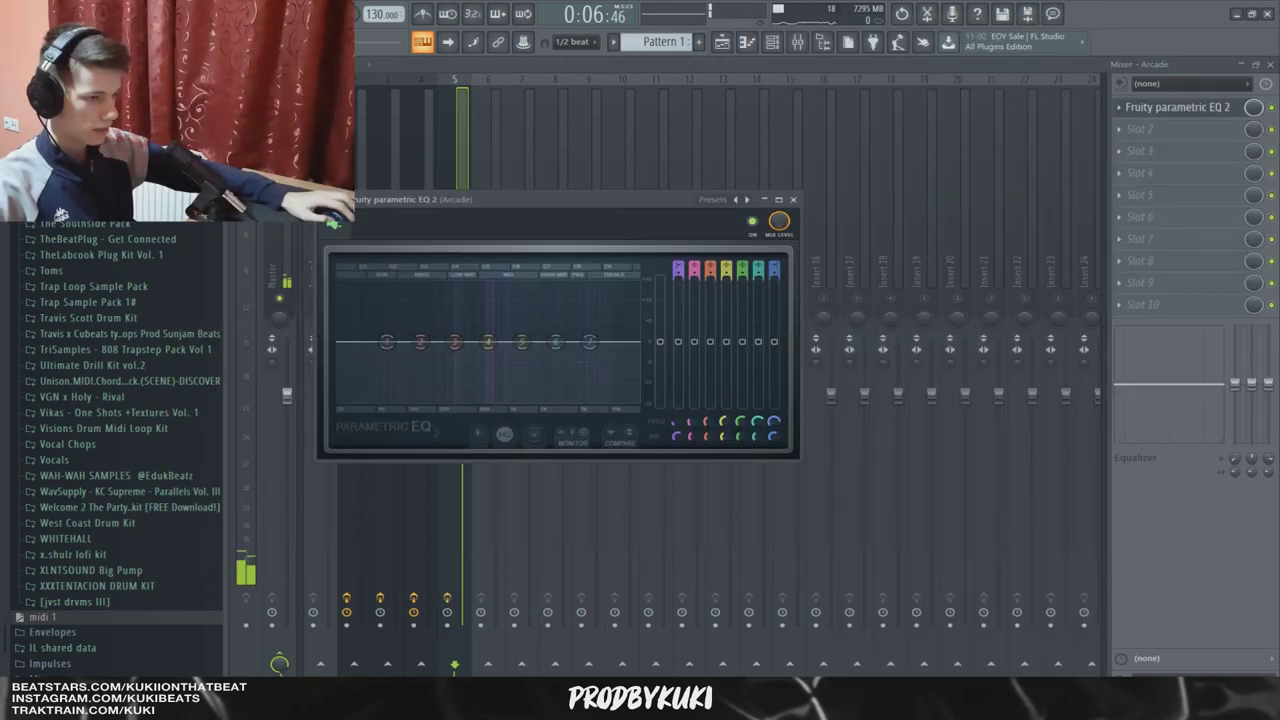
click(326, 199)
mouse_move(343, 253)
click(540, 276)
click(342, 199)
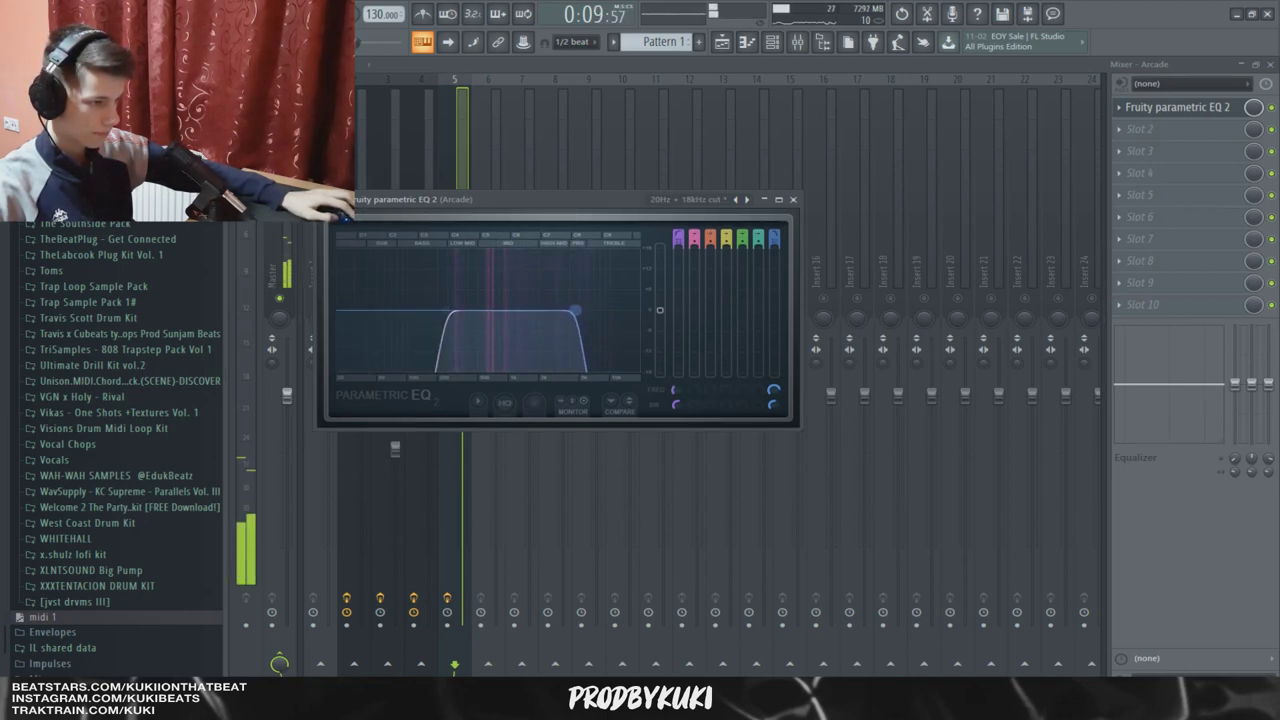
click(793, 199)
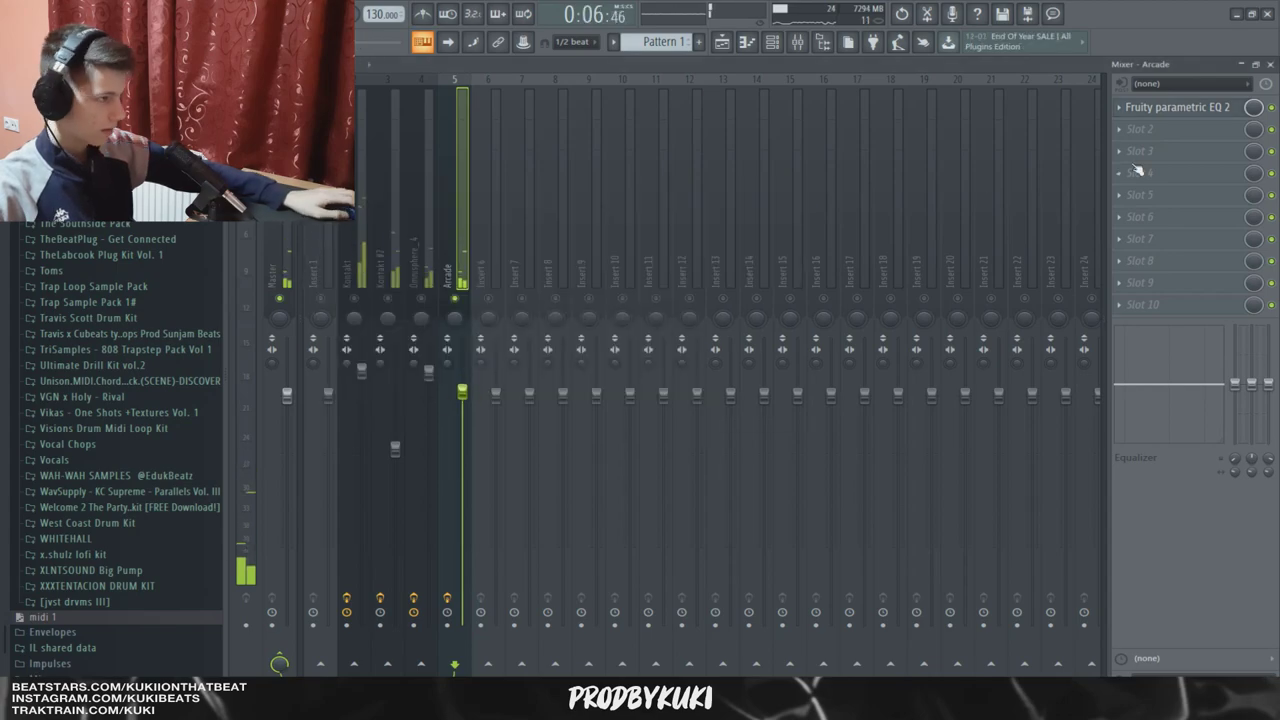
Add ValhallaVintageVerb to slot 2 of the Arcade track with 0.72 s decay and 76.8% mix, and end the track's solo.
click(1140, 129)
click(922, 279)
drag(486, 326, 486, 354)
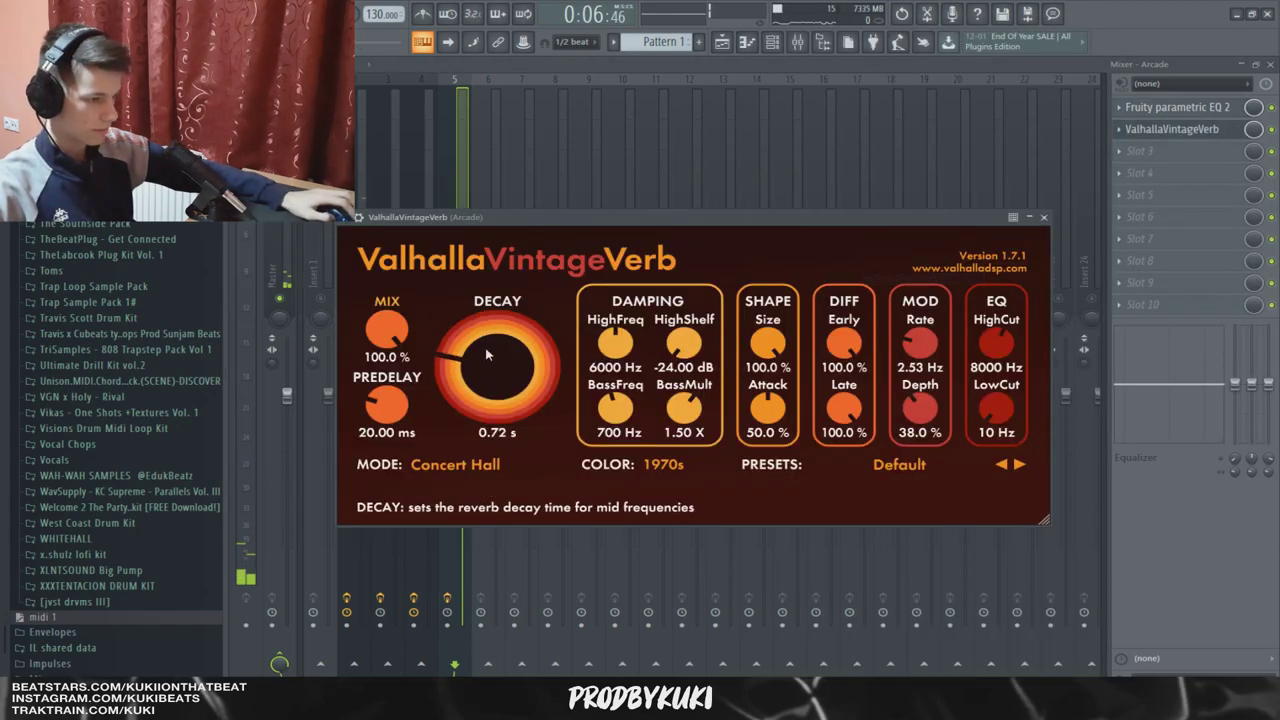
drag(396, 332, 398, 376)
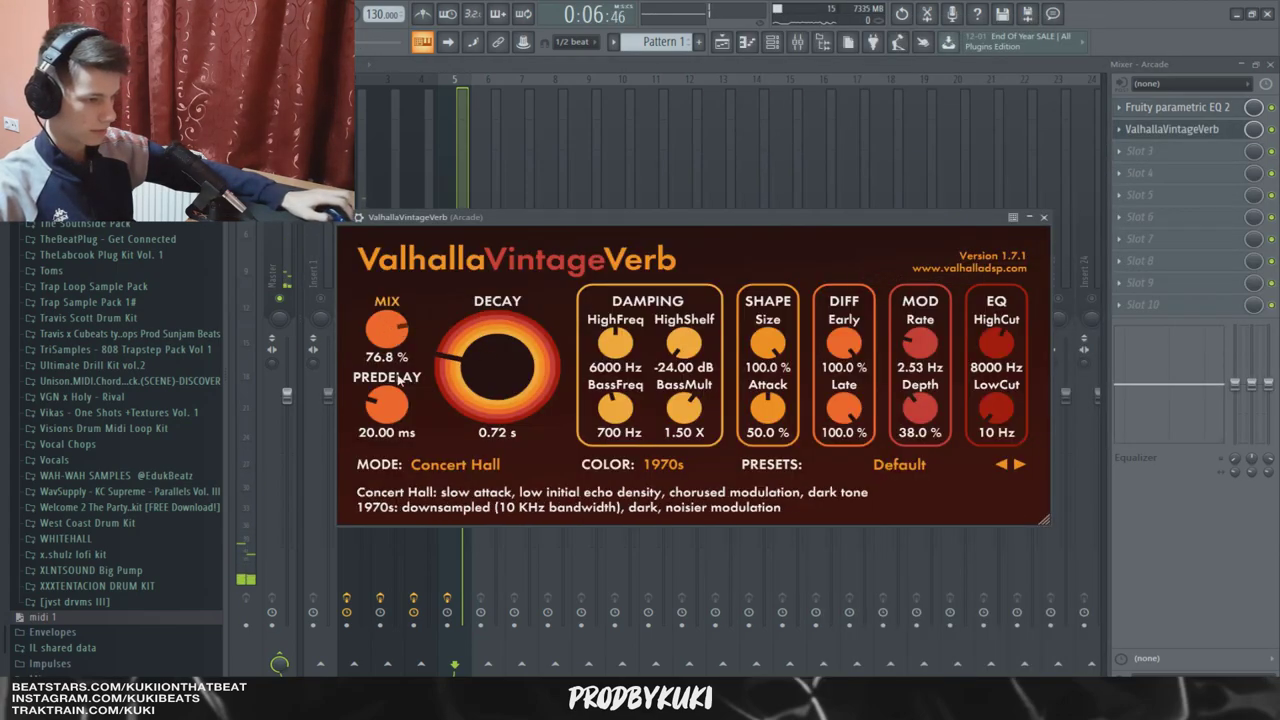
click(1043, 217)
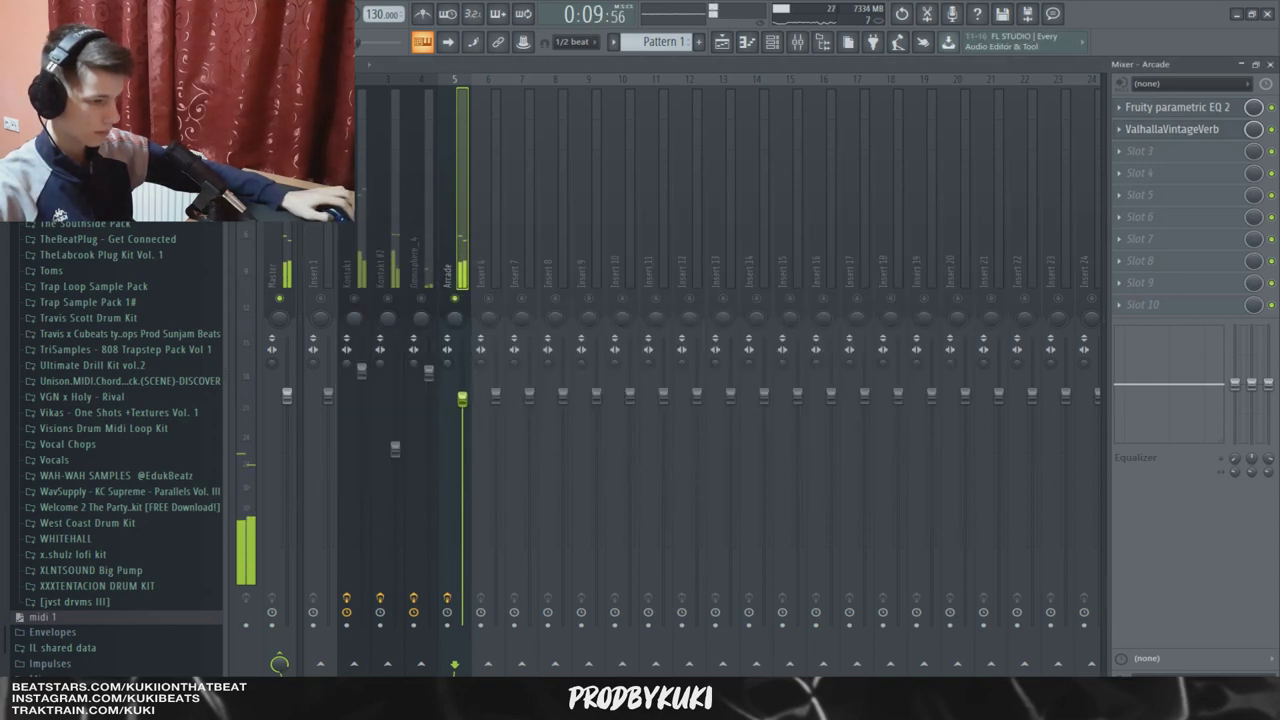
right_click(457, 298)
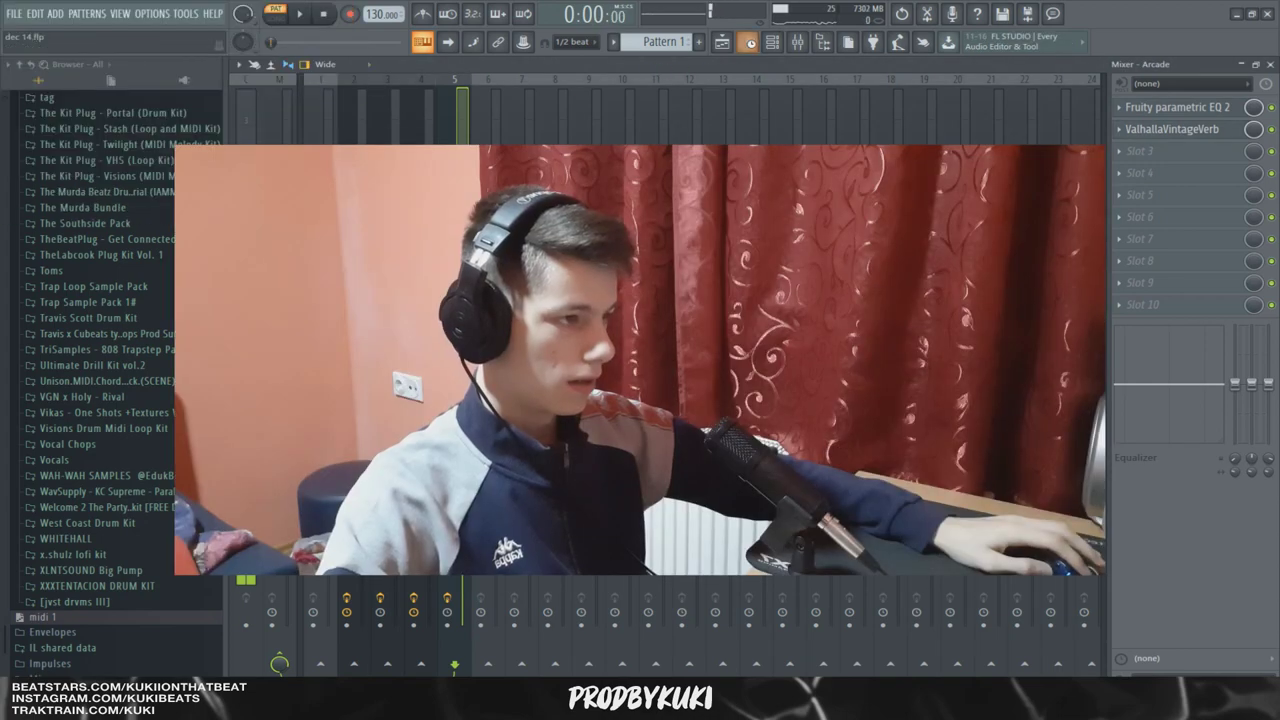
Show the Kontakt channel's notes in the piano roll and listen to the full pattern.
key(F7)
click(563, 64)
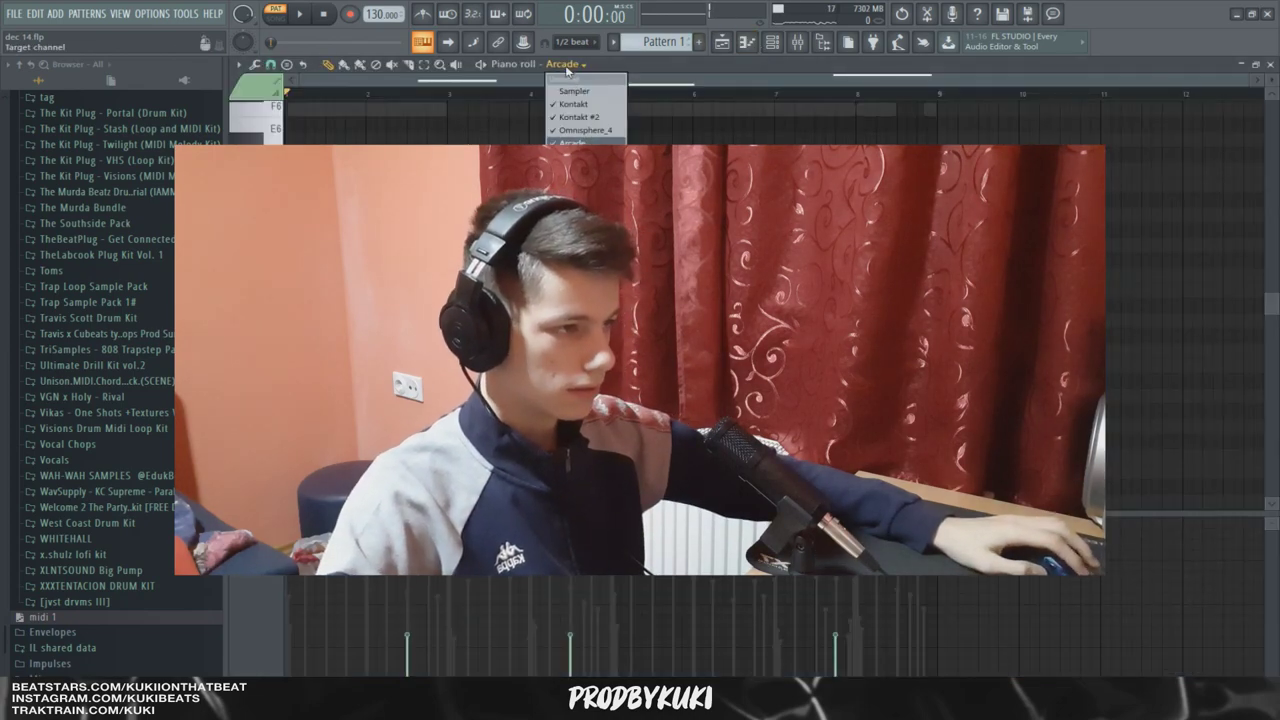
click(575, 104)
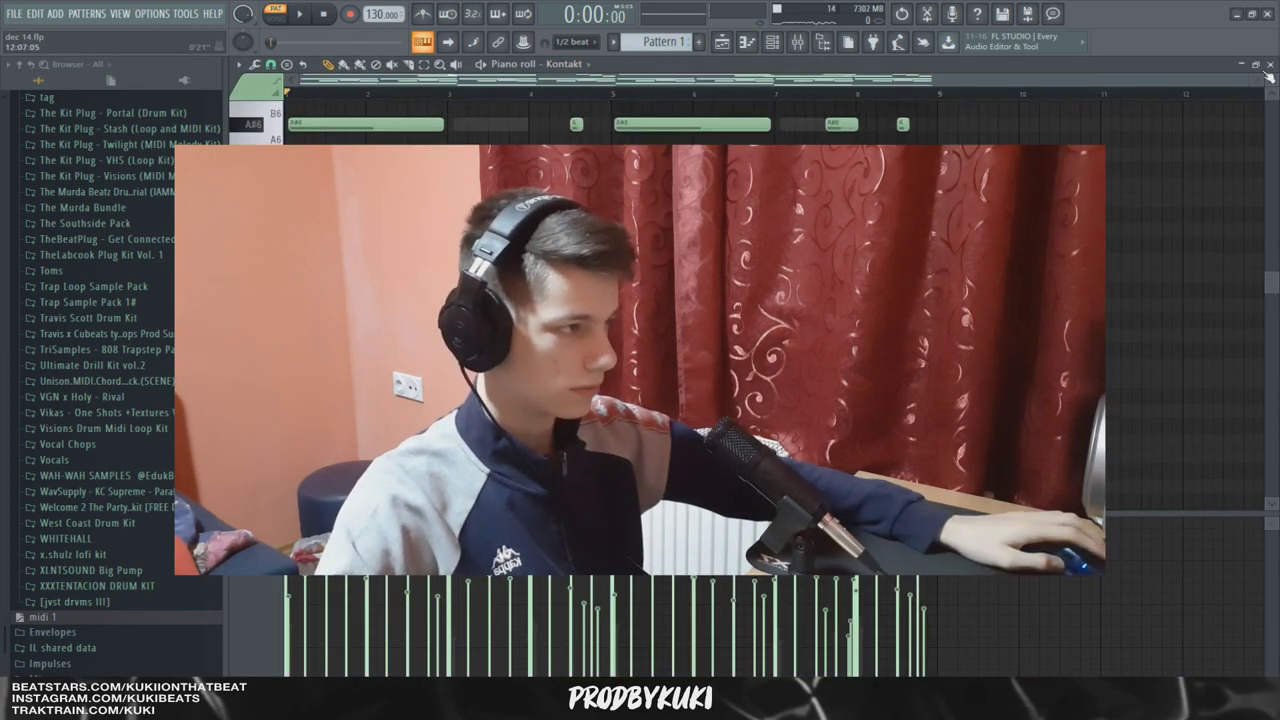
drag(1269, 83, 1269, 94)
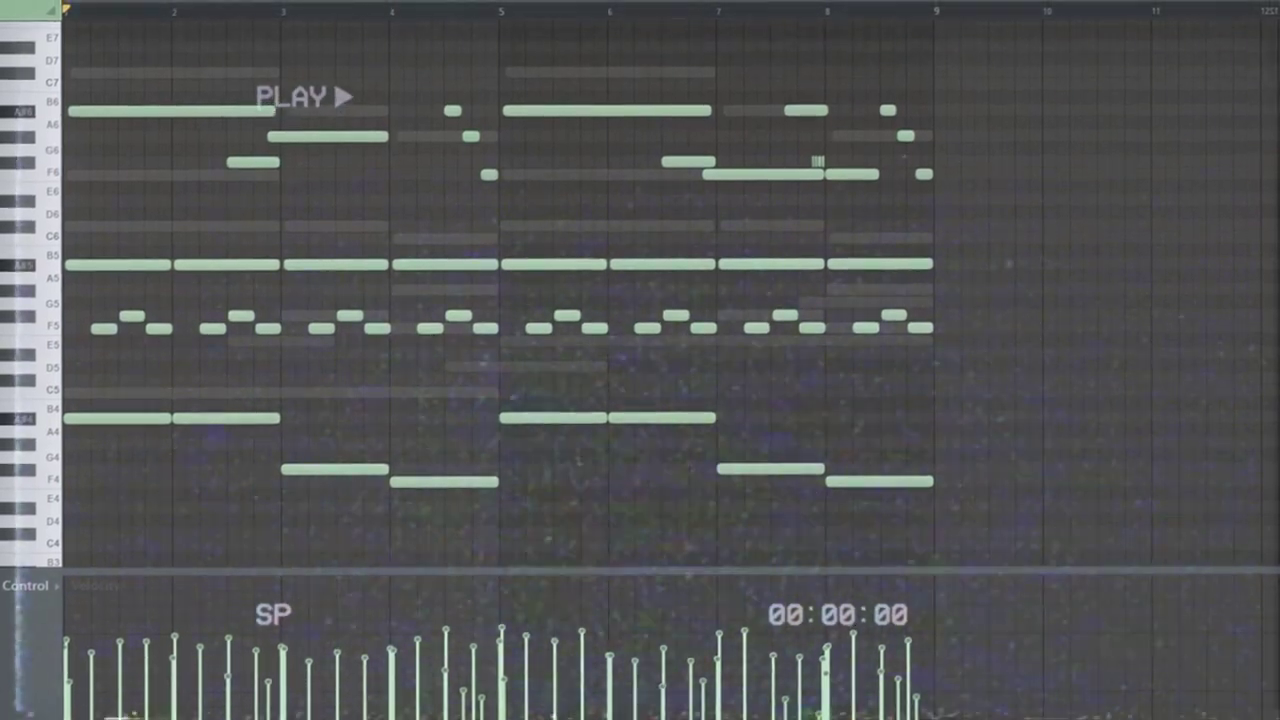
key(space)
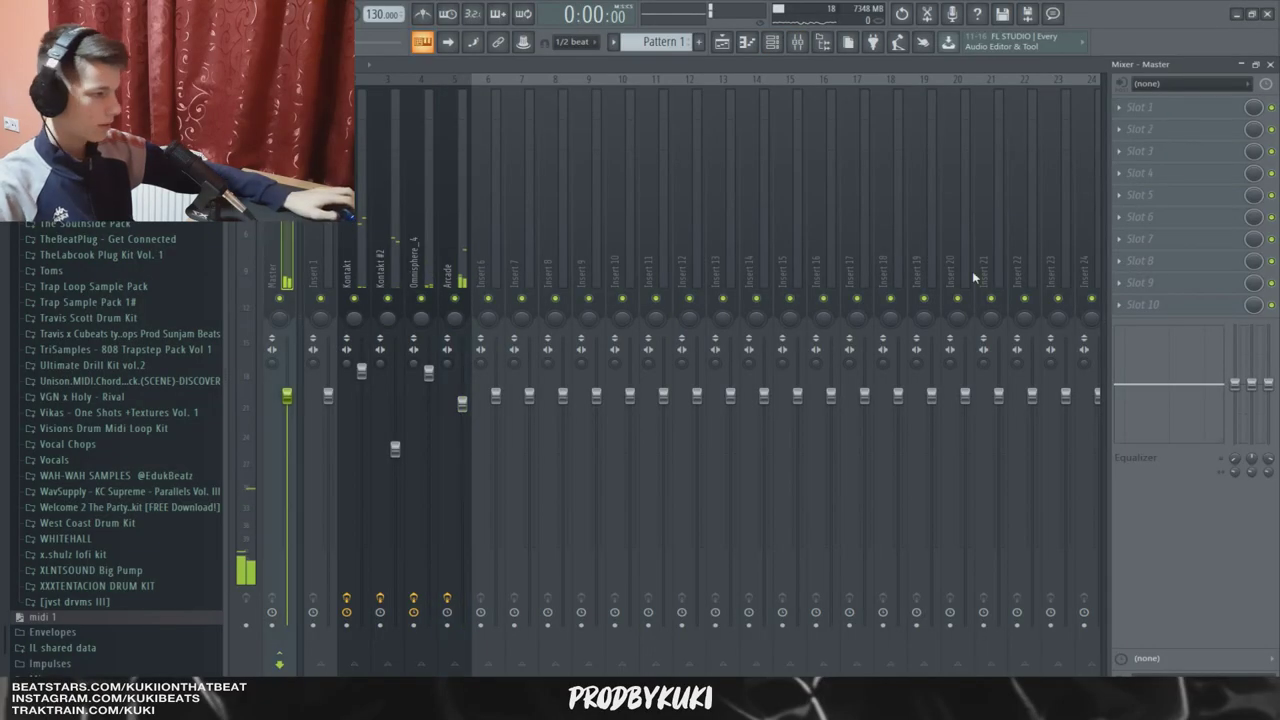
Try the Waves SoundShifter Pitch Stereo in Master slot 10, transposed by -2 semitones, and listen to the pattern.
click(1155, 311)
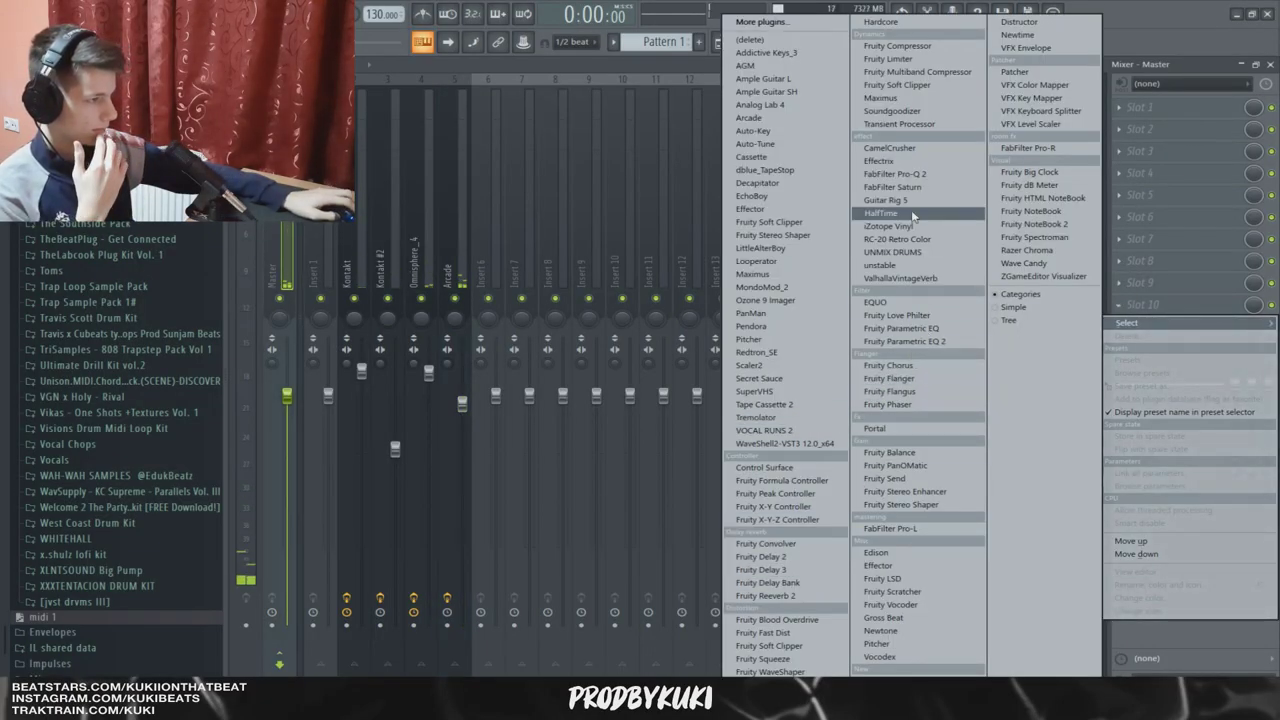
click(820, 443)
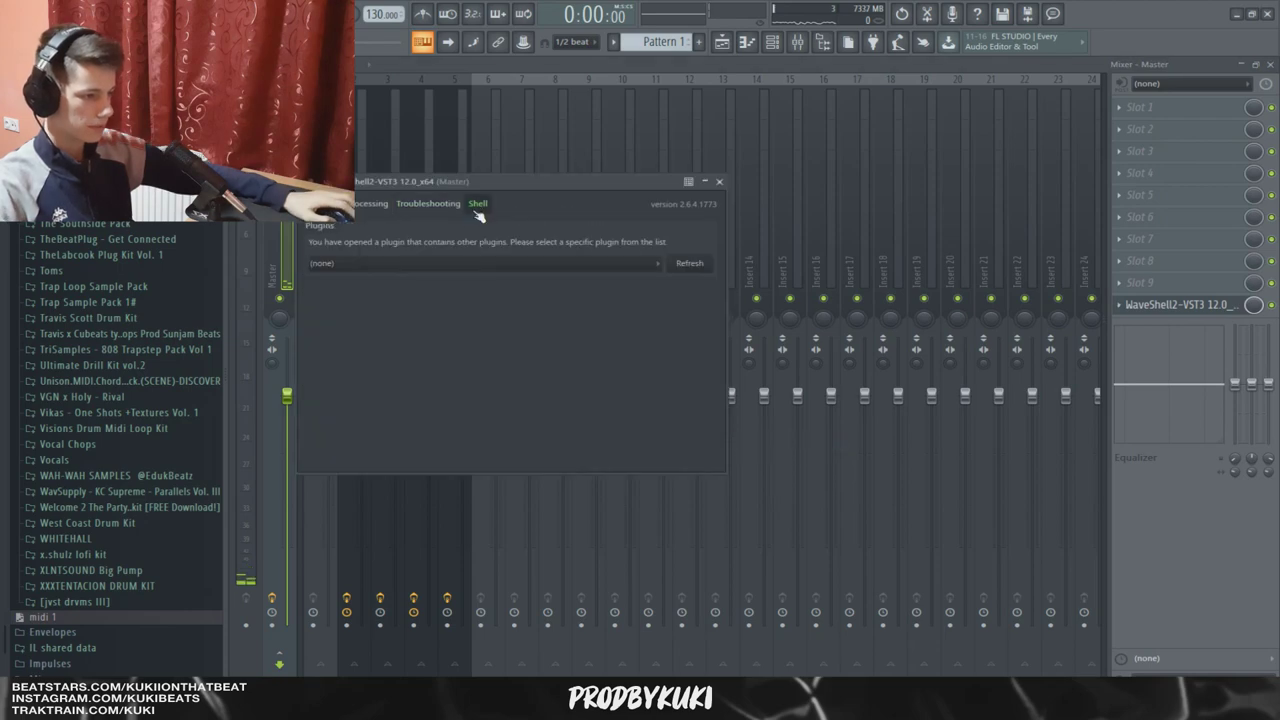
click(418, 266)
click(503, 74)
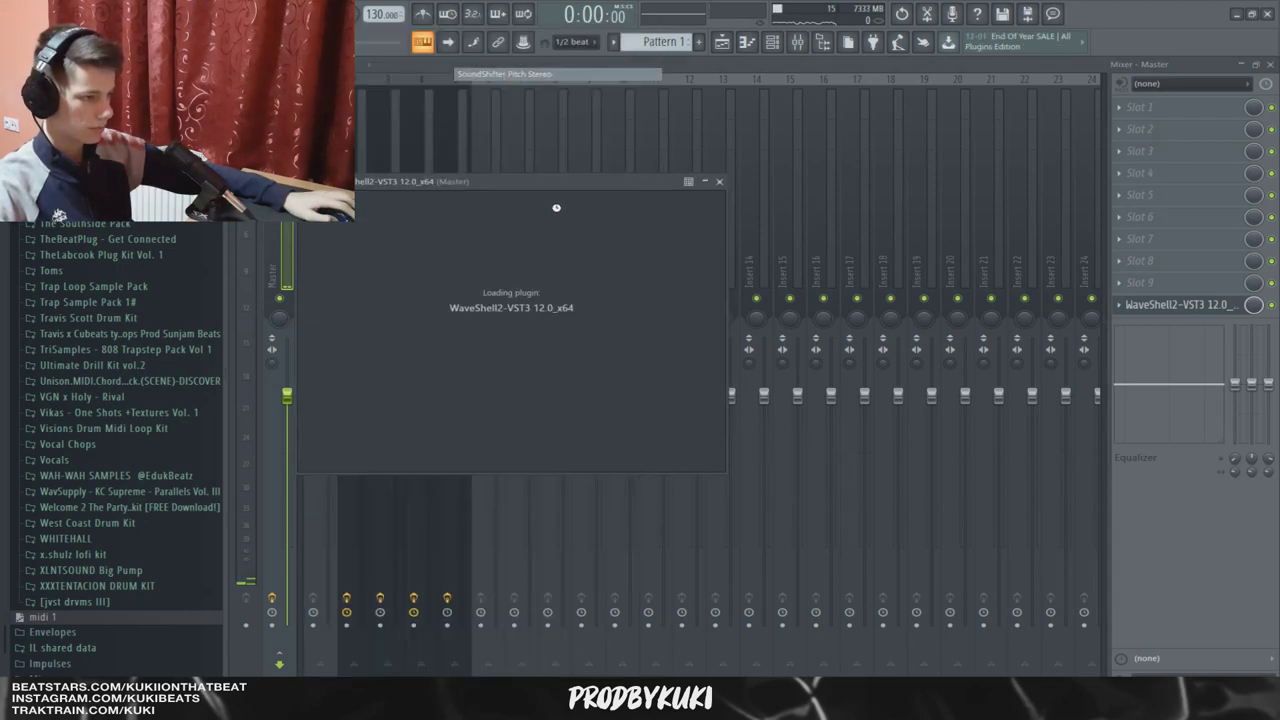
drag(410, 185, 447, 180)
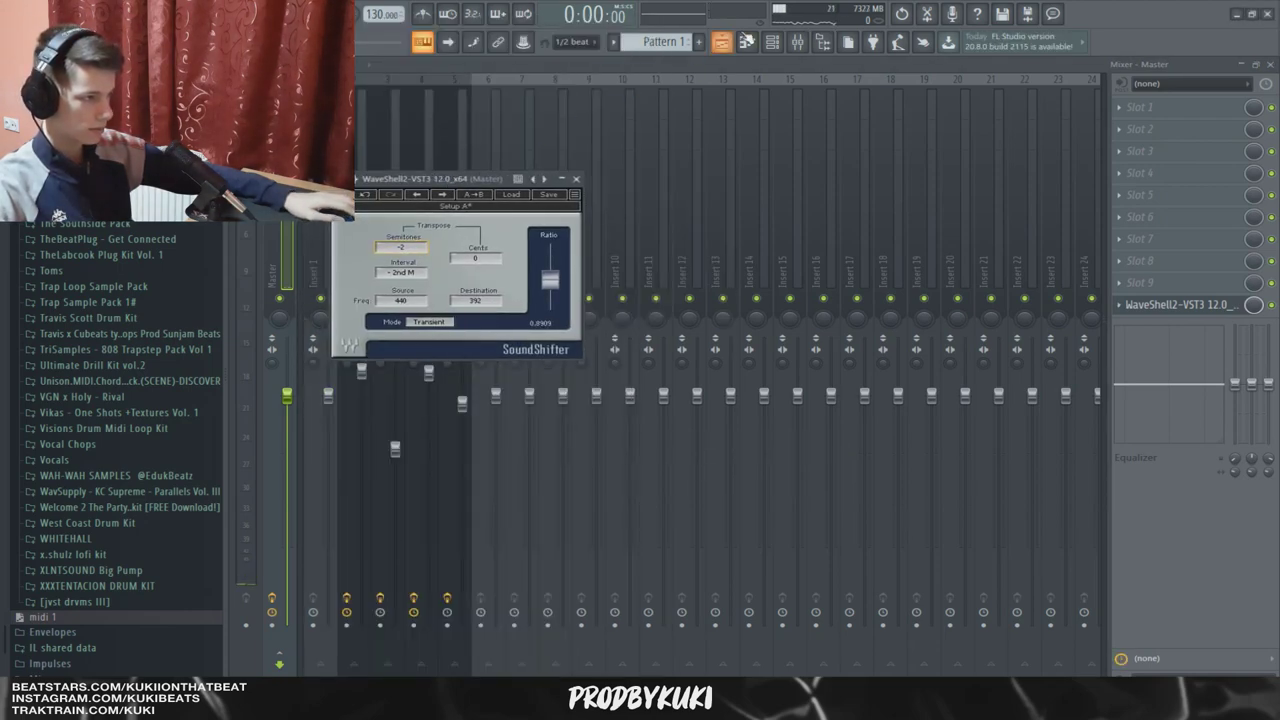
key(F7)
key(space)
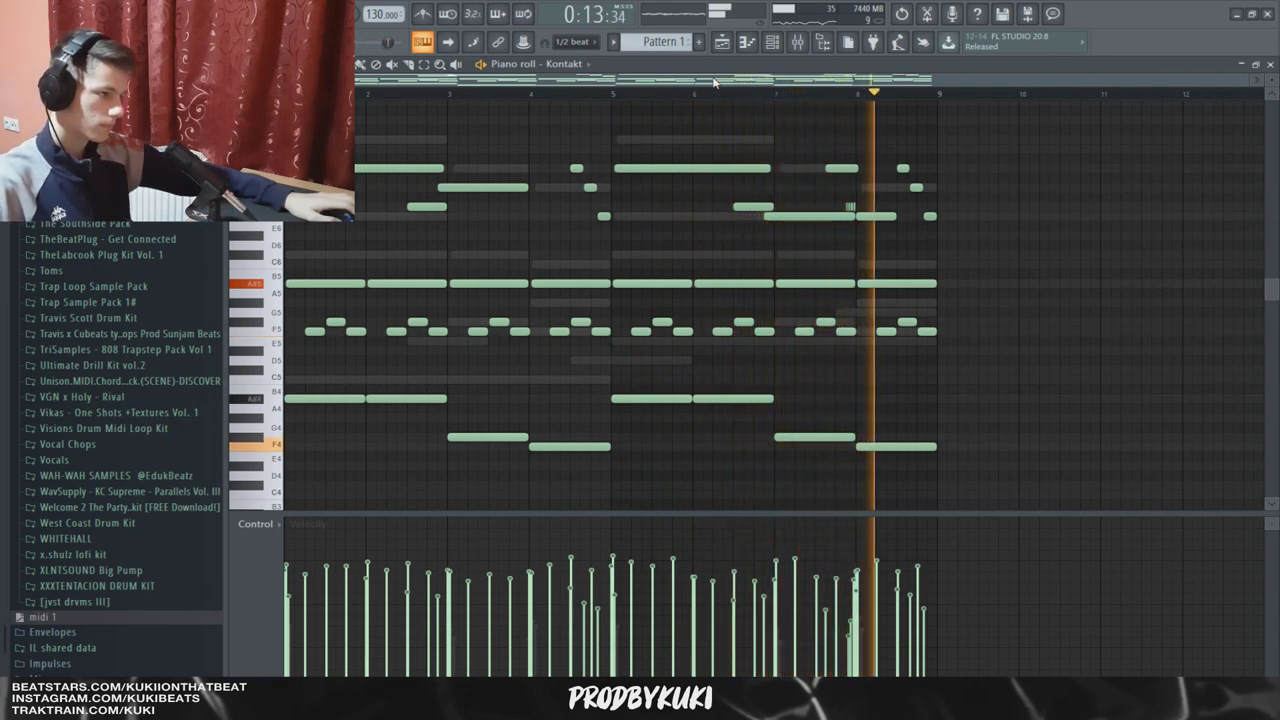
key(space)
Remove the WaveShell plugin from slot 10 of the Master track.
key(F9)
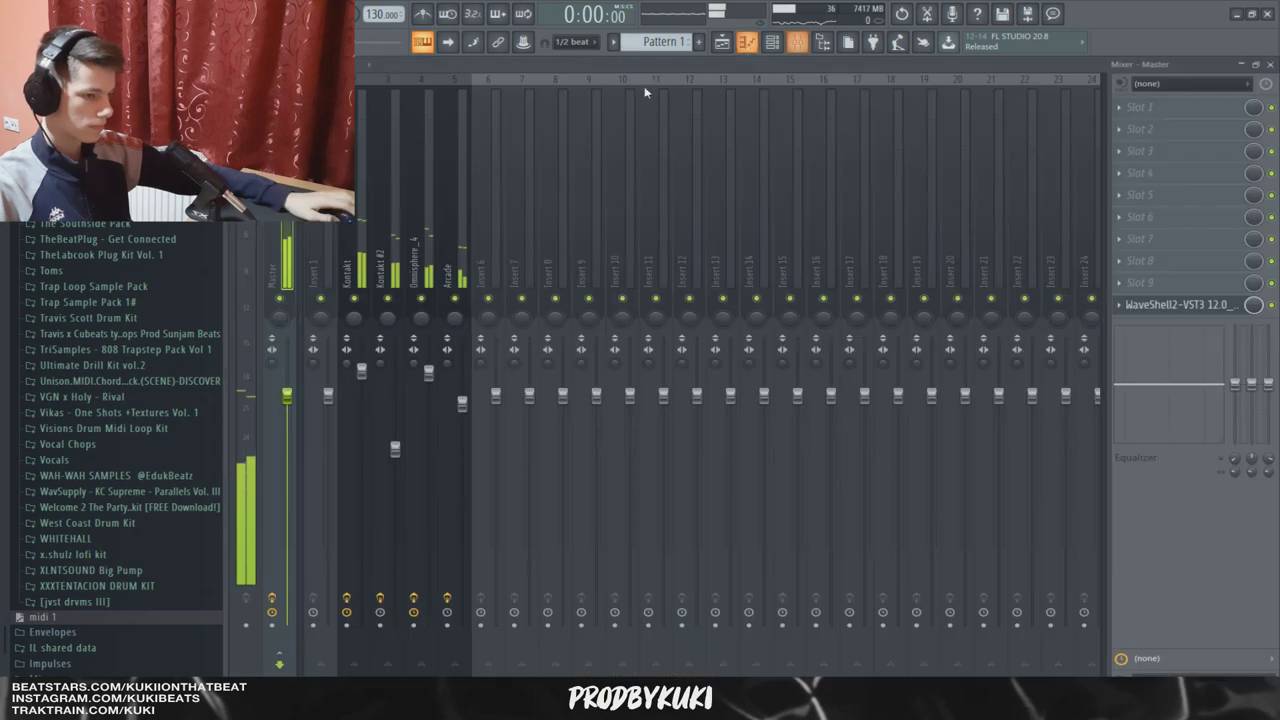
click(1121, 306)
click(1134, 340)
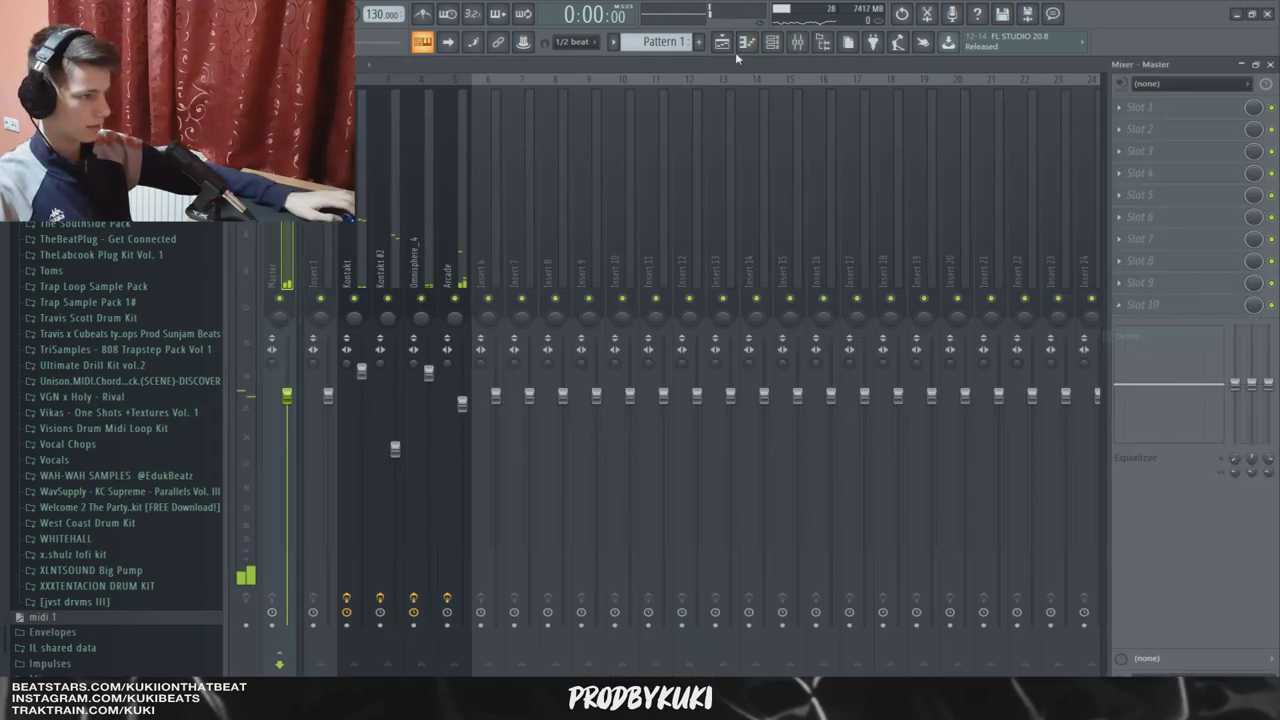
Split Pattern 1 by channel and arrange the clips on playlist tracks 1 to 4, with separate copies at bars 25, 41, 57 and 73.
click(725, 44)
drag(534, 120, 504, 291)
right_click(650, 38)
click(774, 251)
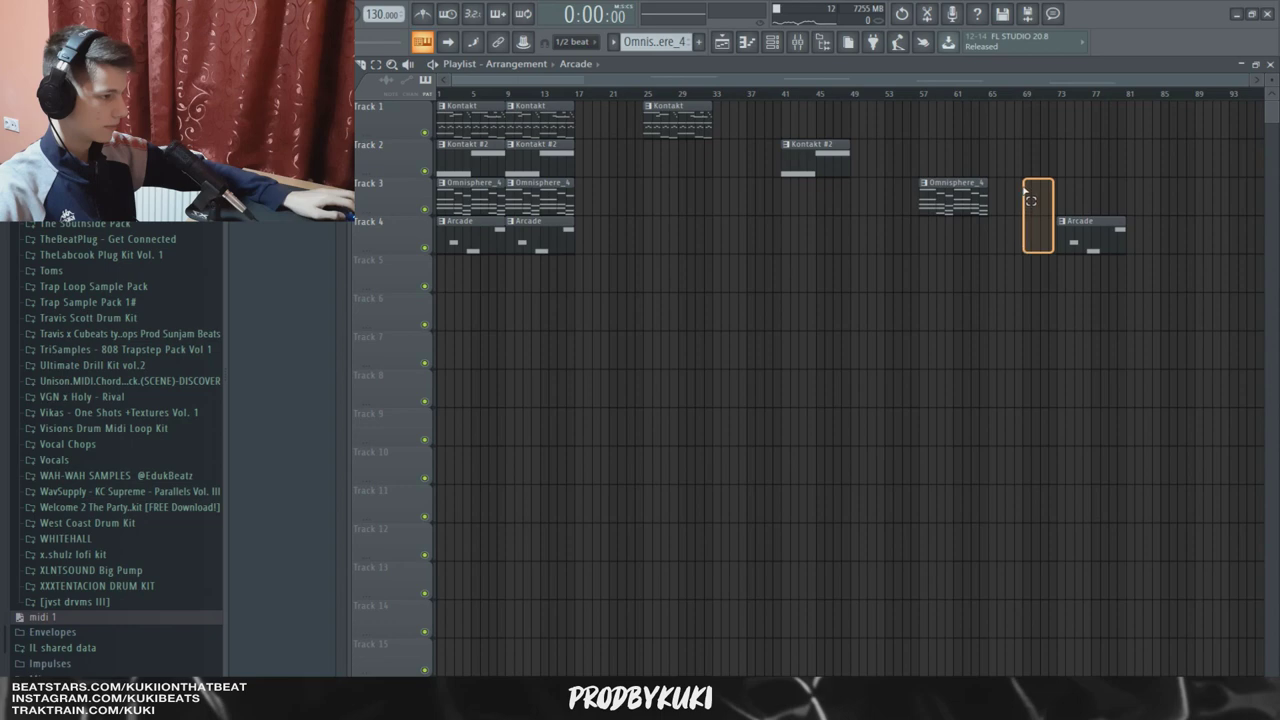
Step through the mixer tracks from Kontakt to Arcade, create a new empty pattern and return to the playlist.
click(798, 42)
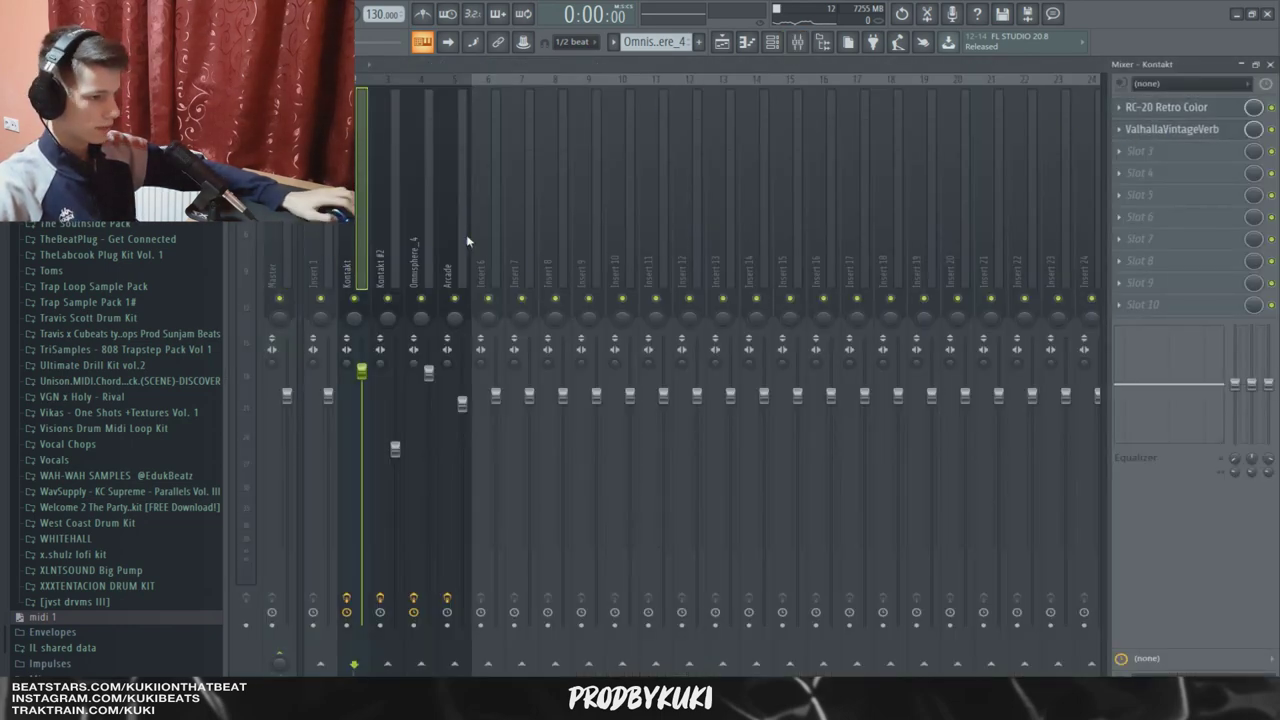
key(Right)
key(Right)
key(Right)
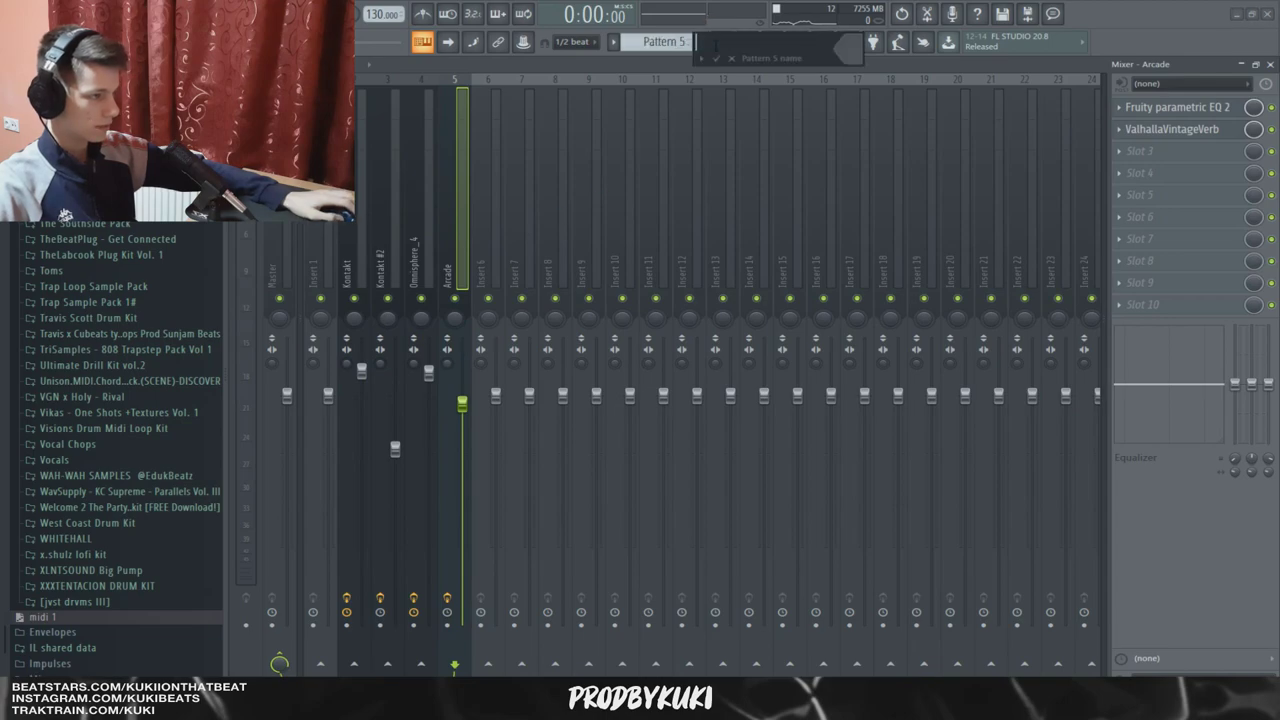
click(743, 45)
click(726, 46)
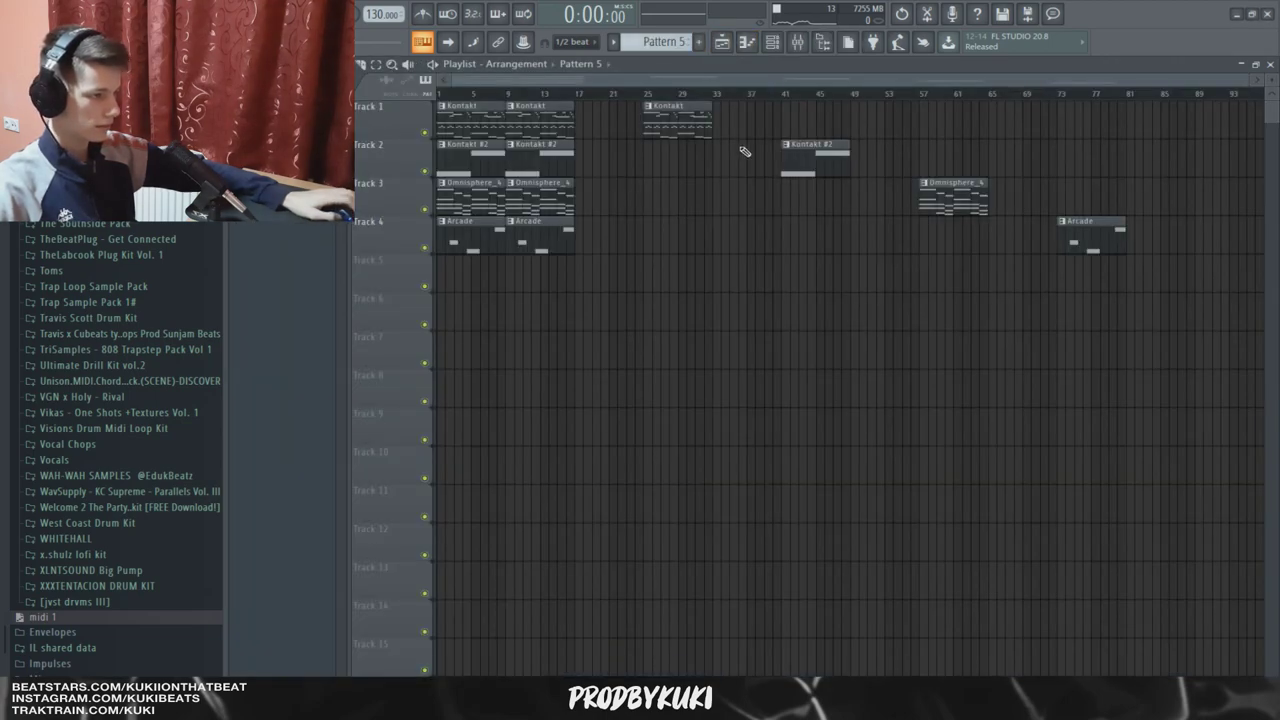
scroll(745, 151, up, 5)
scroll(838, 148, down, 5)
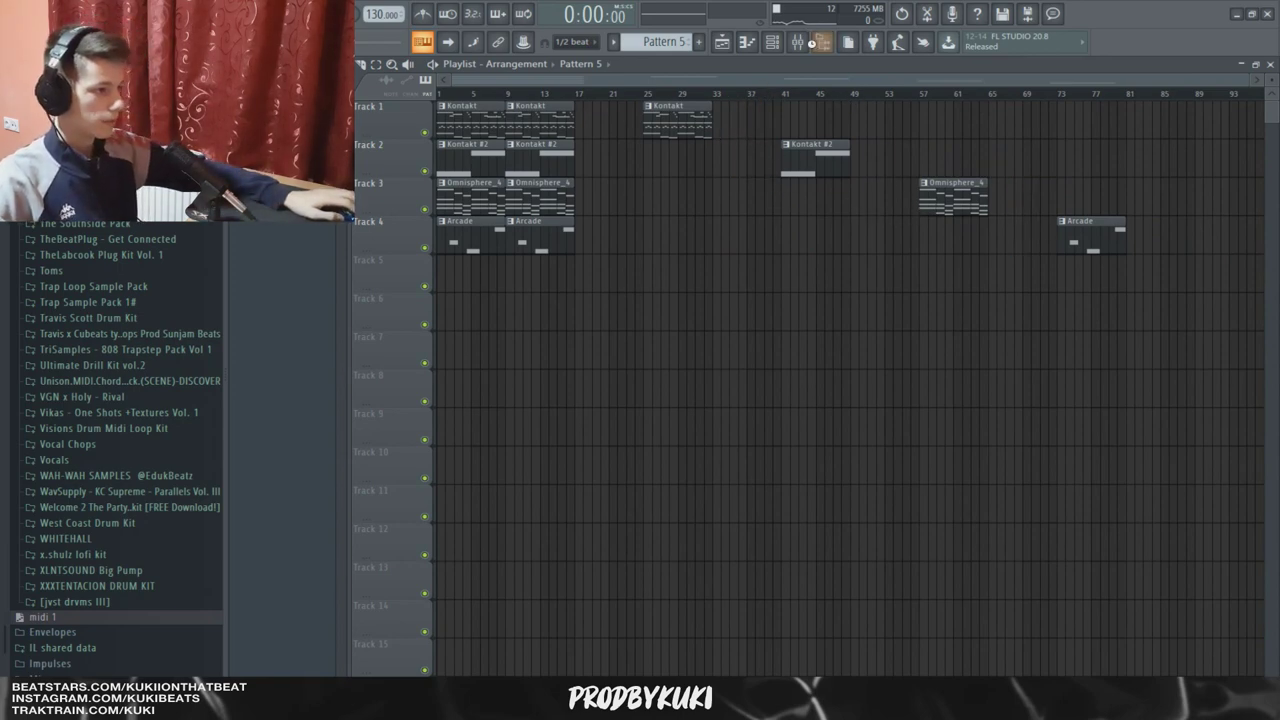
click(800, 42)
click(728, 41)
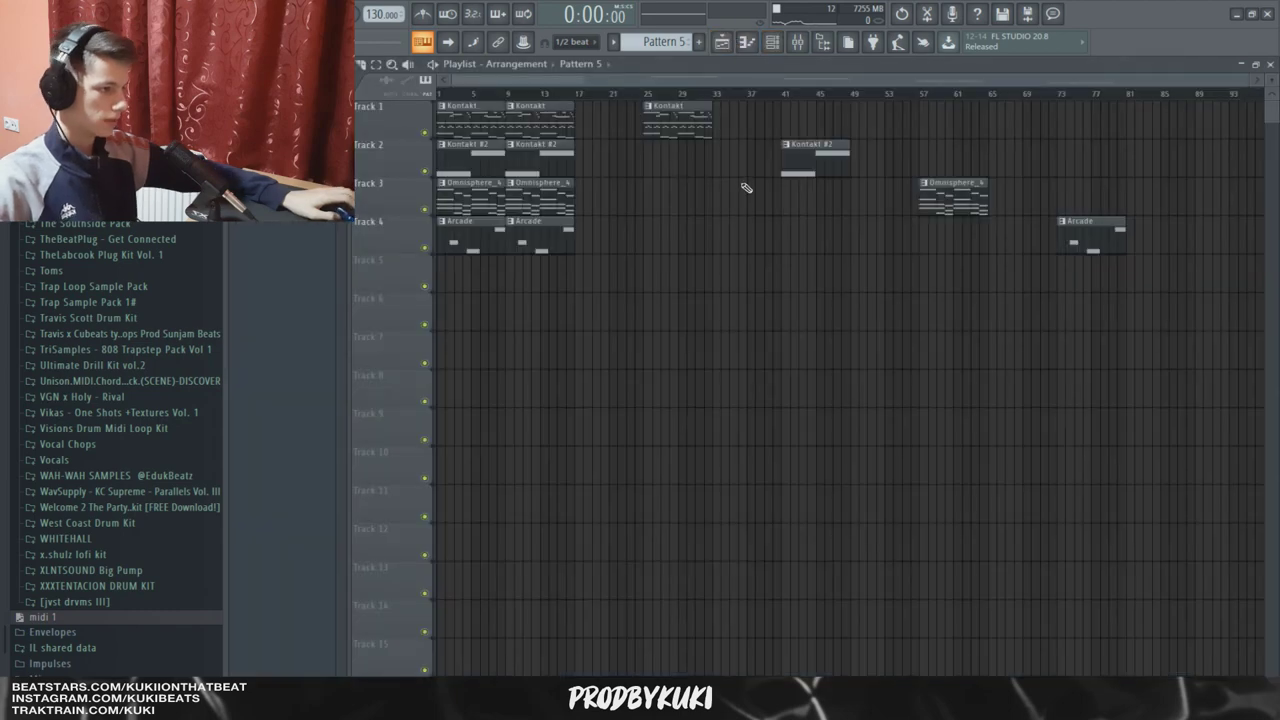
click(800, 42)
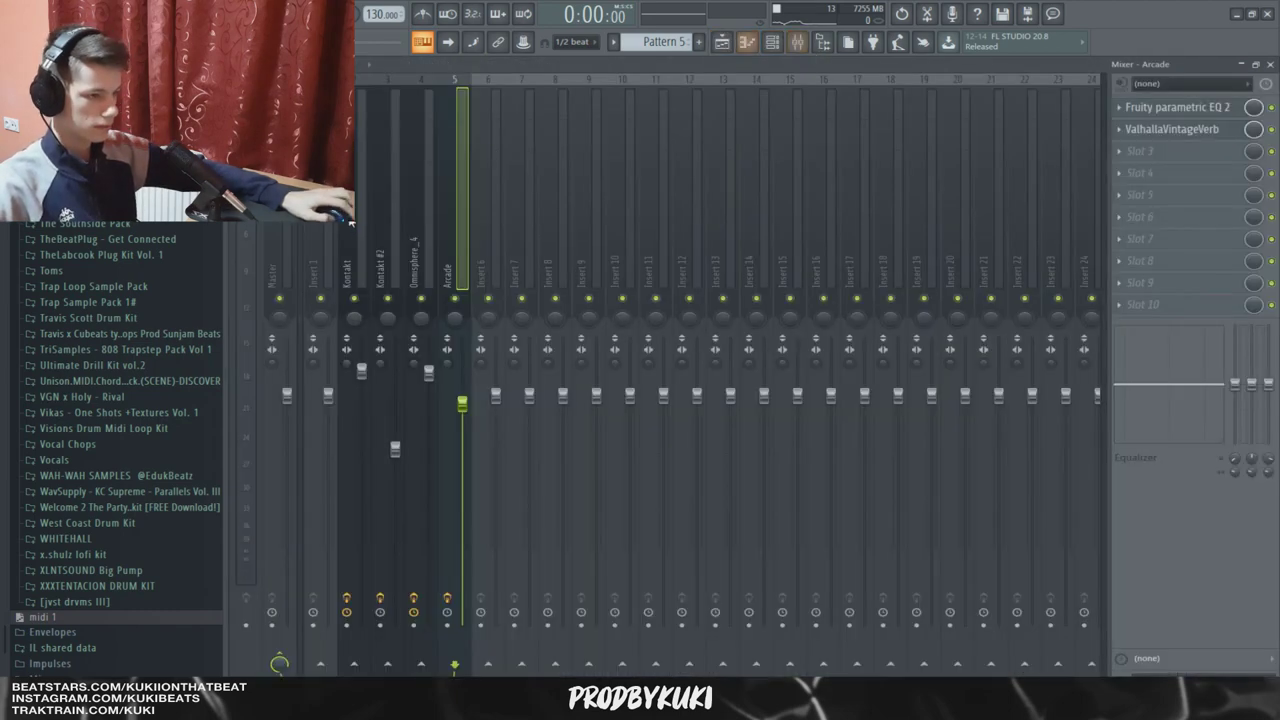
Render the Master mixer track to an audio clip placed on playlist Track 5.
click(287, 224)
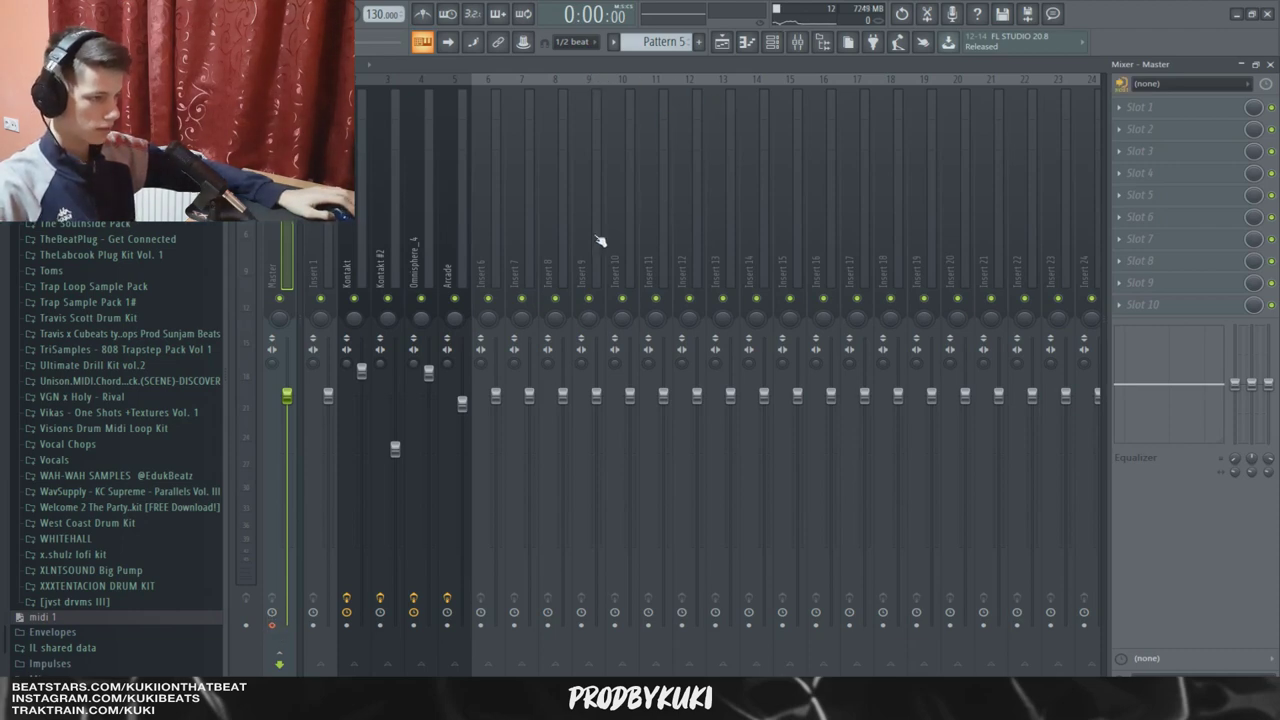
key(ctrl+r)
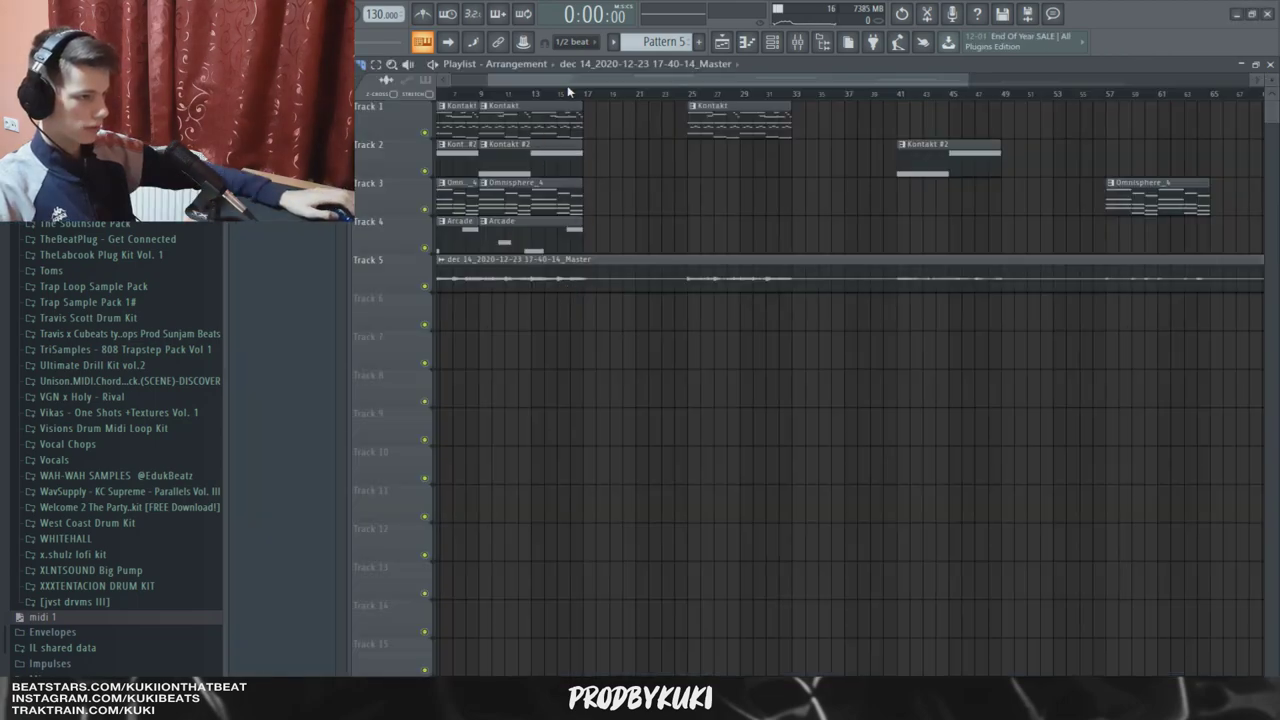
Audition the rendered Master clip around bar 17, and slice it into the full loop and four solo sections, removing the gaps between them.
drag(567, 82, 474, 81)
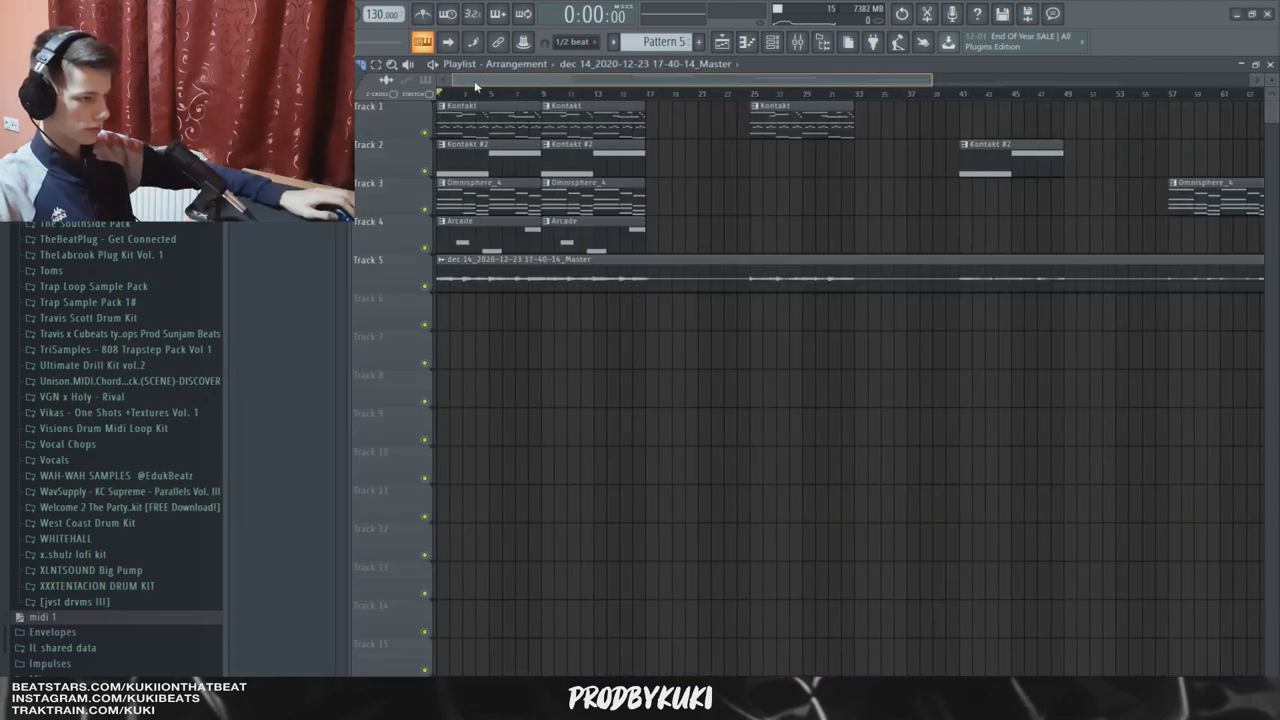
scroll(660, 265, up, 8)
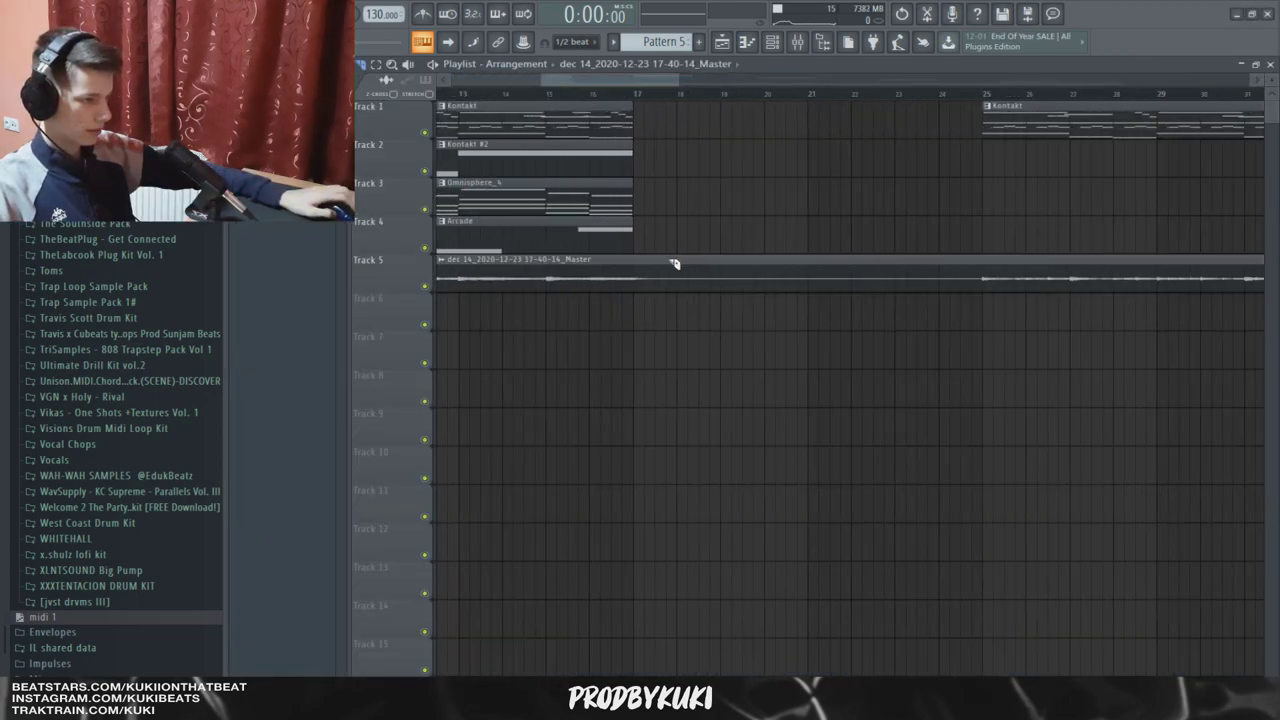
click(601, 95)
key(space)
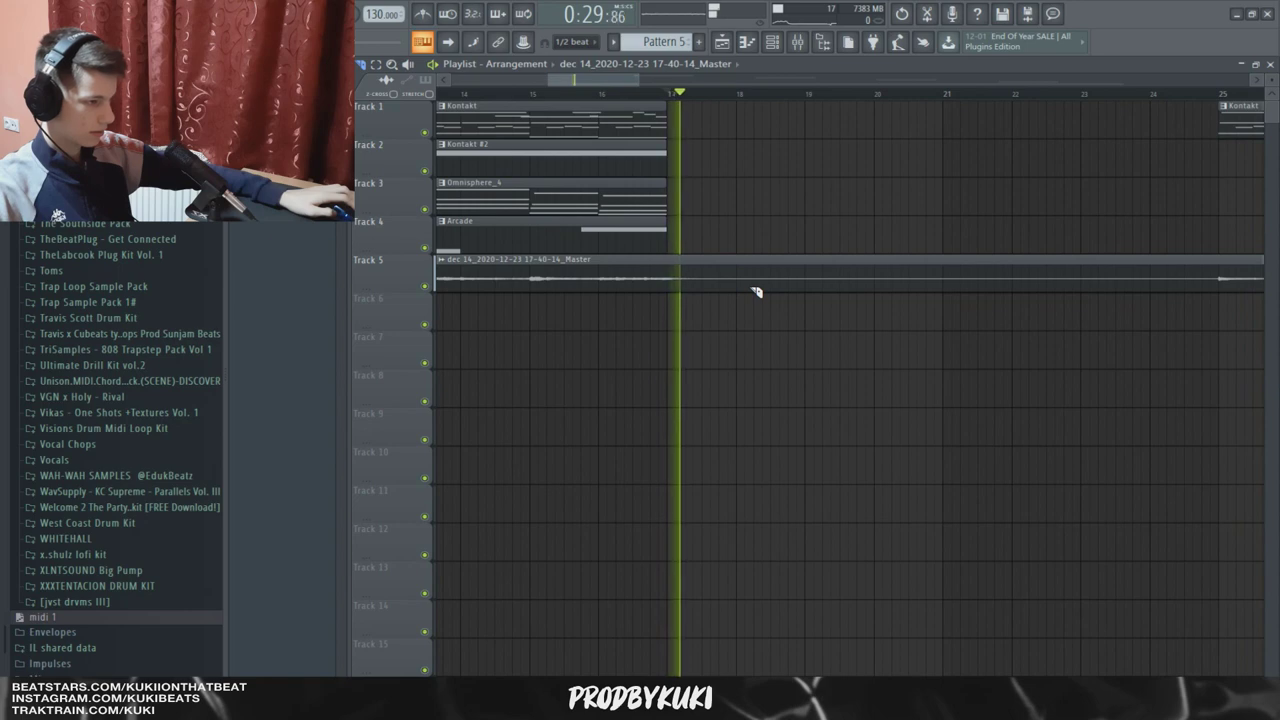
key(space)
scroll(756, 291, down, 8)
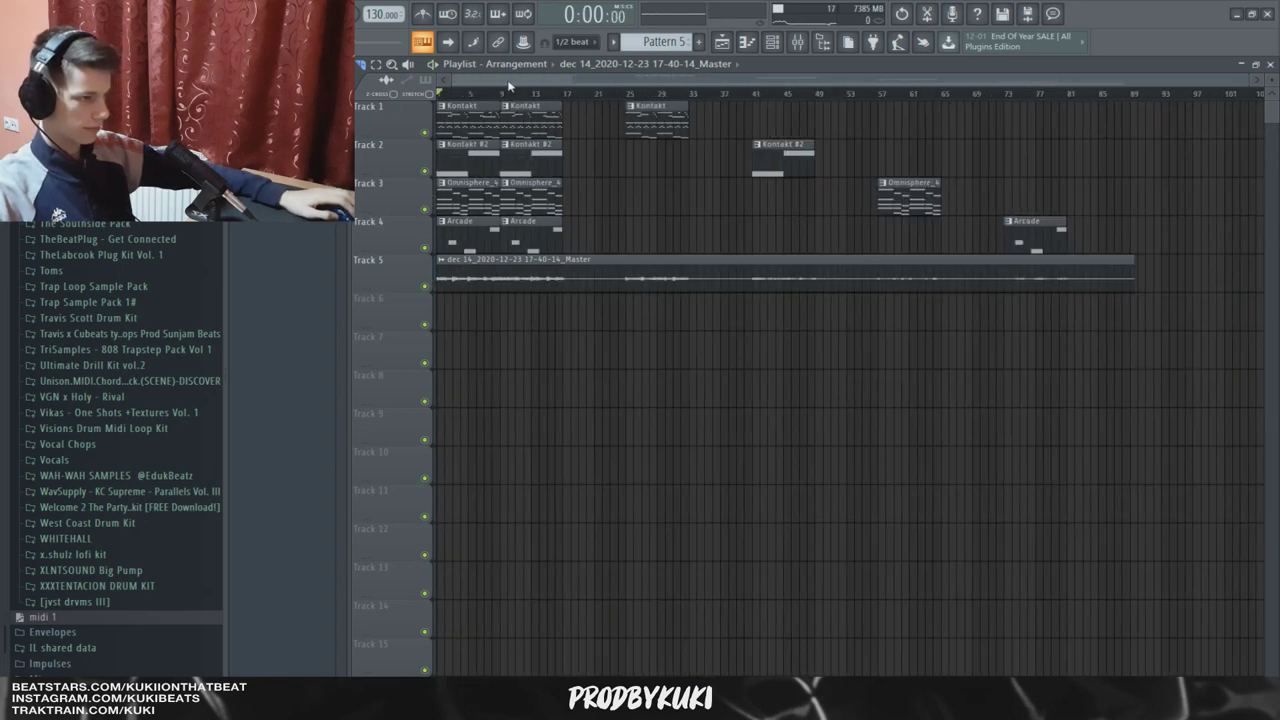
scroll(585, 291, up, 4)
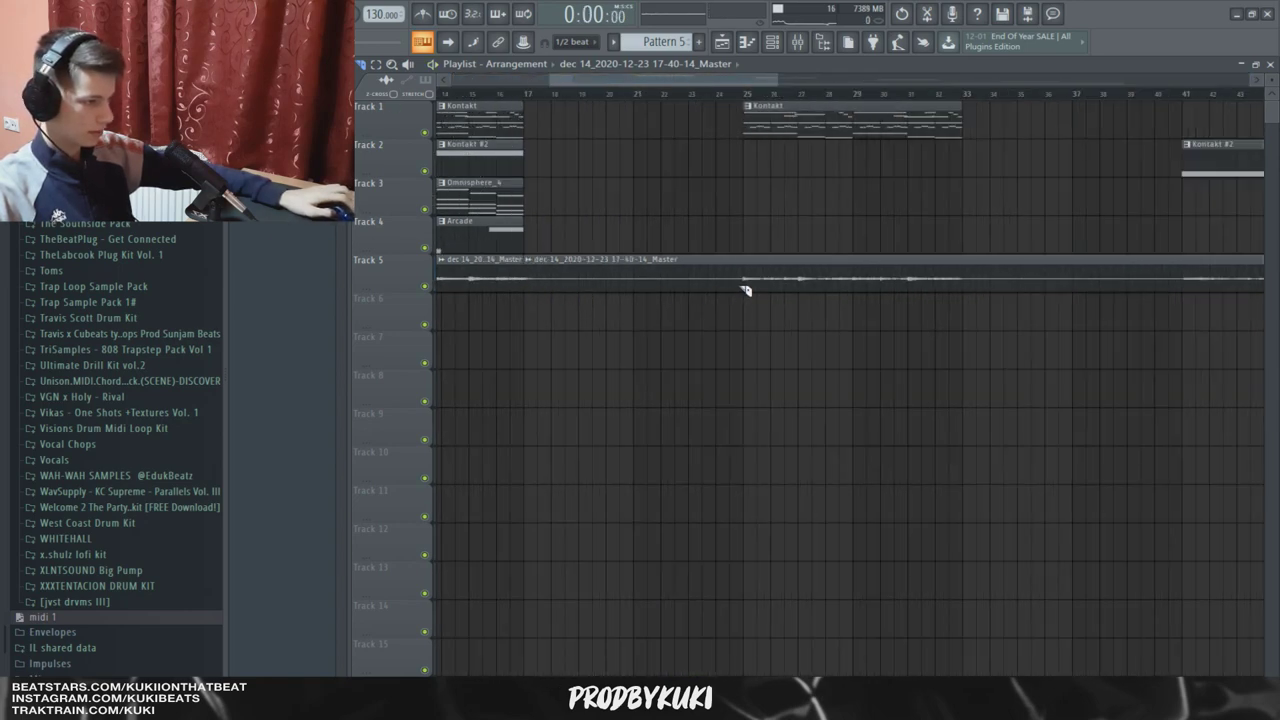
scroll(751, 288, down, 4)
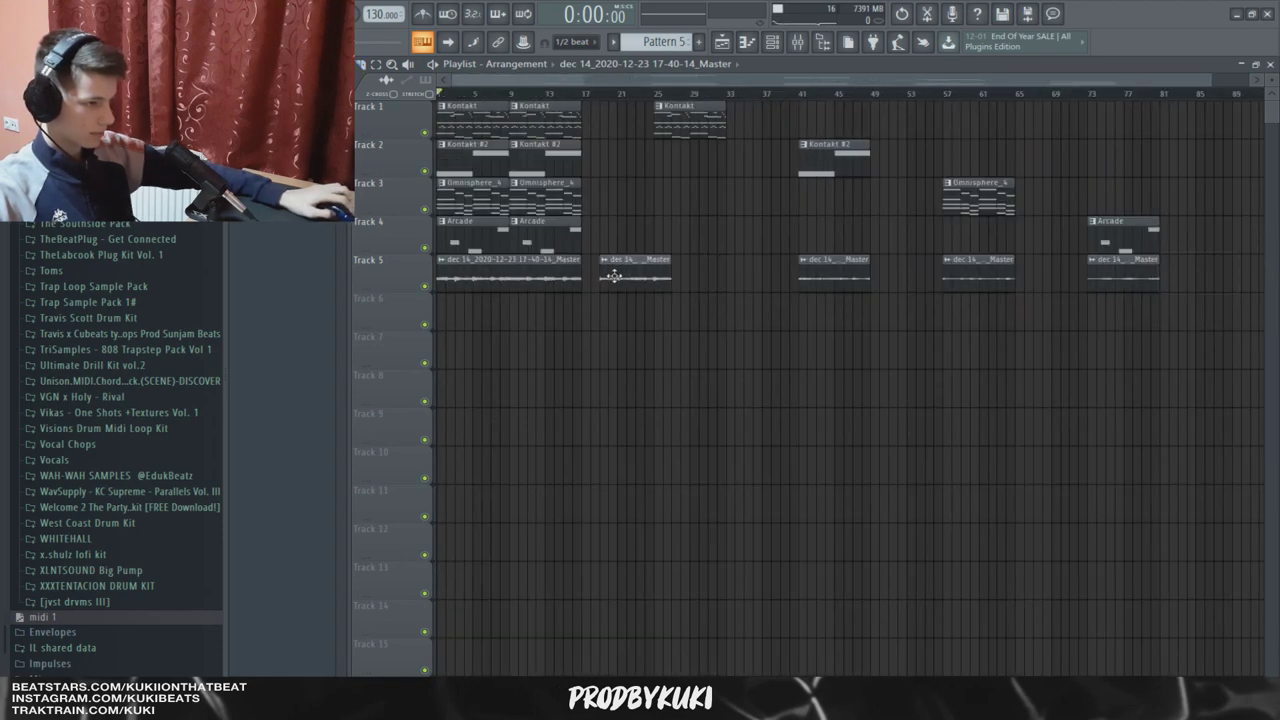
Line up the four solo audio clips back to back from bar 17 and delete the separate pattern copies from Tracks 1 to 4.
drag(846, 269, 756, 269)
right_click(672, 119)
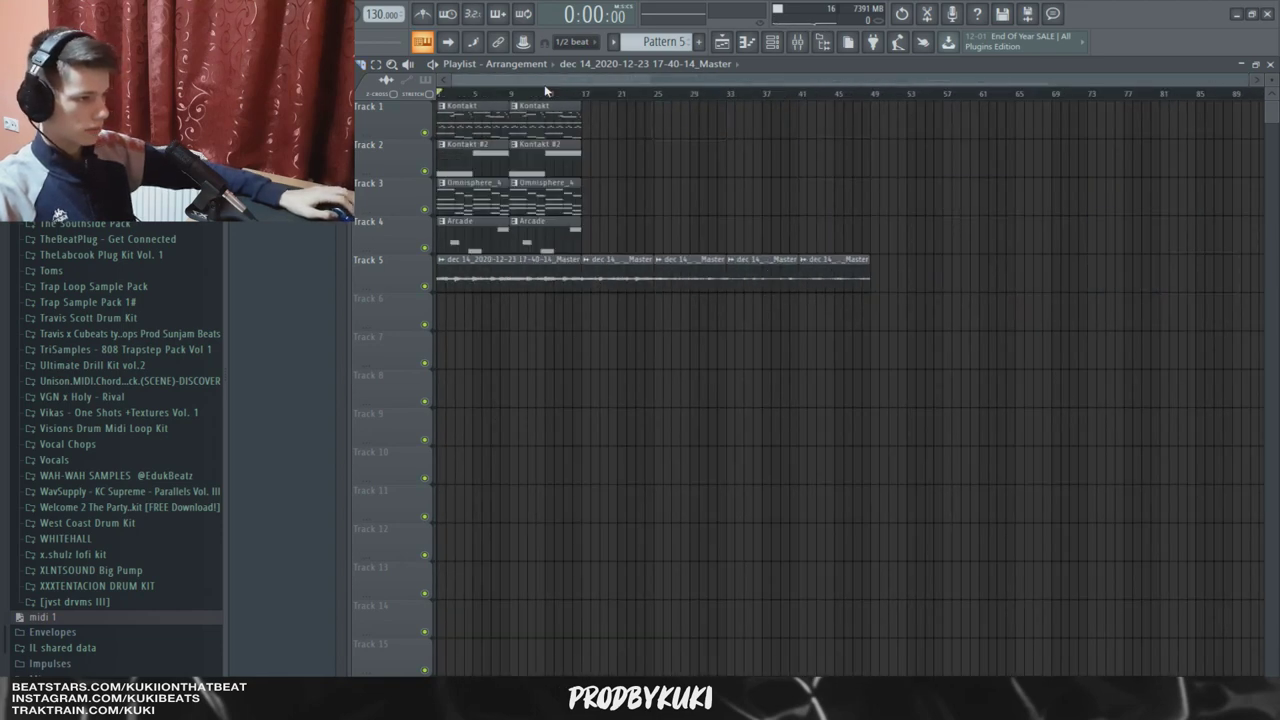
Inspect the Master audio clip's sampler settings, close them and solo playlist Track 5.
scroll(540, 240, up, 2)
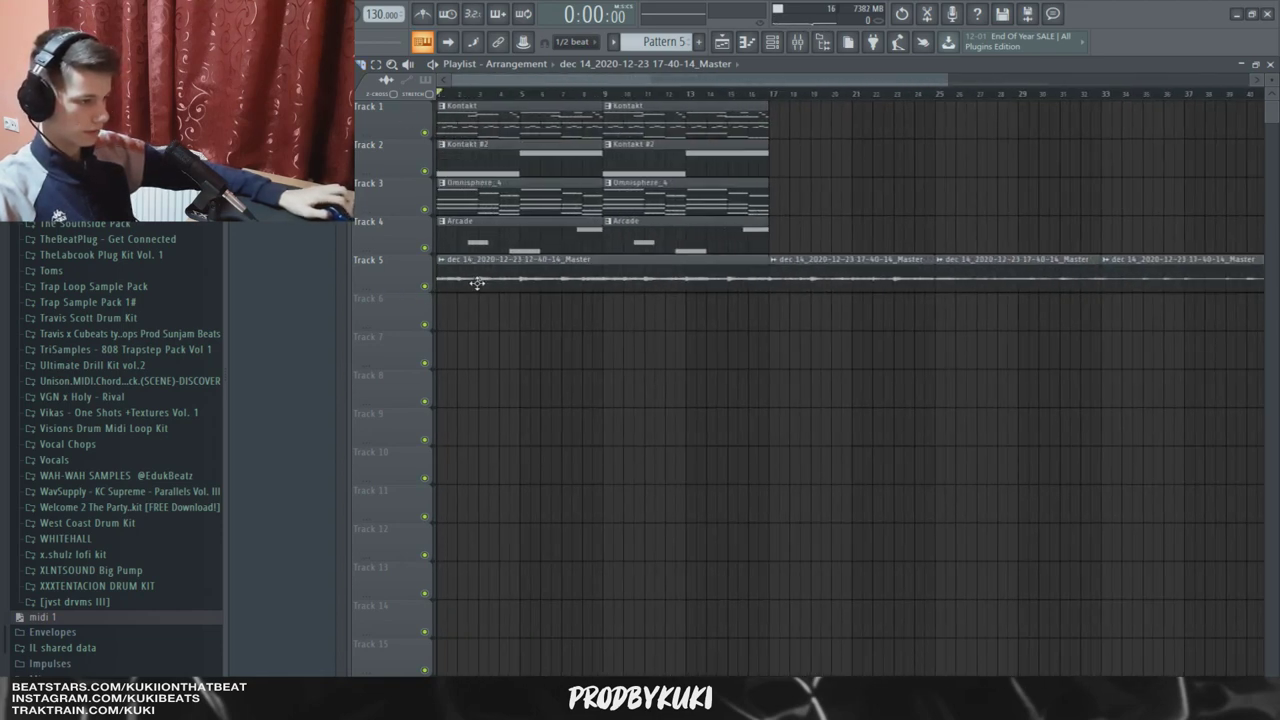
double_click(581, 262)
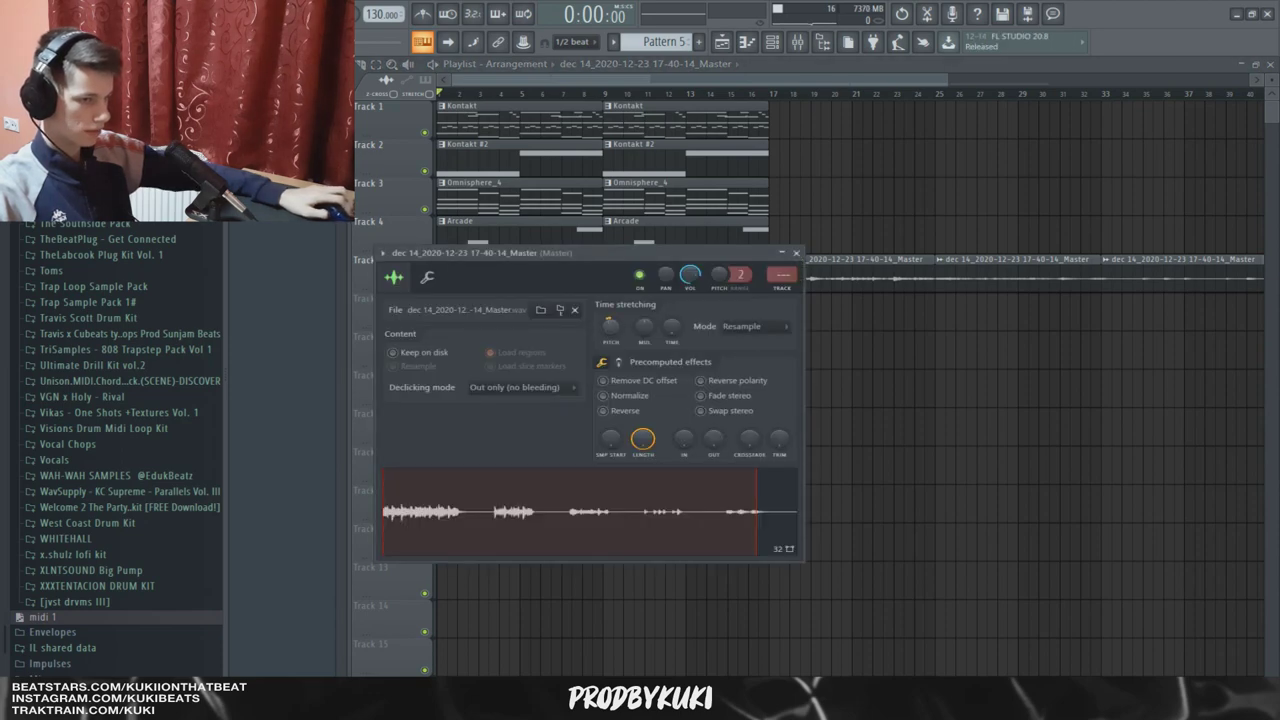
click(793, 253)
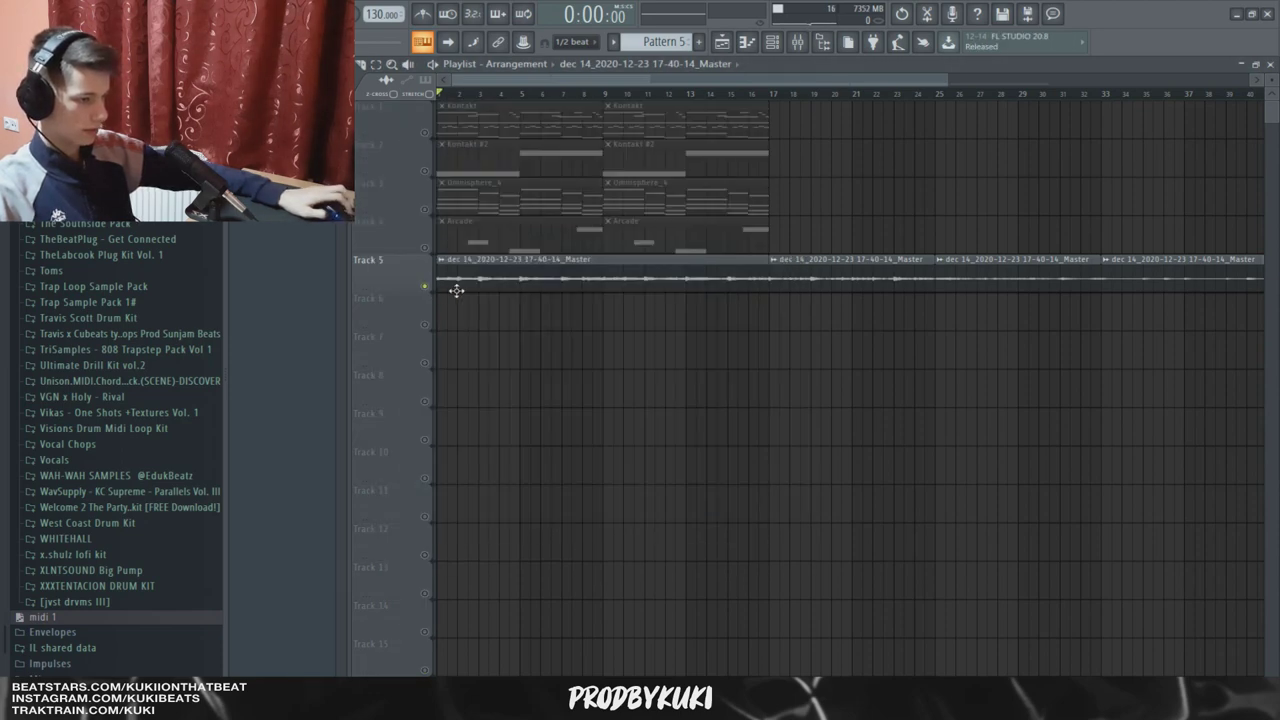
scroll(738, 209, down, 2)
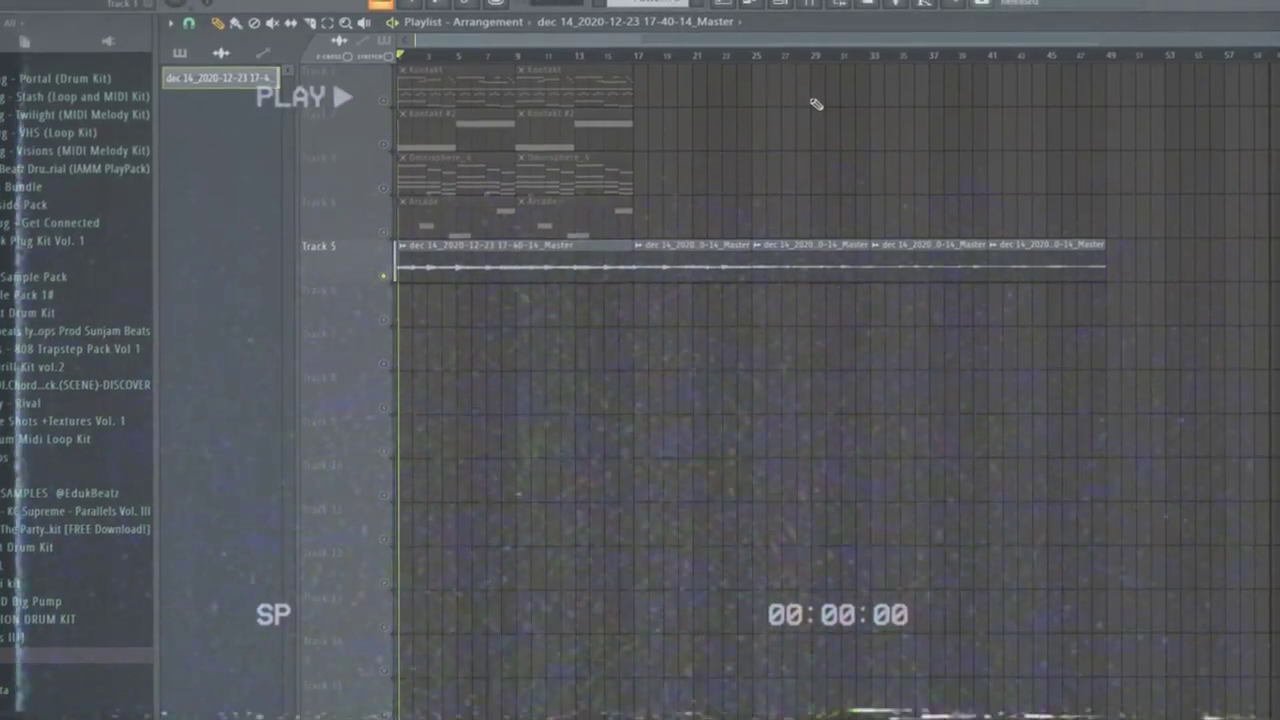